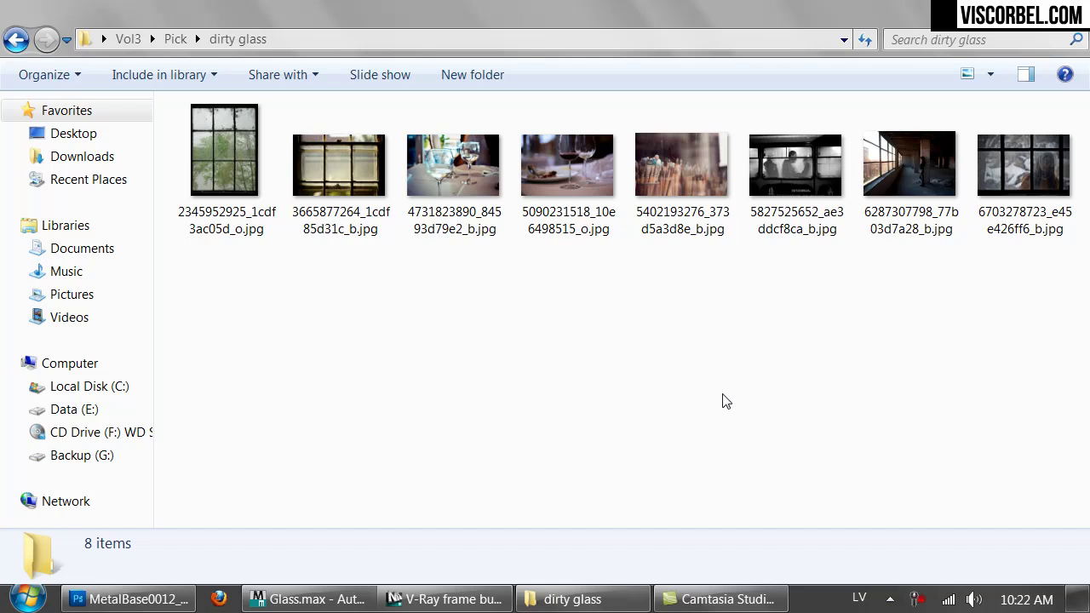
Step: Preview the wine glasses photo and the first dirty window photo in IrfanView
left_click_drag(574, 392, 744, 514)
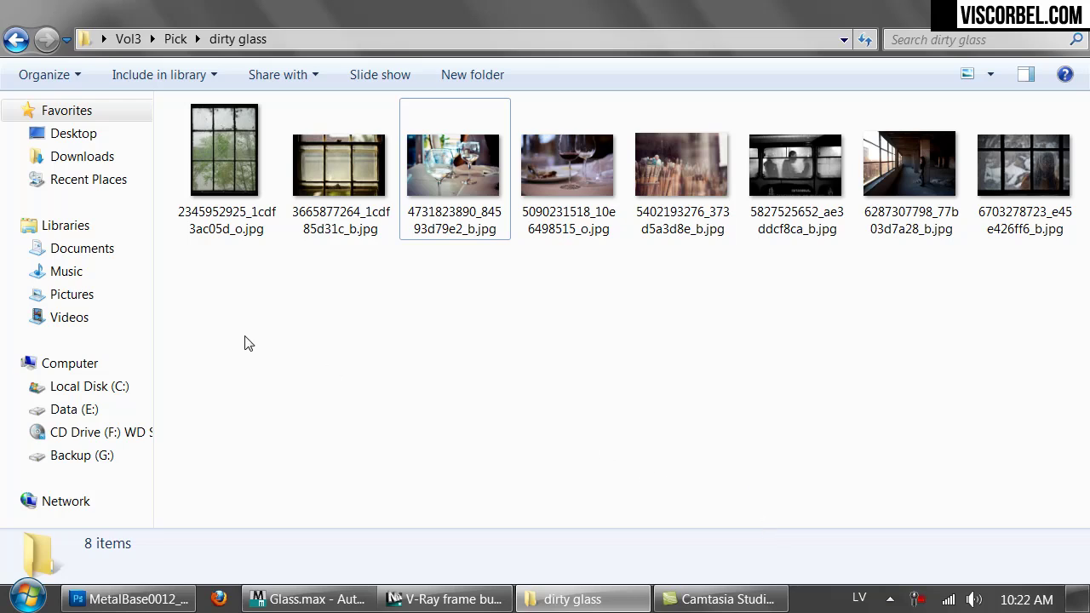
double_click(452, 200)
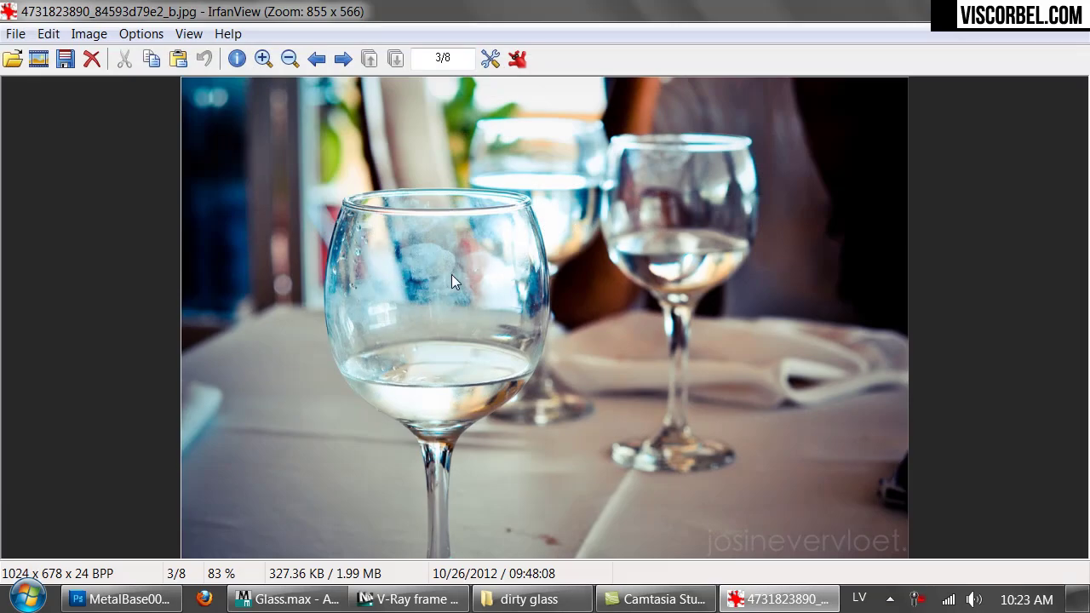
key("Escape")
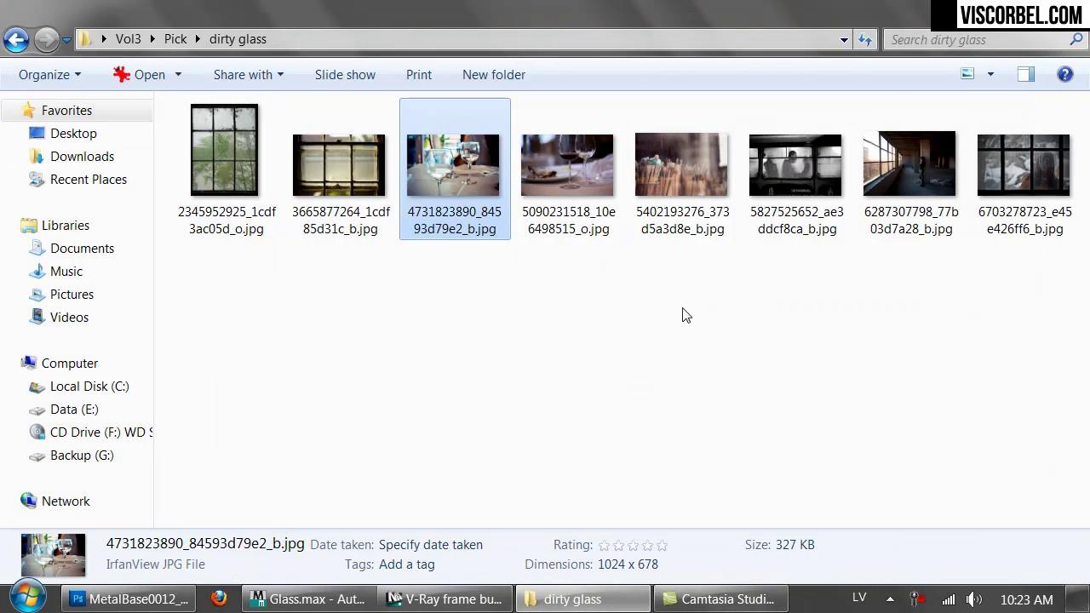
left_click(684, 315)
double_click(238, 152)
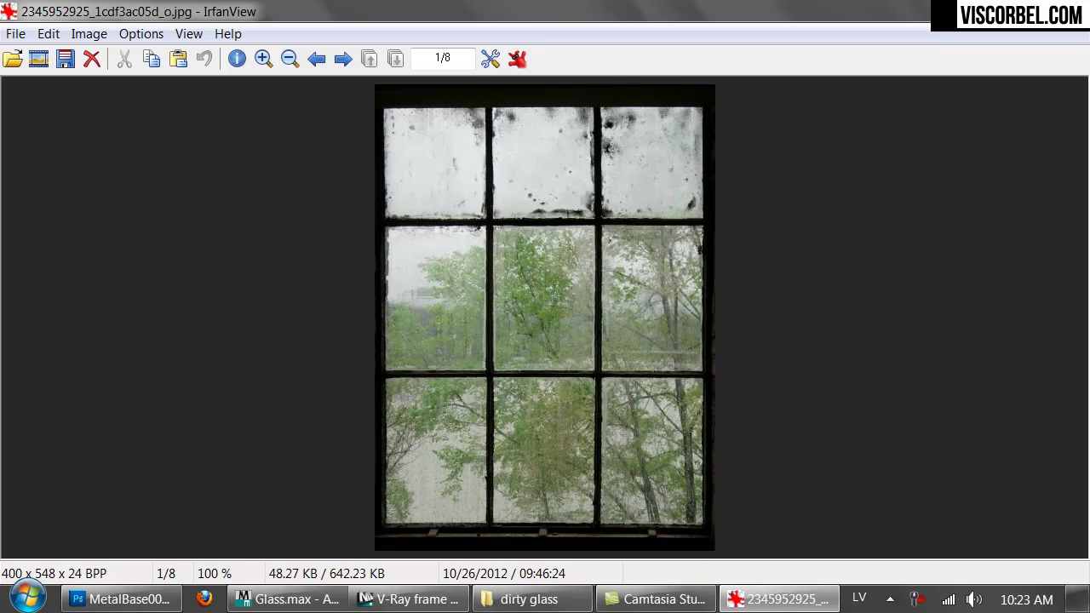
key("Escape")
Step: Preview the second dirty window photo, then review the wine glass photo again
left_click(656, 426)
left_click(349, 175)
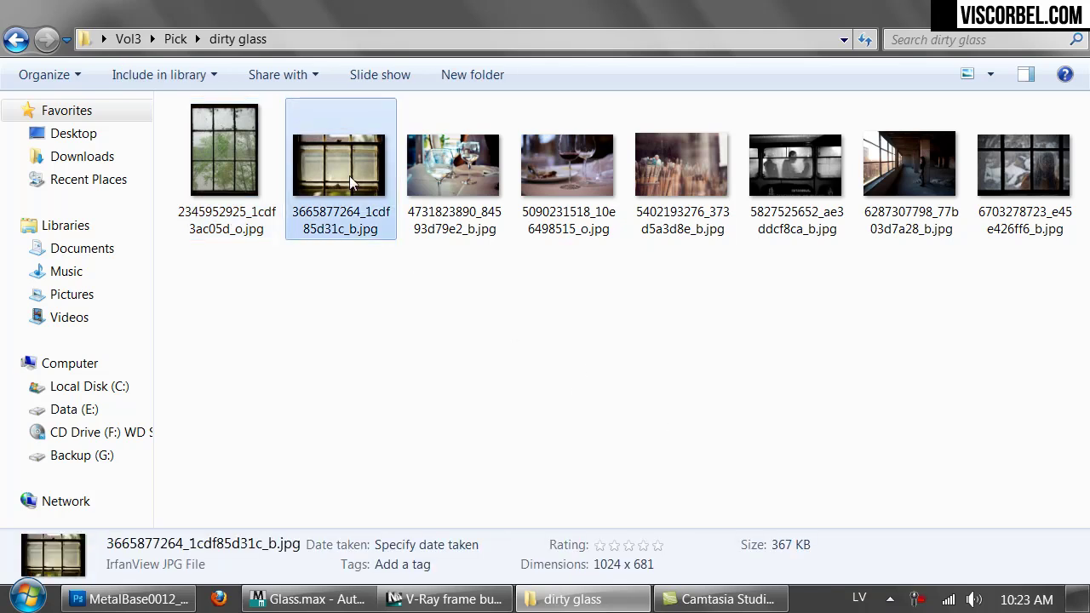
double_click(349, 175)
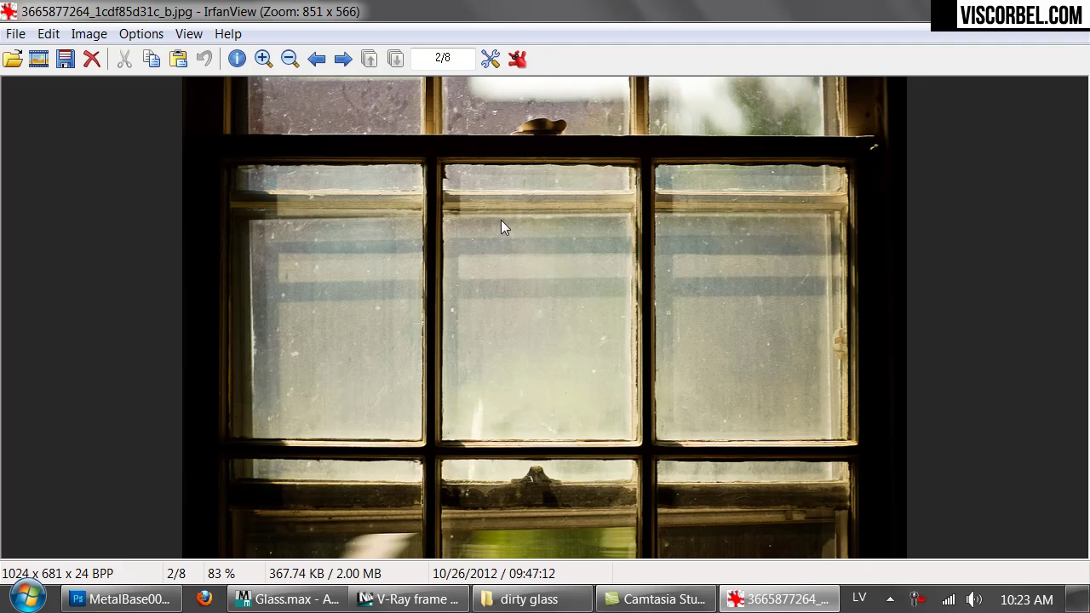
left_click(1075, 11)
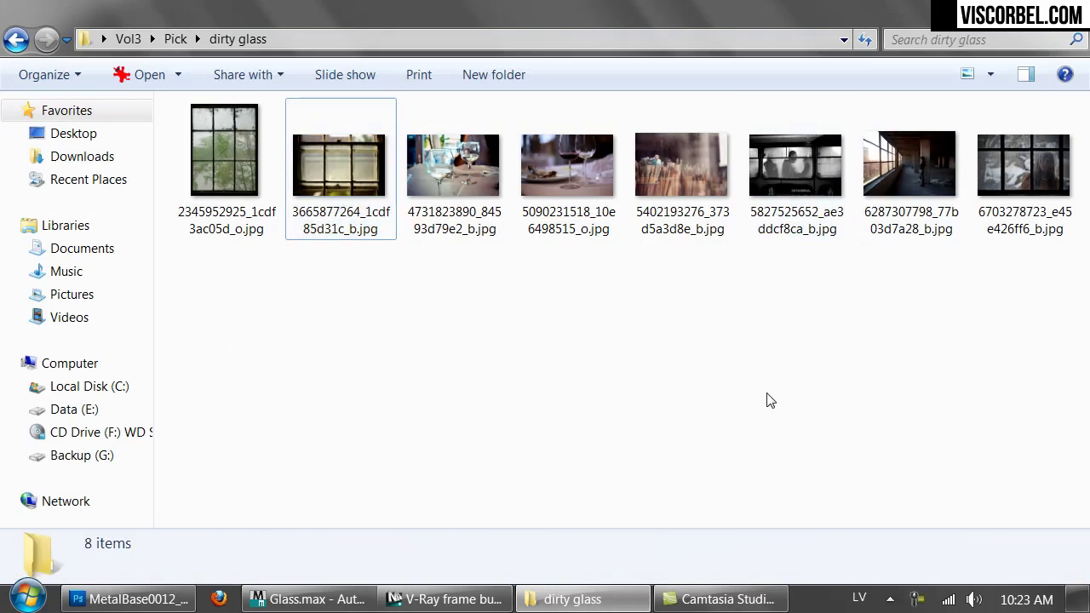
double_click(459, 178)
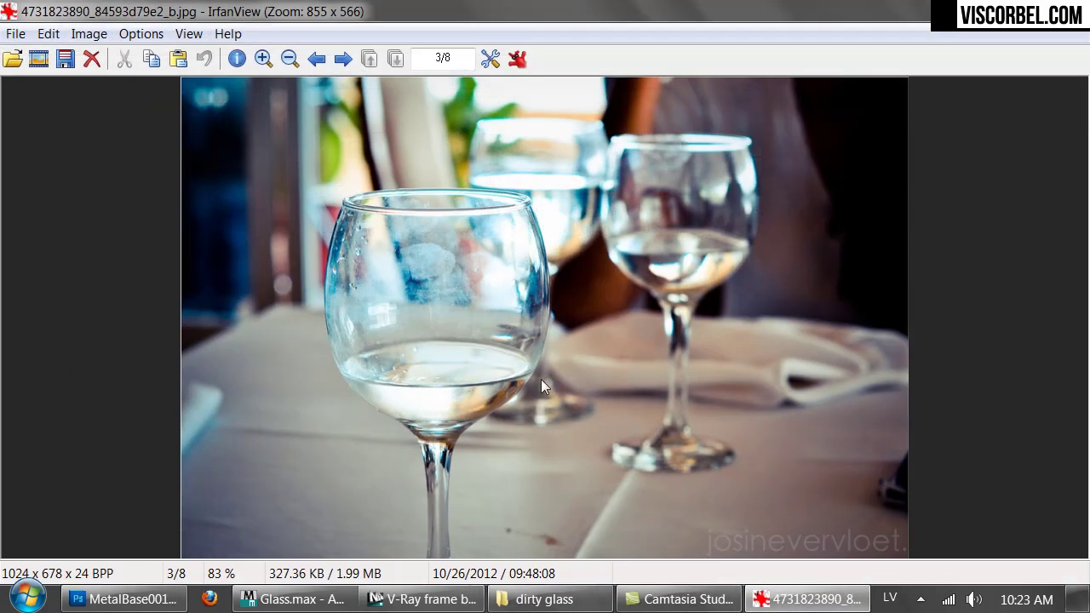
key("Escape")
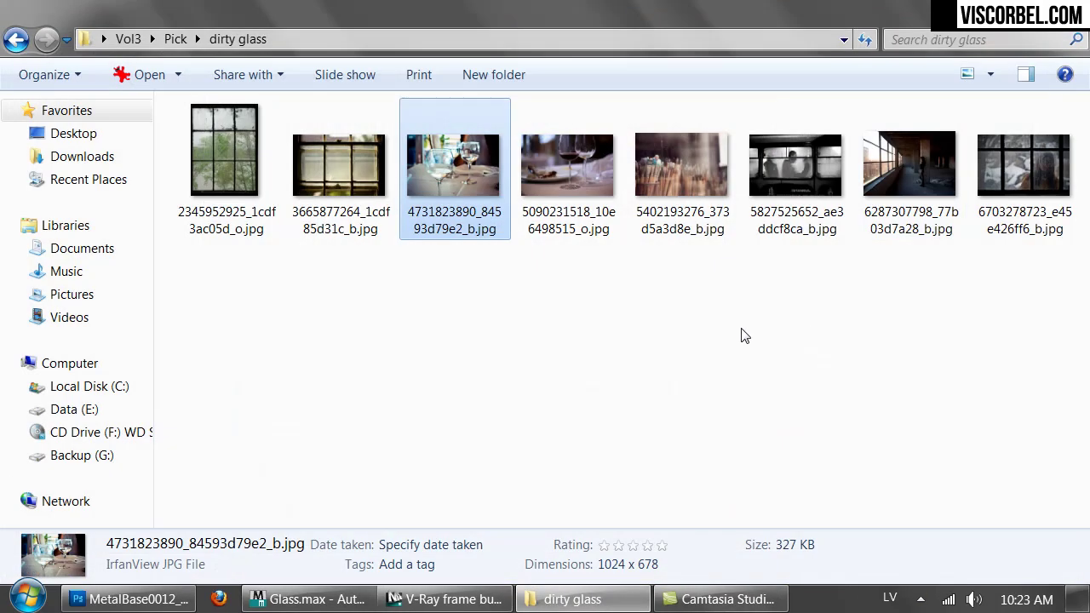
Step: Move the V-Ray wine glass render aside, then bring up Photoshop with MetalBase0012_L.jpg
left_click(450, 601)
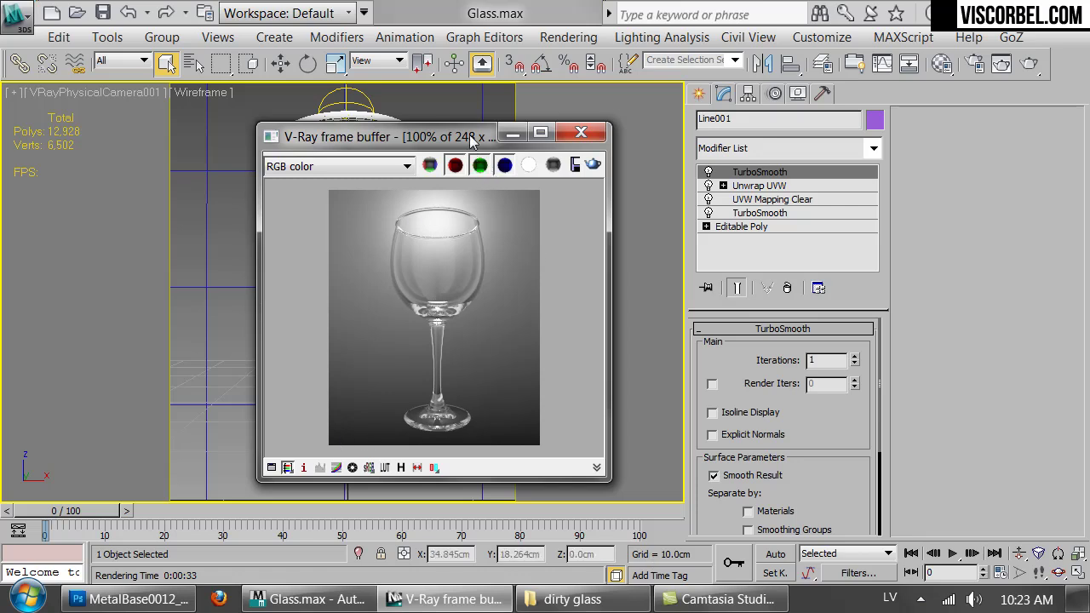
left_click_drag(471, 140, 544, 101)
left_click(137, 599)
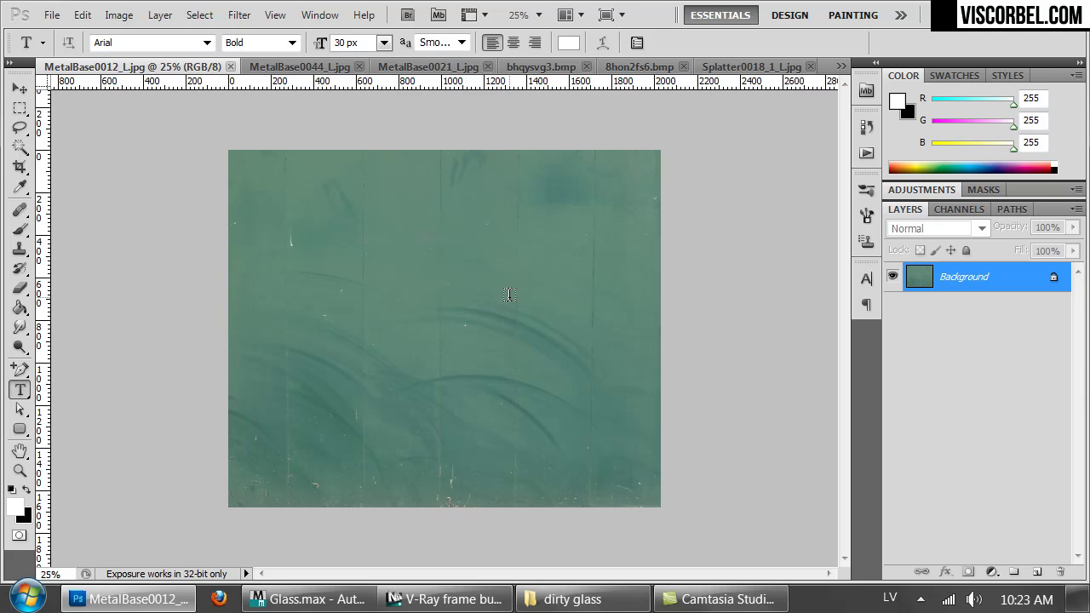
Step: Cycle past the red metal and Splatter0018_1_L textures to MetalBase0044_L.jpg
key("ctrl+Tab")
key("ctrl+Tab")
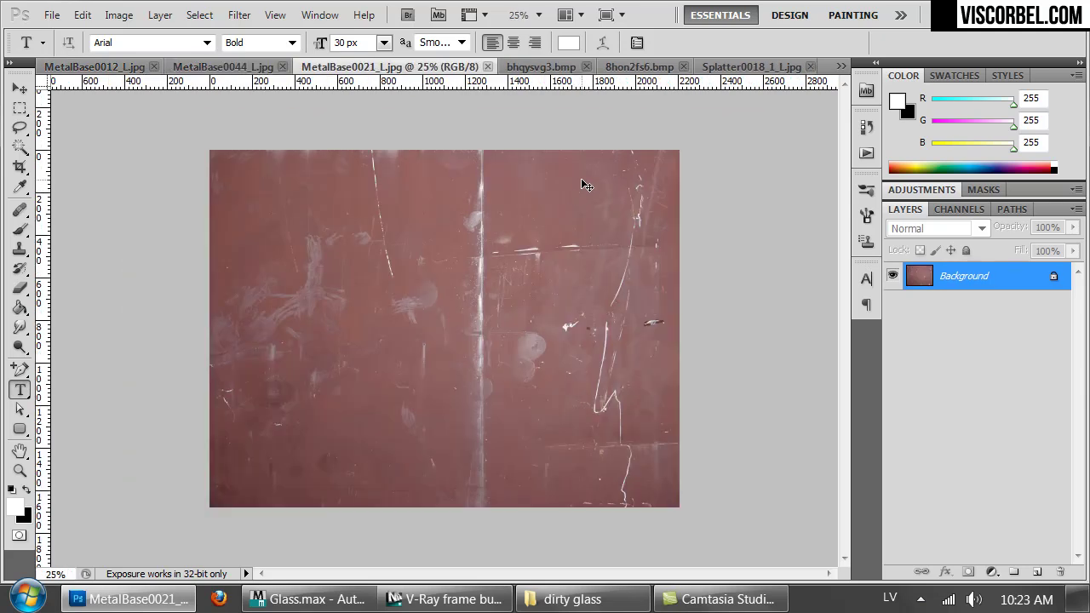
key("ctrl+Tab")
key("ctrl+Tab")
key("ctrl+Tab")
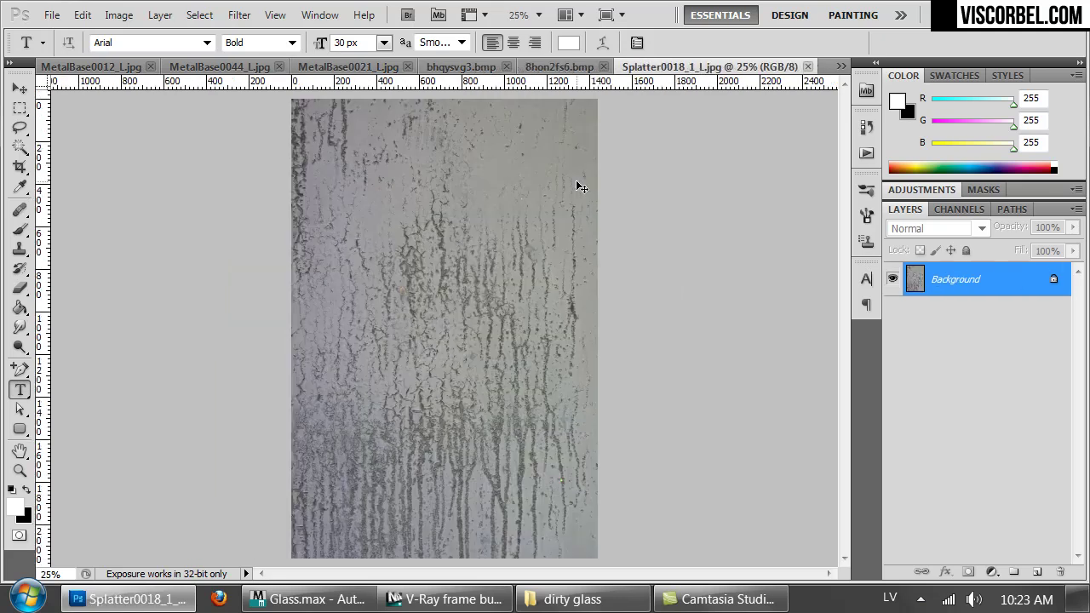
key("ctrl+Tab")
key("ctrl+Tab")
key("ctrl+Tab")
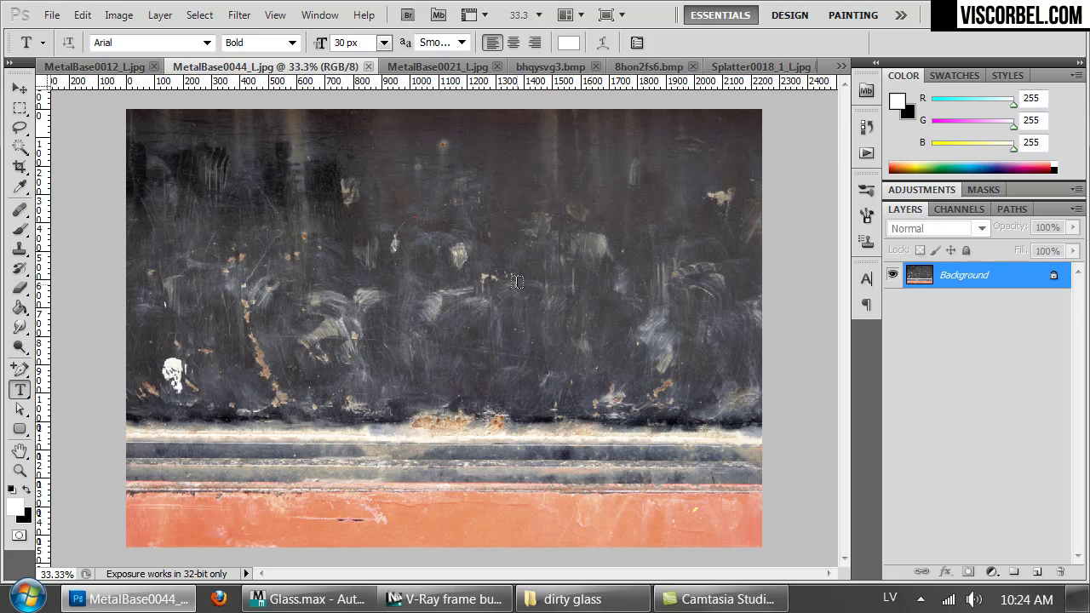
Step: Crop MetalBase0044_L.jpg down to its dark smudged area
key("c")
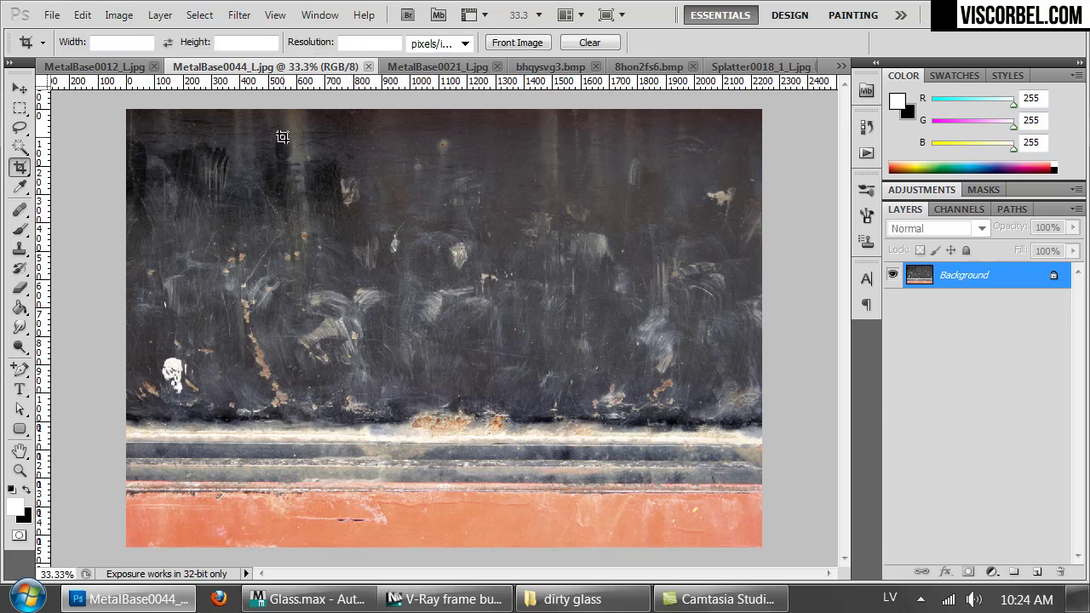
left_click_drag(282, 138, 744, 384)
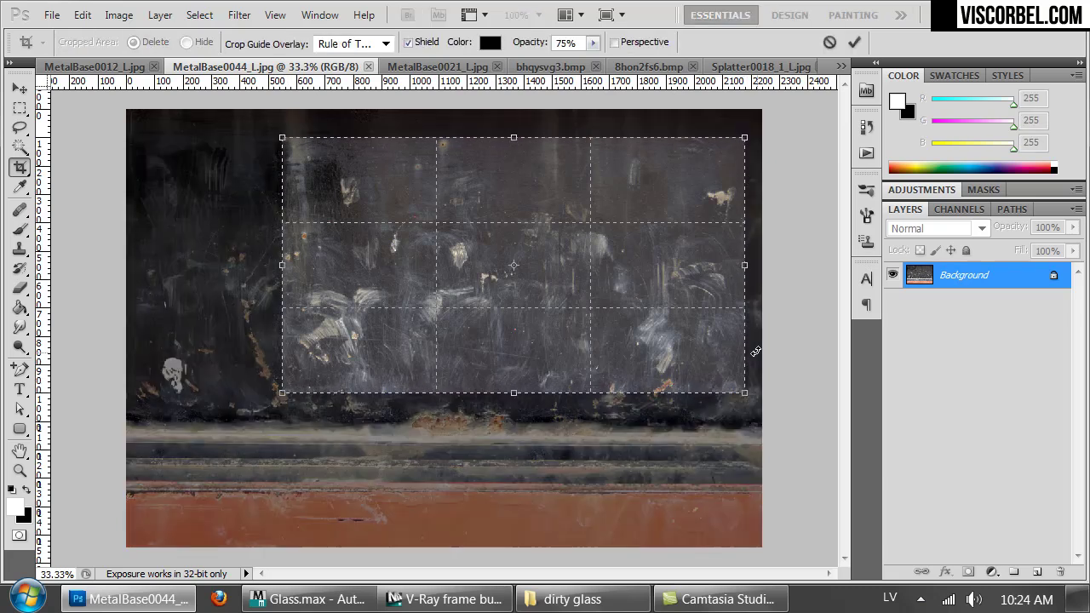
key("Return")
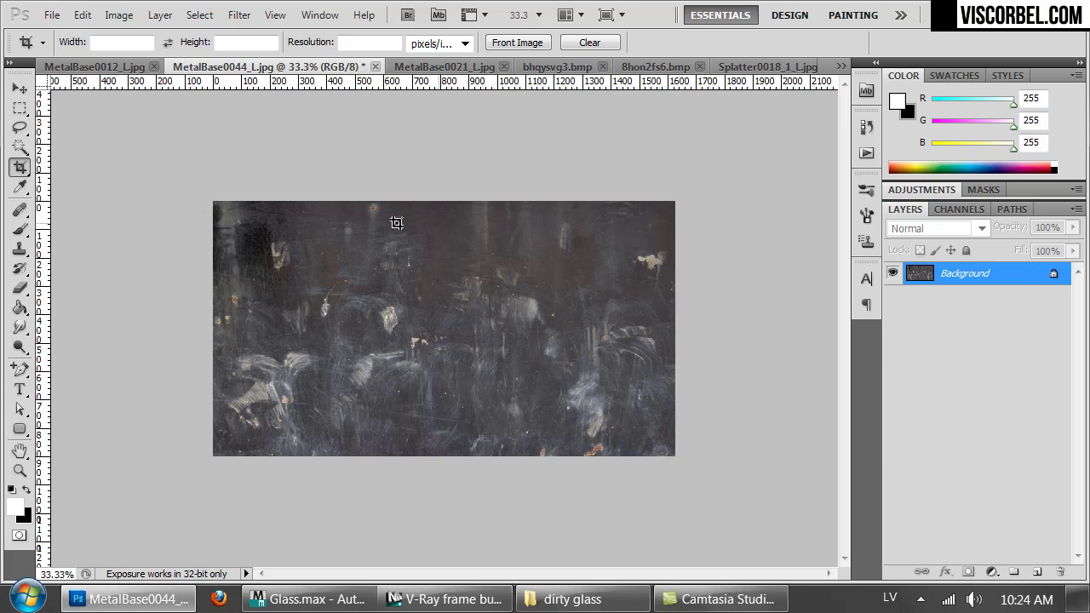
Step: Extend the canvas downward into a square and duplicate the texture onto Layer 1
left_click_drag(213, 202, 704, 504)
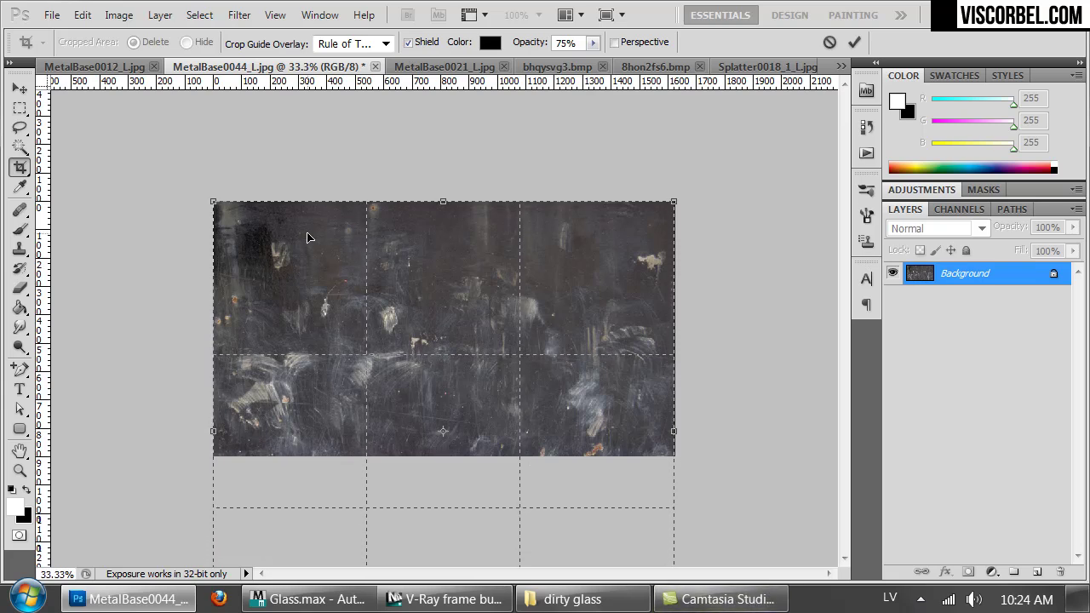
key("Return")
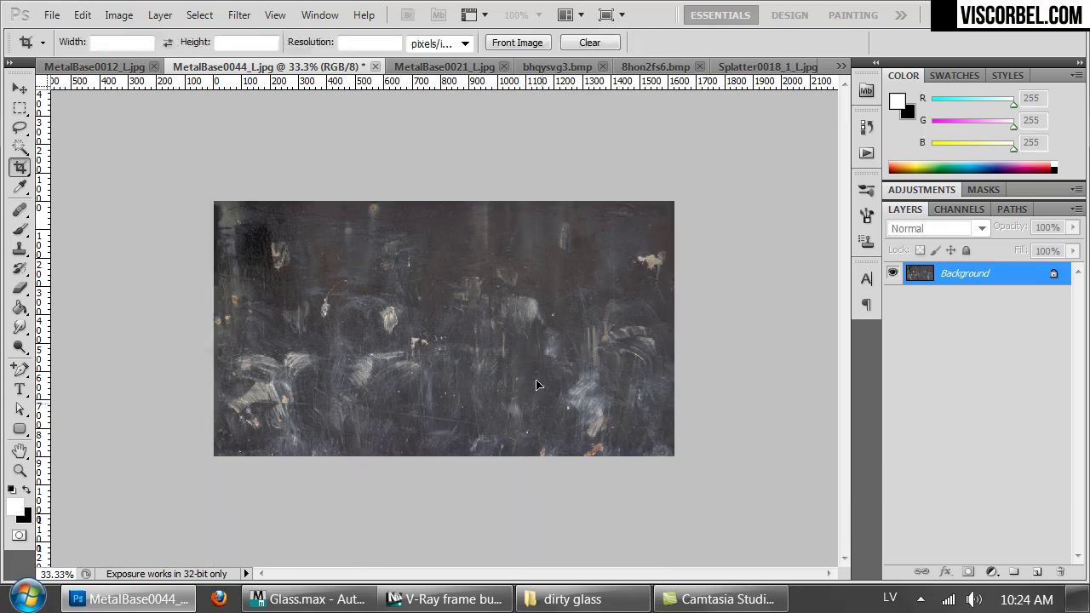
key("ctrl+minus")
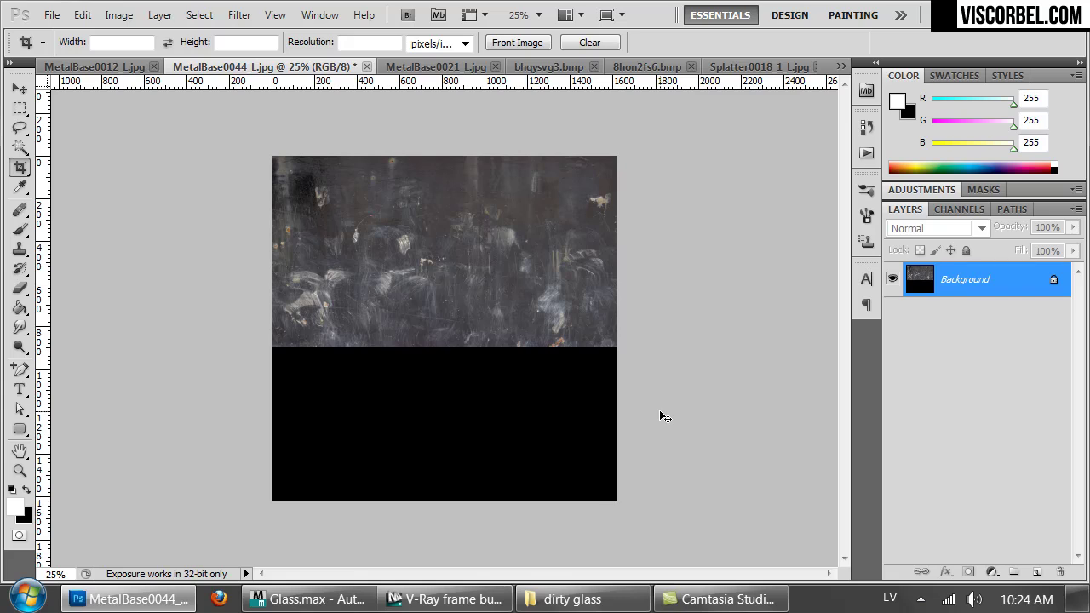
key("ctrl+j")
Step: Move the Layer 1 copy down over the empty lower area
mouse_move(477, 243)
left_mouse_down("ctrl")
mouse_move(479, 386)
mouse_move(477, 397)
mouse_move(457, 386)
mouse_move(456, 400)
left_mouse_up("ctrl")
key("j")
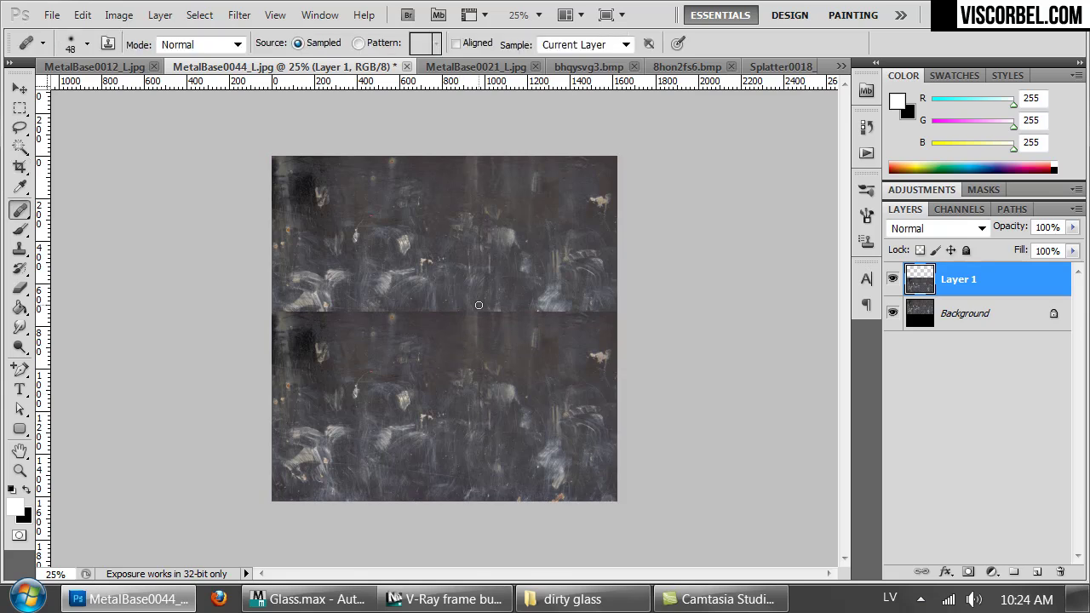
right_click(478, 305)
right_click(415, 359)
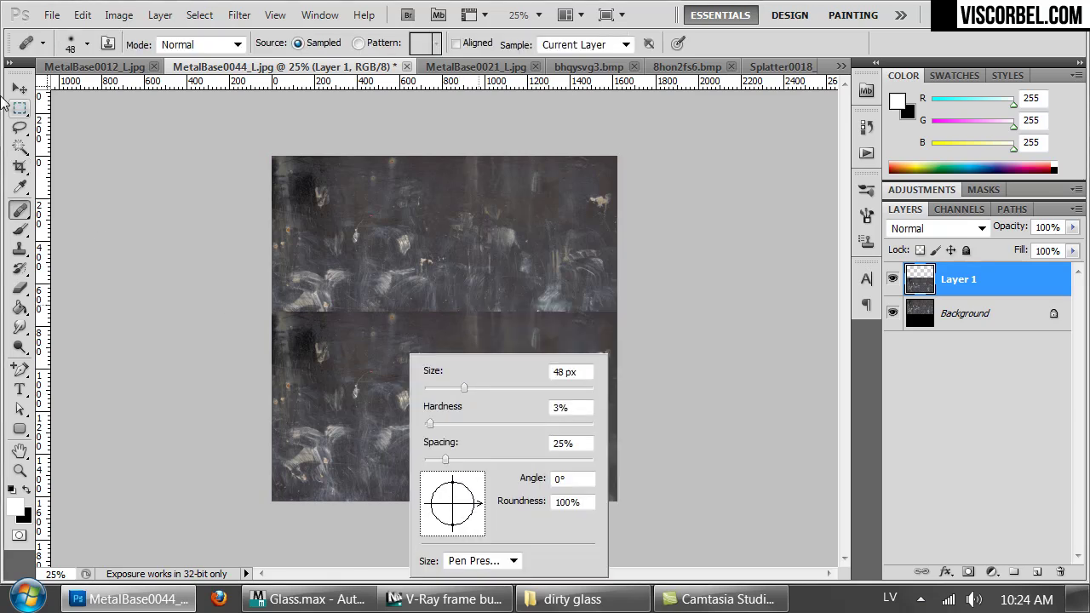
left_click(15, 106)
Step: Rotate Layer 1 180°, position it in the lower half, and merge it into the Background
right_click(463, 386)
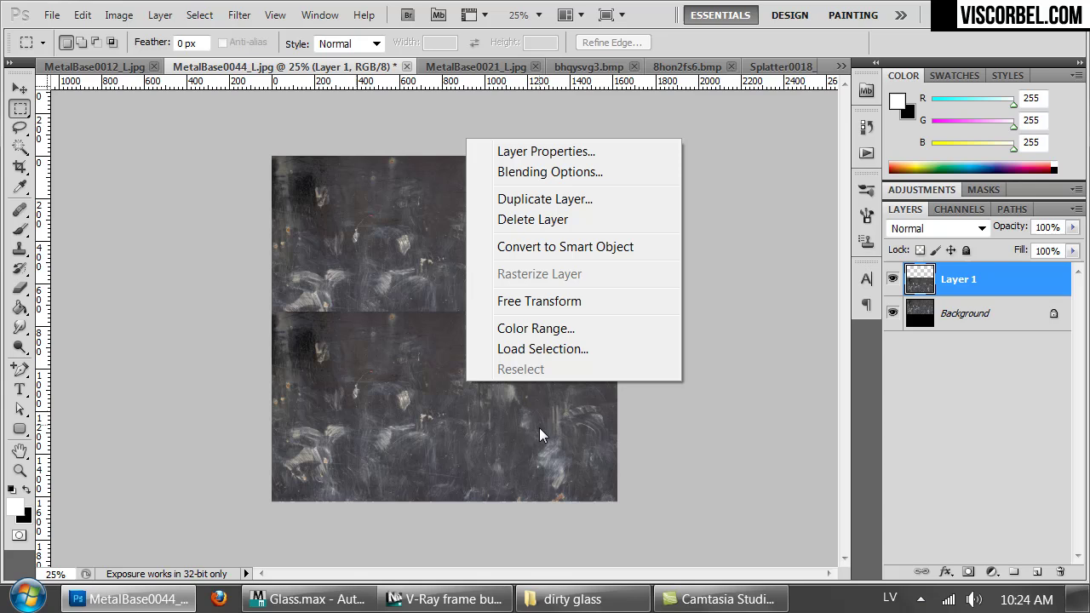
left_click(567, 303)
left_click_drag(662, 512, 117, 436)
left_click_drag(513, 483, 512, 340)
key("m")
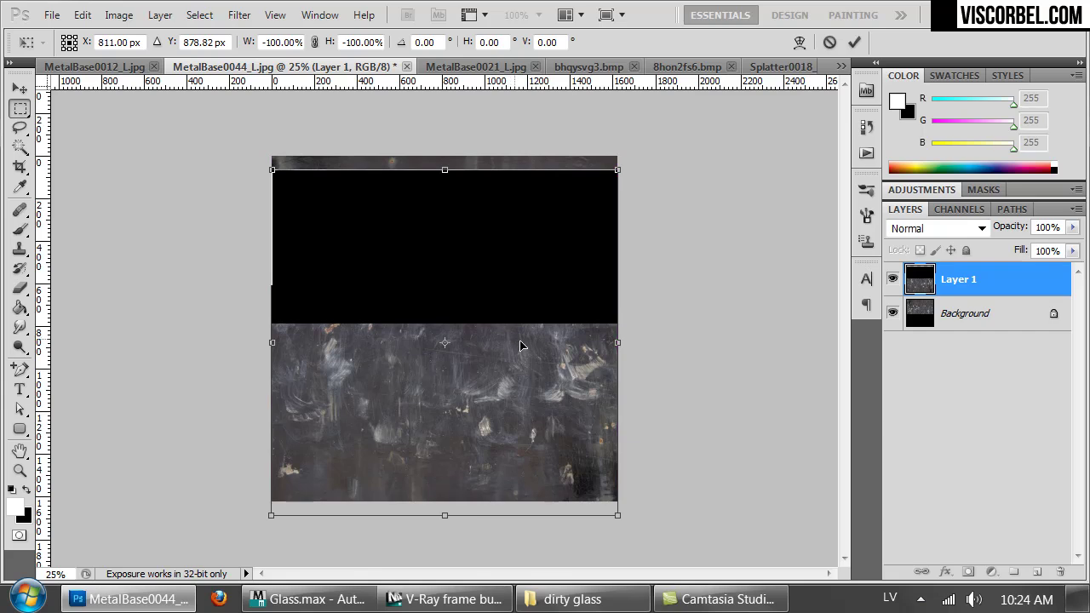
left_click_drag(349, 295, 242, 333)
left_click(619, 314)
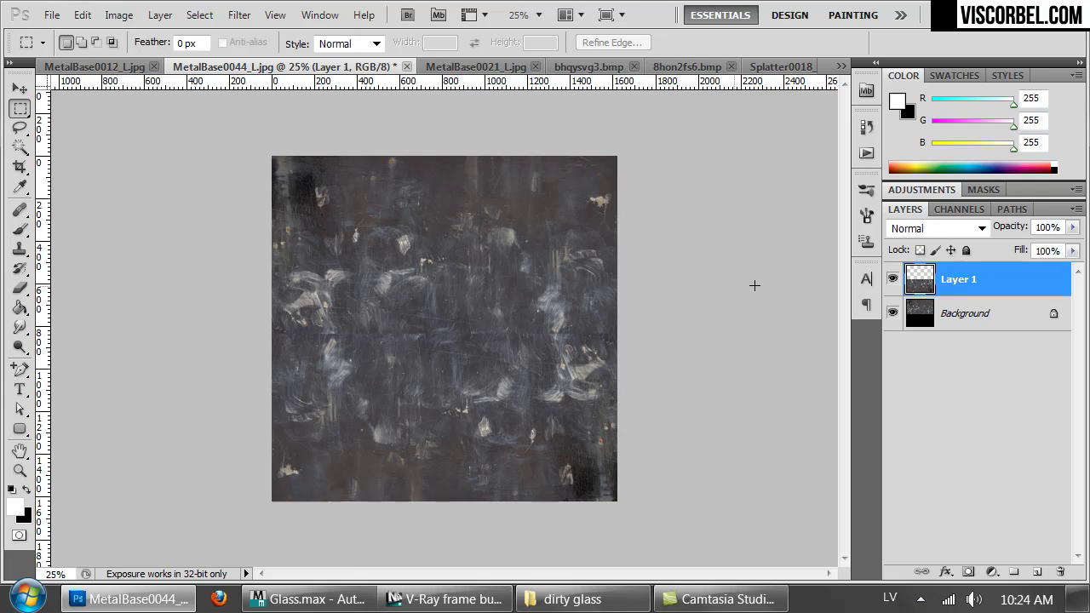
key("ctrl+e")
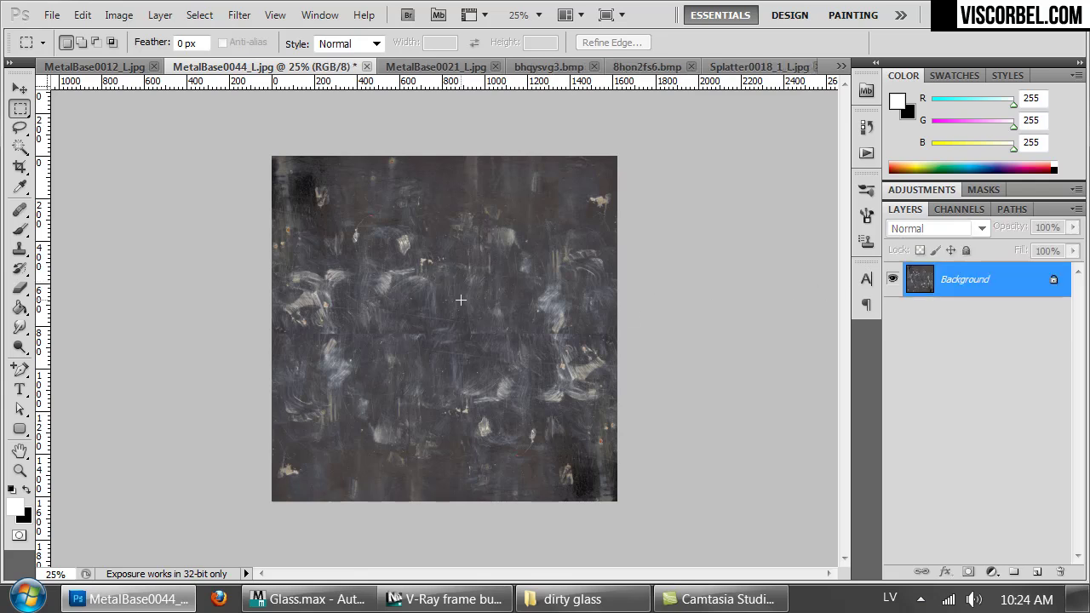
Step: Set a 174 px Clone Stamp brush and cover the dark bottom-right patch and upper middle
key("s")
right_click(504, 278)
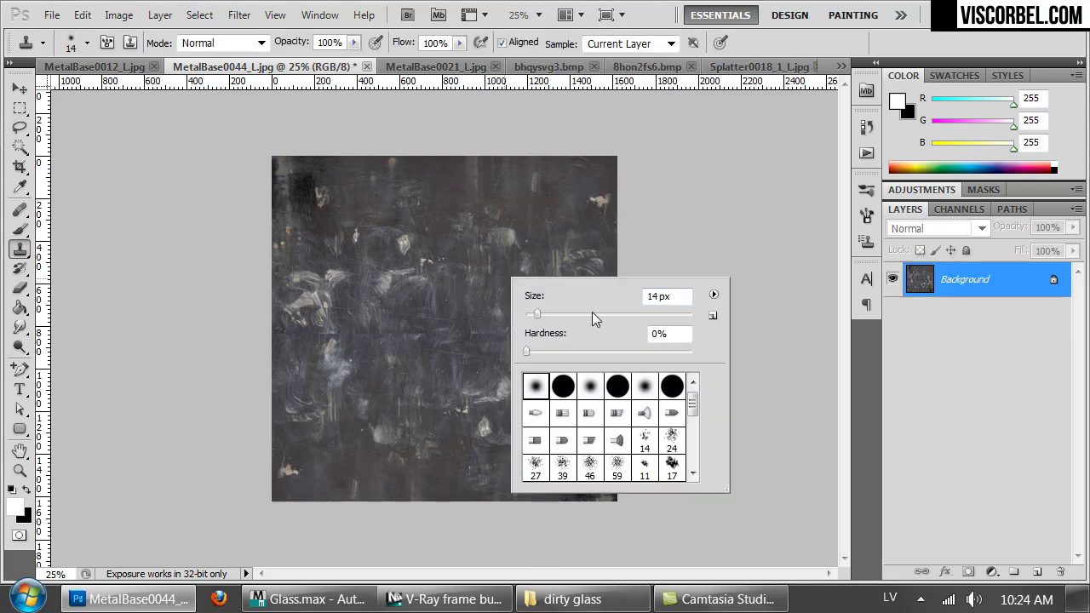
left_click_drag(537, 314, 640, 315)
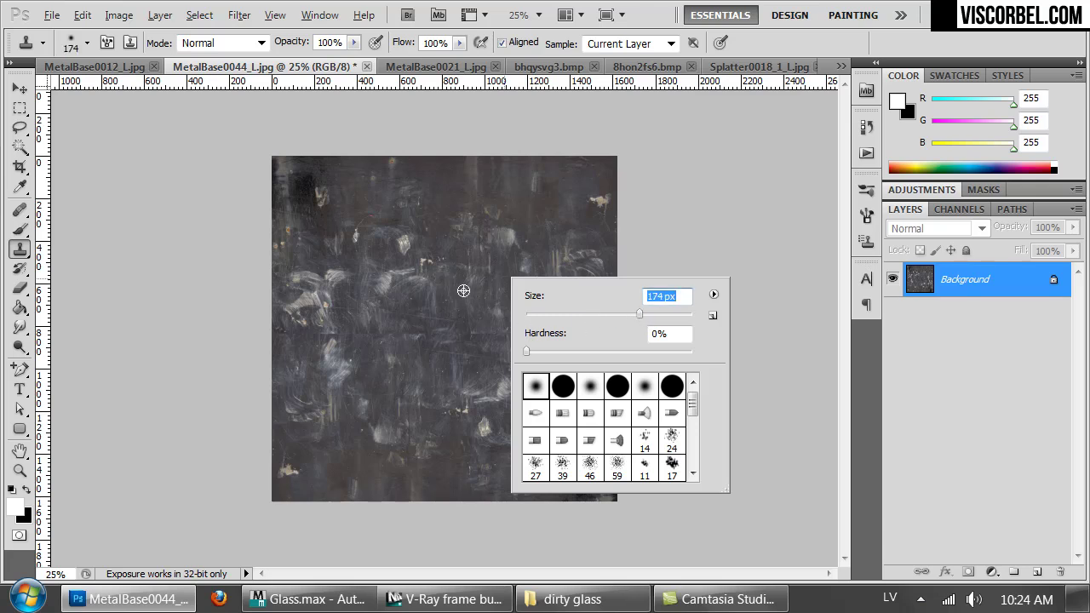
key("Return")
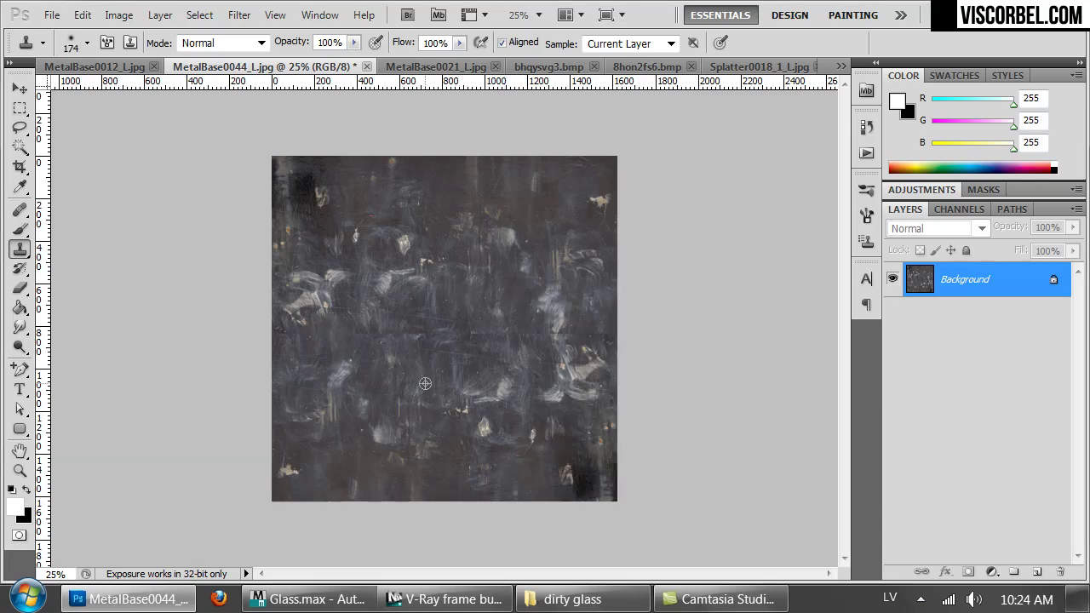
left_click(508, 458, "alt")
mouse_move(555, 493)
left_mouse_down()
mouse_move(640, 491)
mouse_move(593, 499)
mouse_move(558, 409)
mouse_move(544, 428)
mouse_move(599, 388)
left_mouse_up()
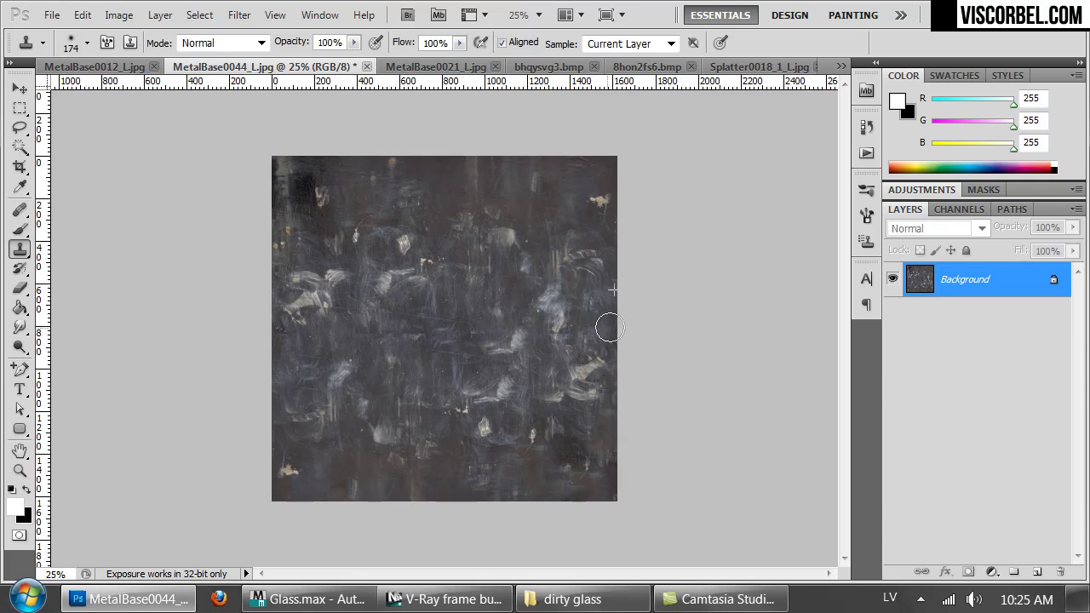
mouse_move(554, 226)
left_mouse_down()
mouse_move(531, 183)
mouse_move(491, 248)
mouse_move(451, 209)
mouse_move(350, 175)
mouse_move(304, 195)
mouse_move(288, 185)
mouse_move(372, 190)
mouse_move(341, 252)
mouse_move(442, 238)
left_mouse_up()
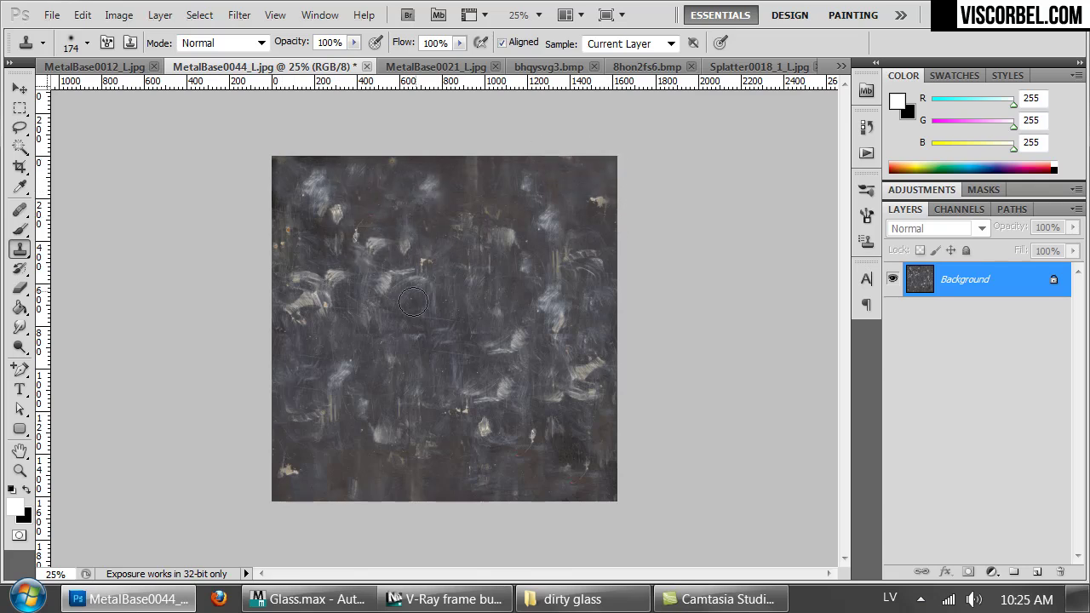
Step: Clone over the lower-left bright blob and patches near the left edge and upper middle
left_click(422, 418, "alt")
mouse_move(287, 465)
left_mouse_down()
mouse_move(337, 489)
mouse_move(371, 476)
left_mouse_up()
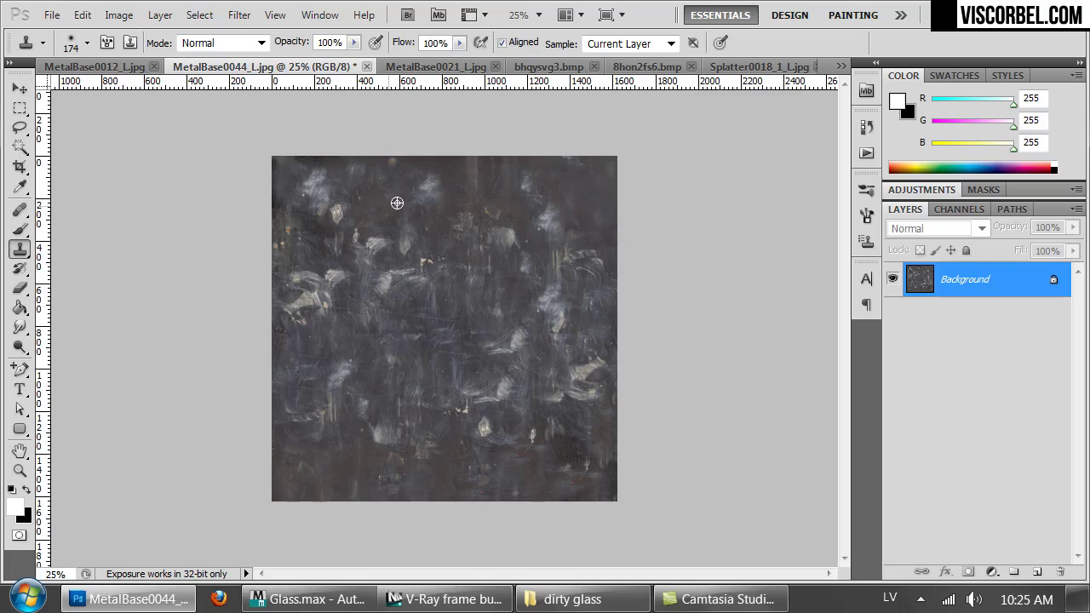
left_click(490, 179, "alt")
left_click_drag(280, 236, 293, 234)
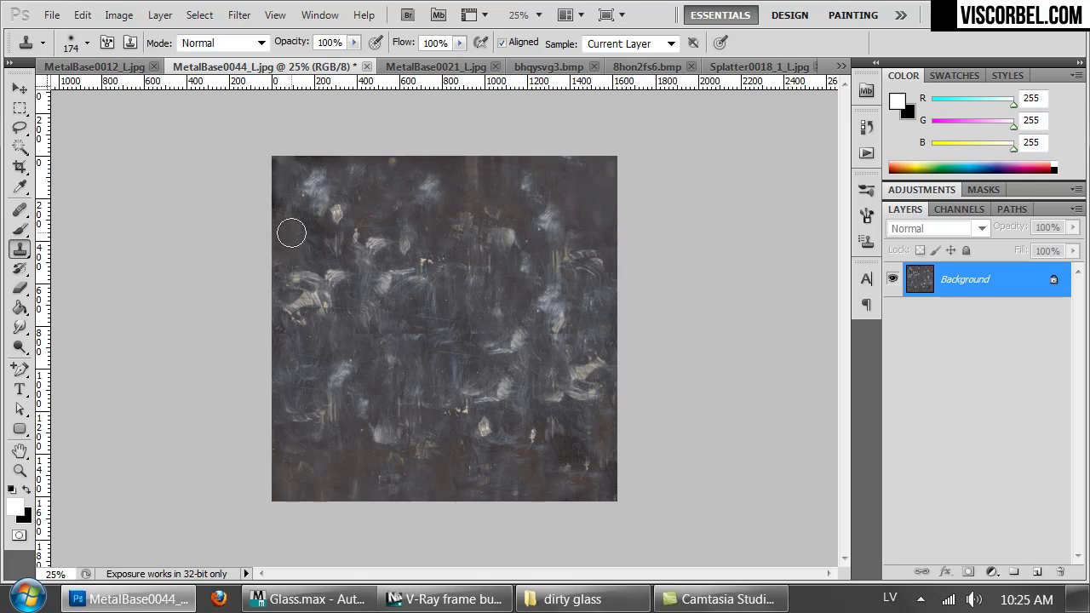
left_click_drag(457, 401, 464, 404)
left_click(477, 195, "alt")
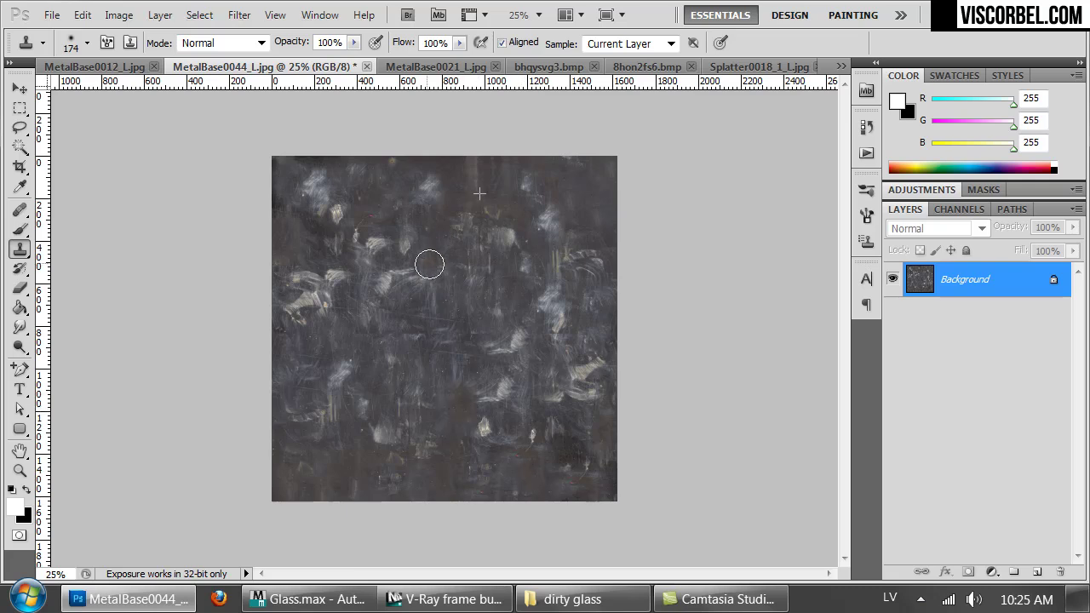
left_click_drag(428, 259, 425, 264)
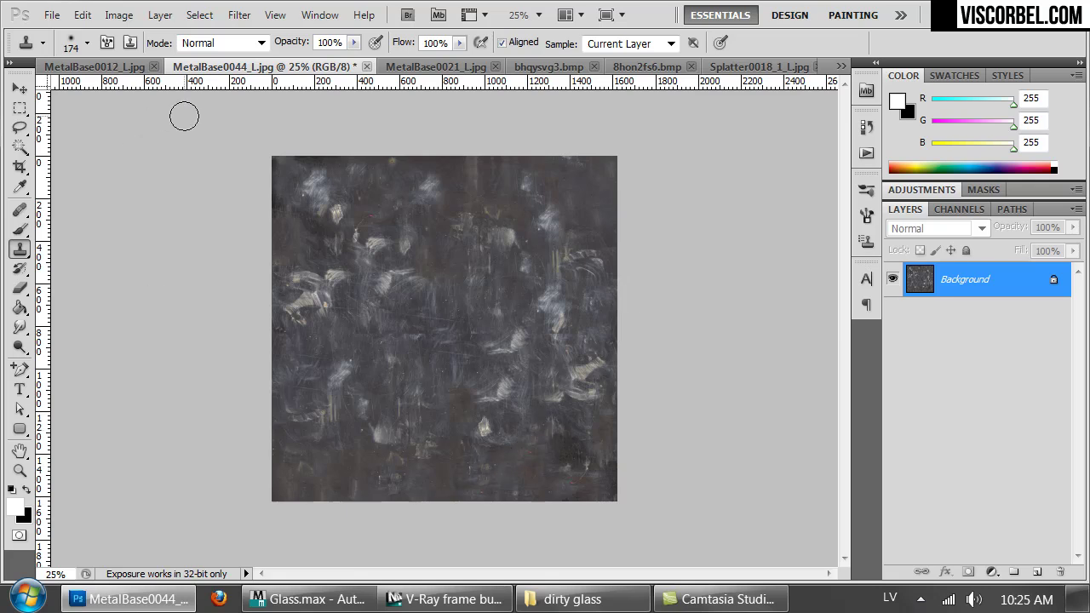
left_click(239, 15)
Step: Apply an Offset of +1617 px right and +1059 px down with Wrap Around
mouse_move(405, 439)
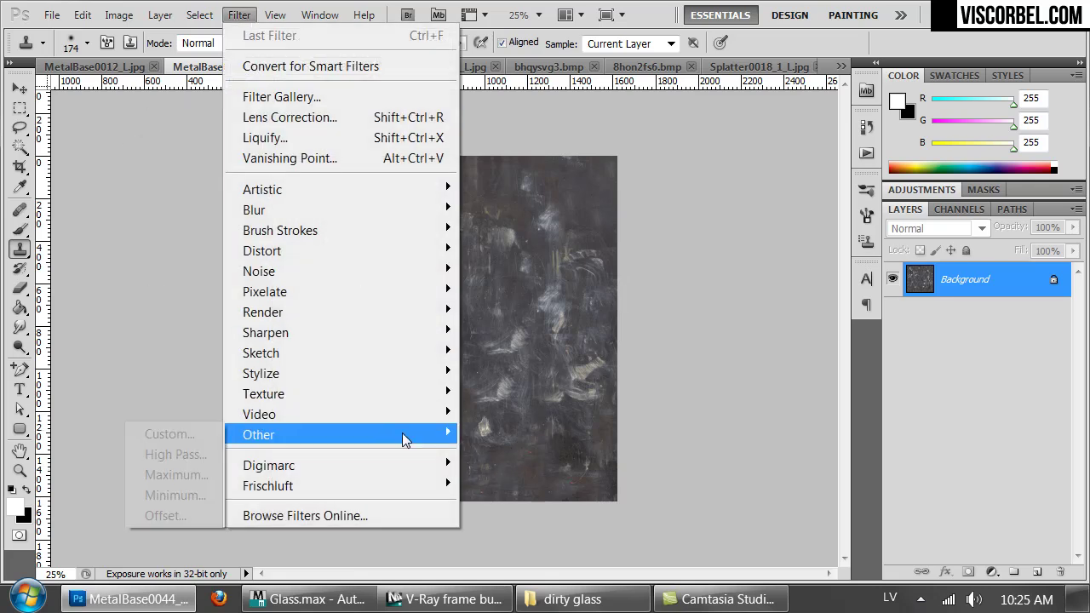
left_click(183, 514)
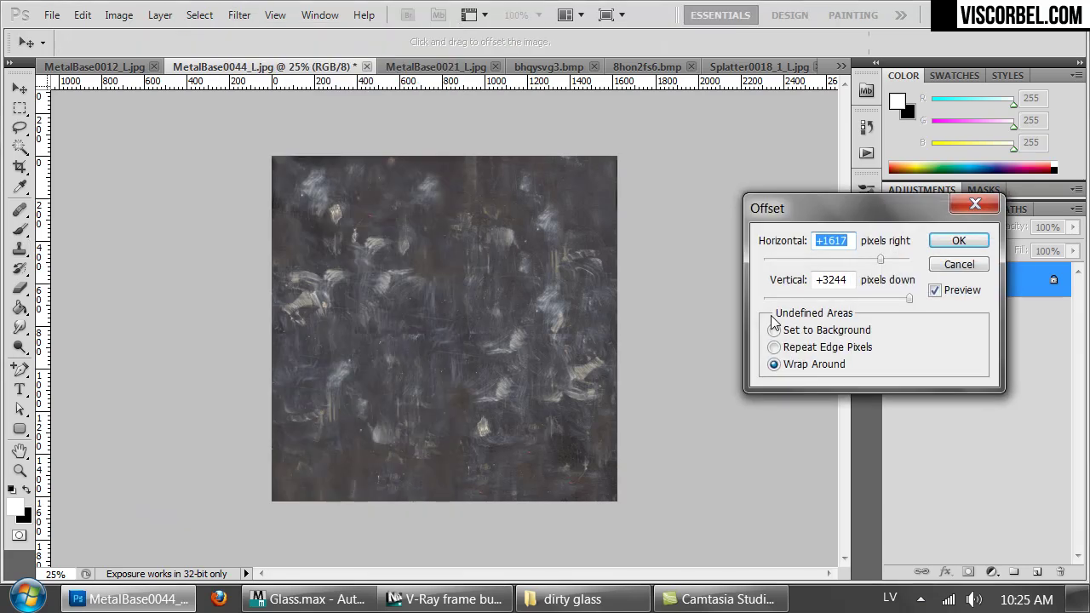
left_click(852, 299)
left_click(839, 299)
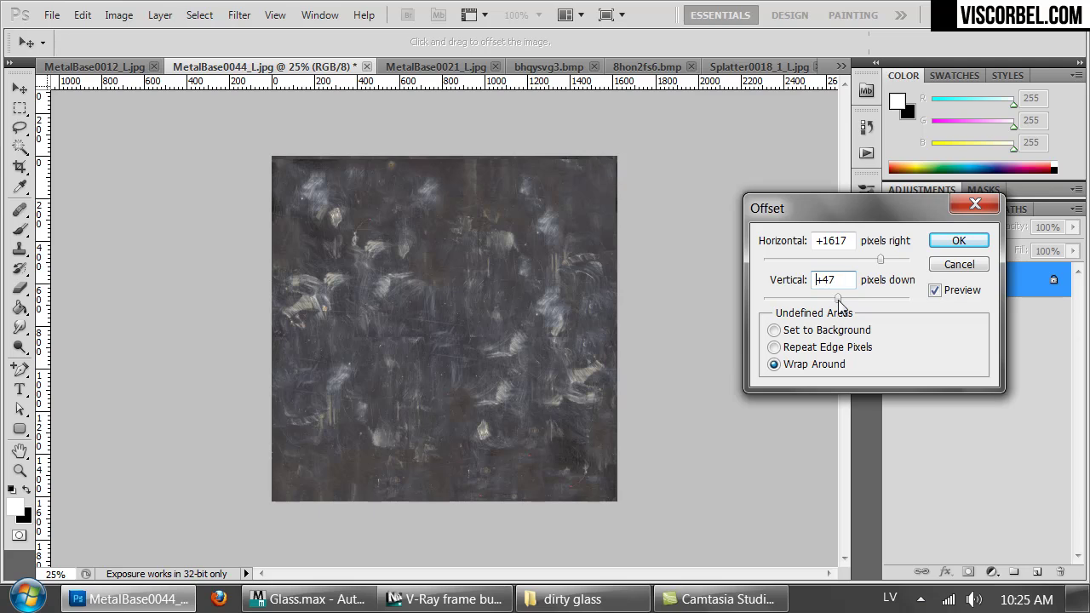
left_click_drag(838, 304, 867, 304)
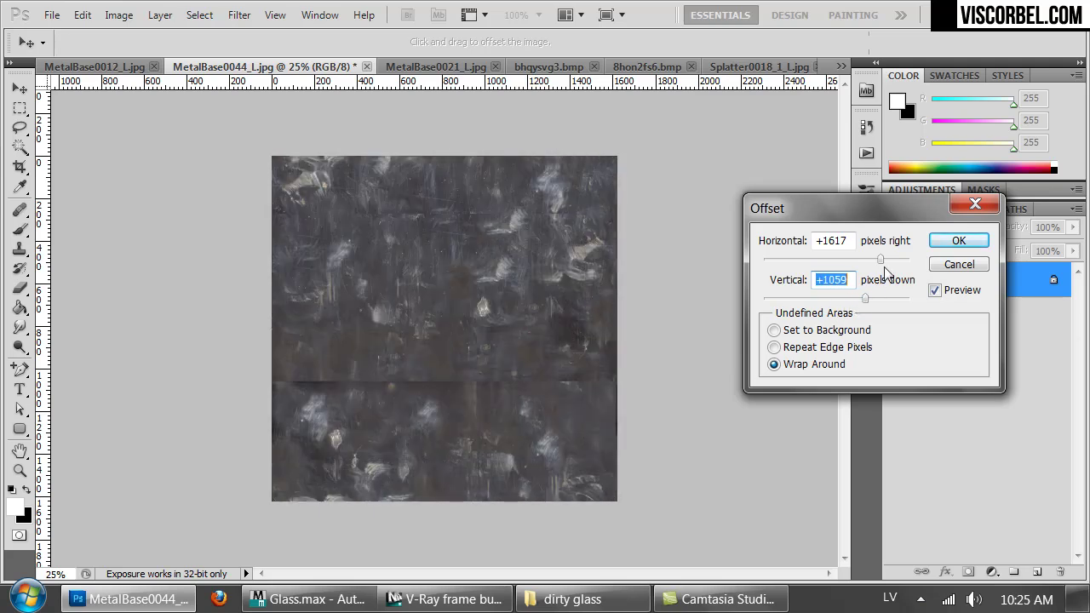
left_click(955, 241)
key("s")
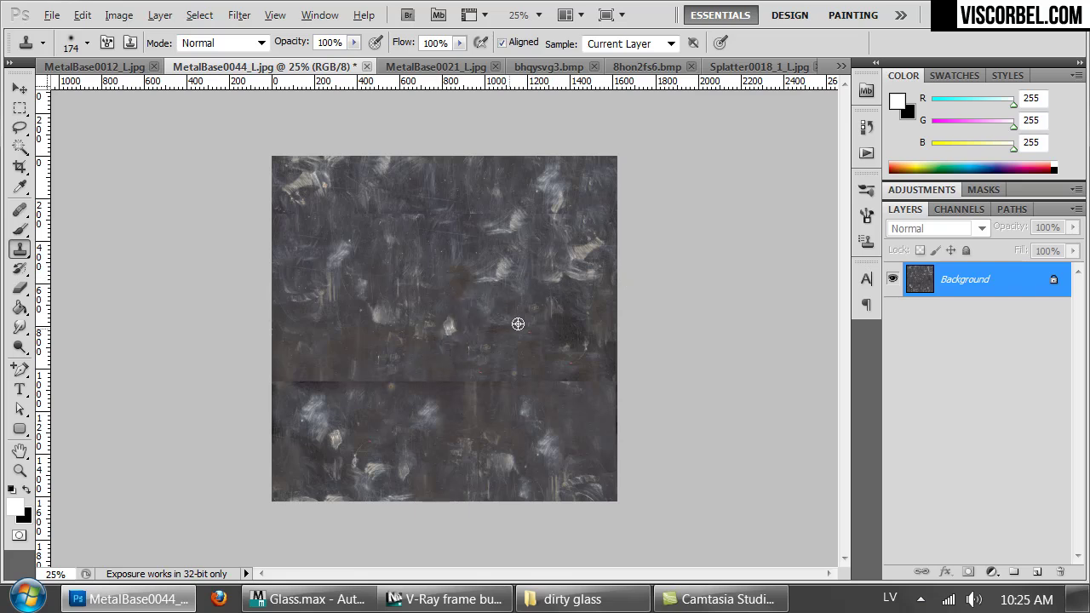
Step: Clone out the horizontal seam, then reapply the offset three times with Ctrl+F
left_click(437, 374)
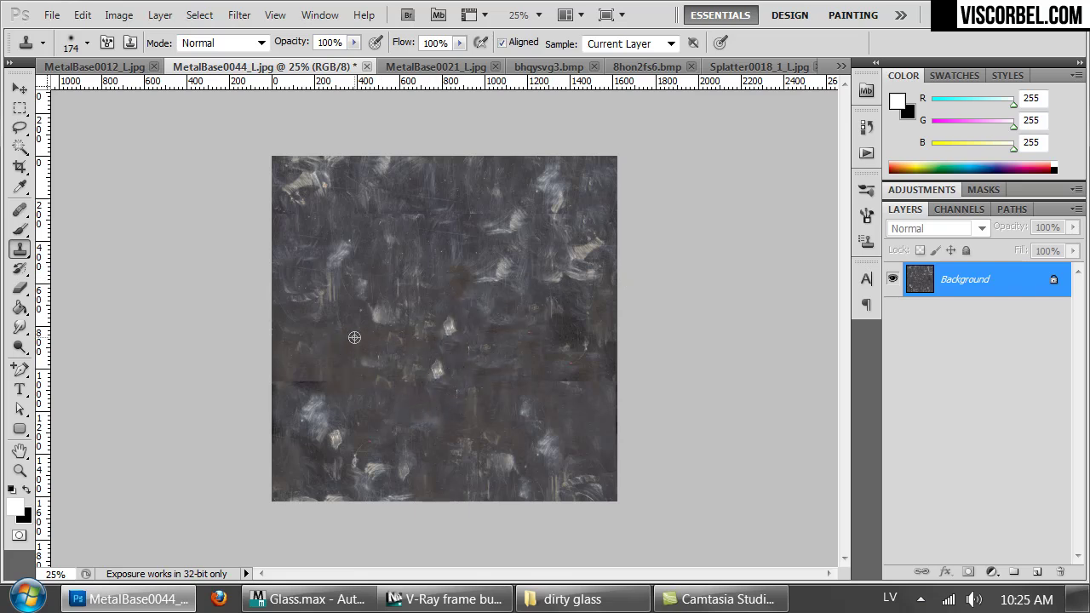
mouse_move(354, 337)
left_mouse_down()
mouse_move(466, 372)
mouse_move(549, 374)
mouse_move(465, 390)
mouse_move(532, 374)
mouse_move(610, 399)
left_mouse_up()
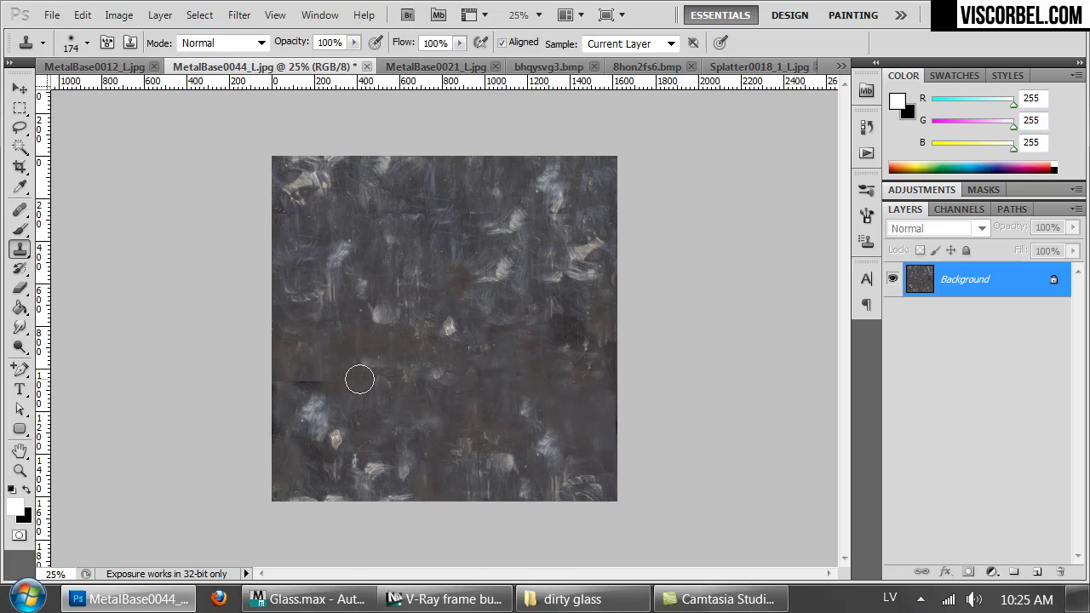
key("ctrl+f")
key("ctrl+f")
key("ctrl+f")
key("ctrl+f")
key("ctrl+f")
key("ctrl+f")
key("ctrl+f")
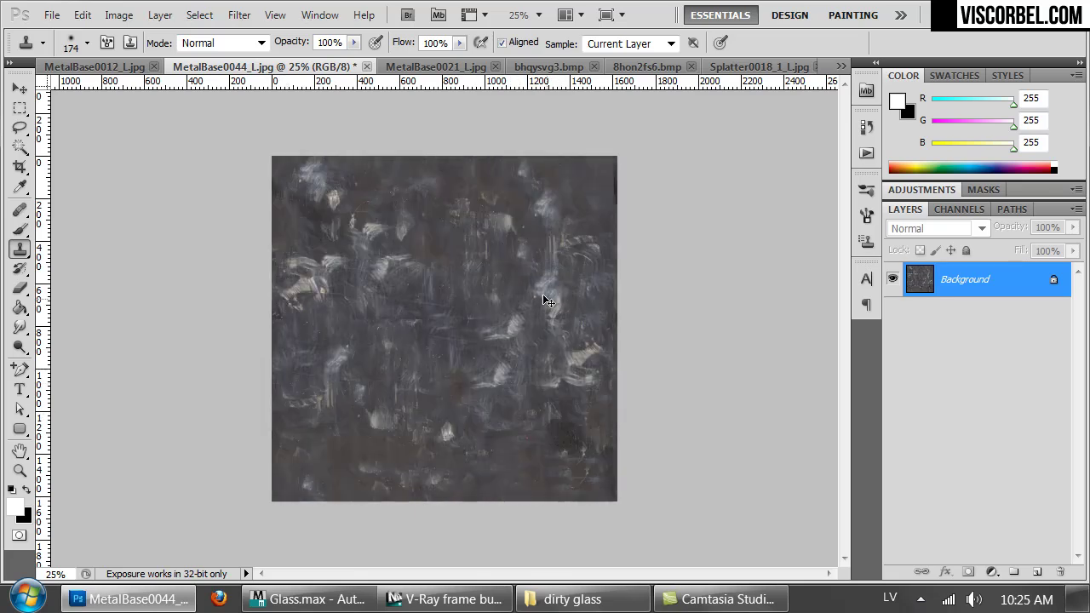
key("ctrl+f")
key("ctrl+f")
key("ctrl+f")
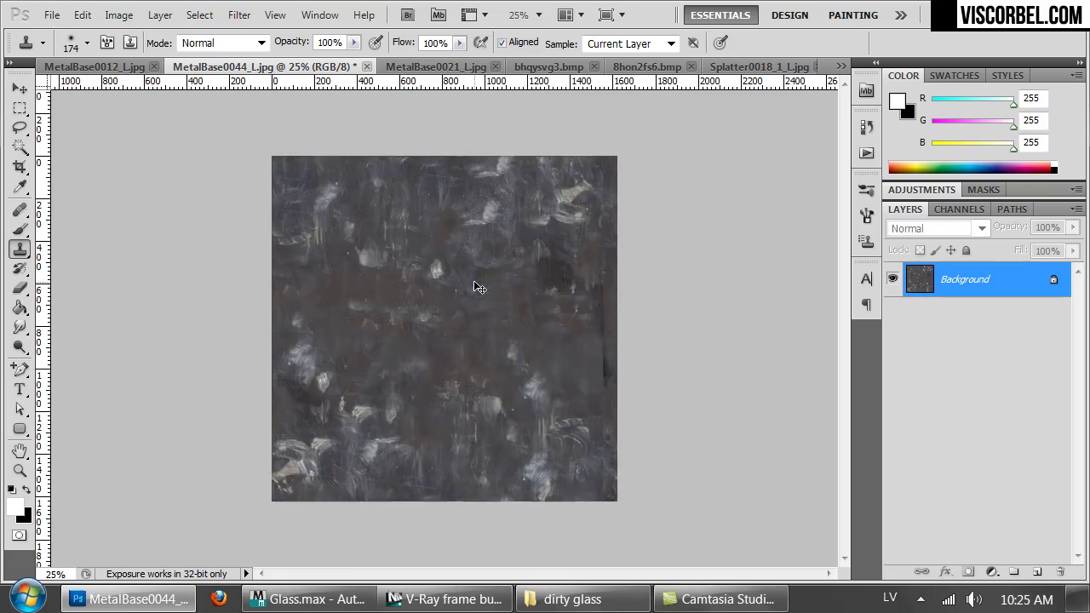
key("ctrl+f")
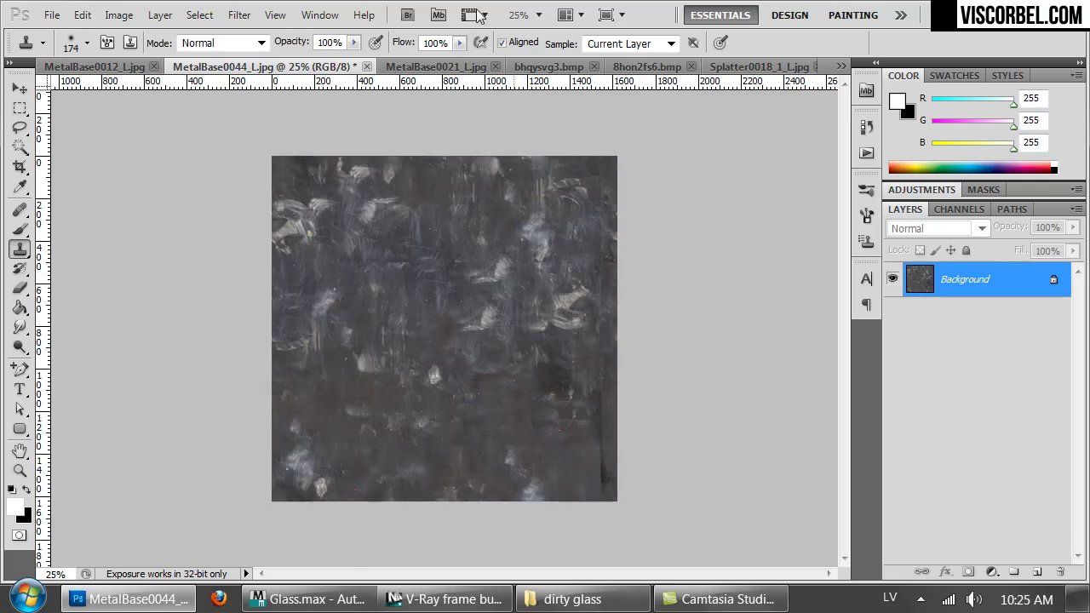
Step: Offset the texture +901 px horizontally and clone away the vertical seam and dark patch
left_click(241, 16)
mouse_move(341, 436)
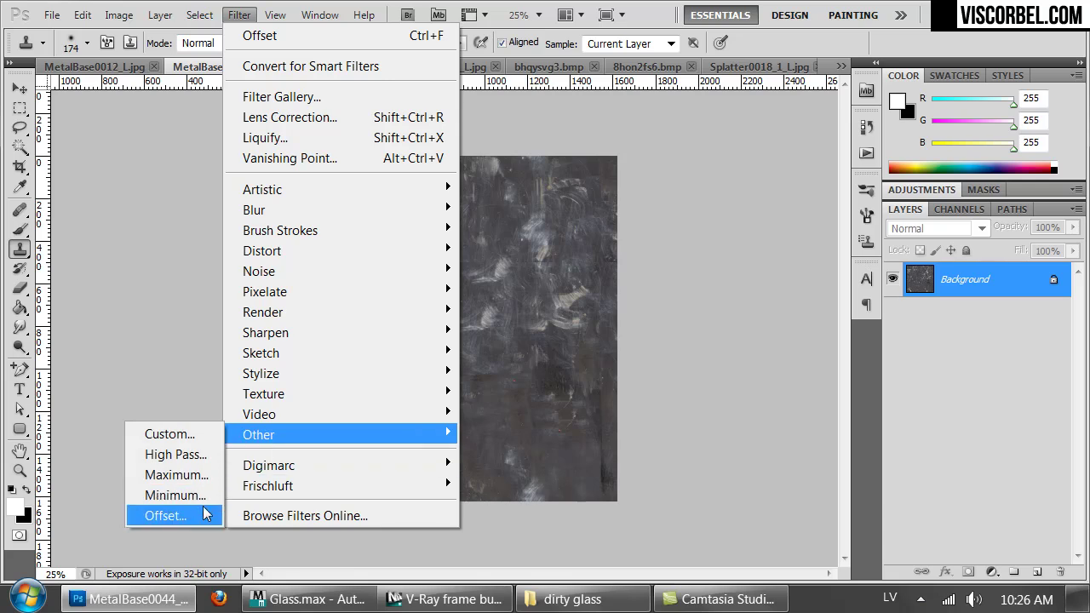
left_click(205, 514)
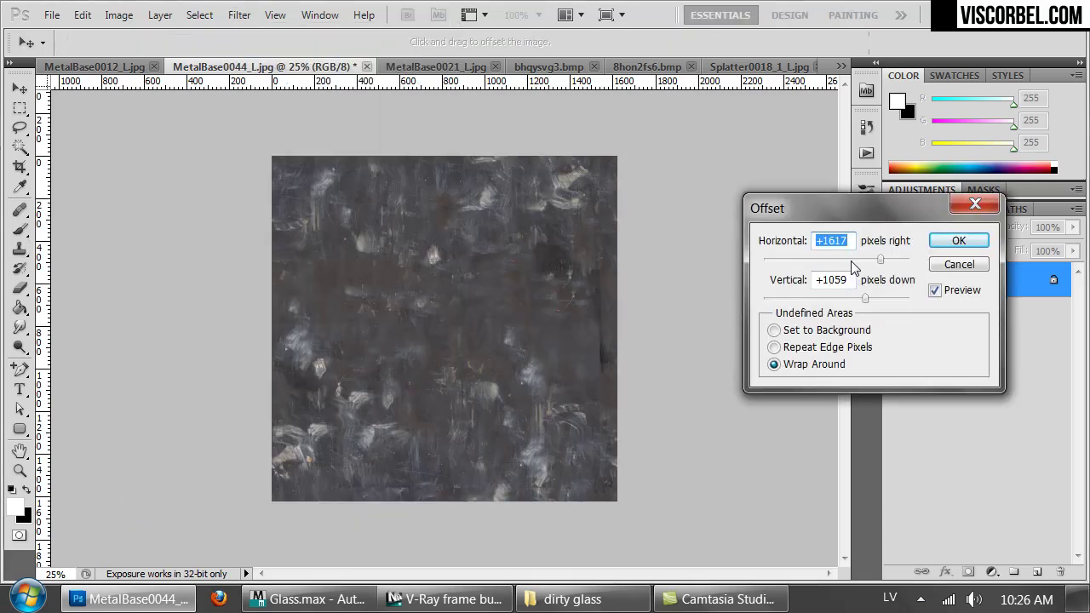
mouse_move(852, 262)
left_mouse_down()
mouse_move(843, 259)
mouse_move(863, 257)
left_mouse_up()
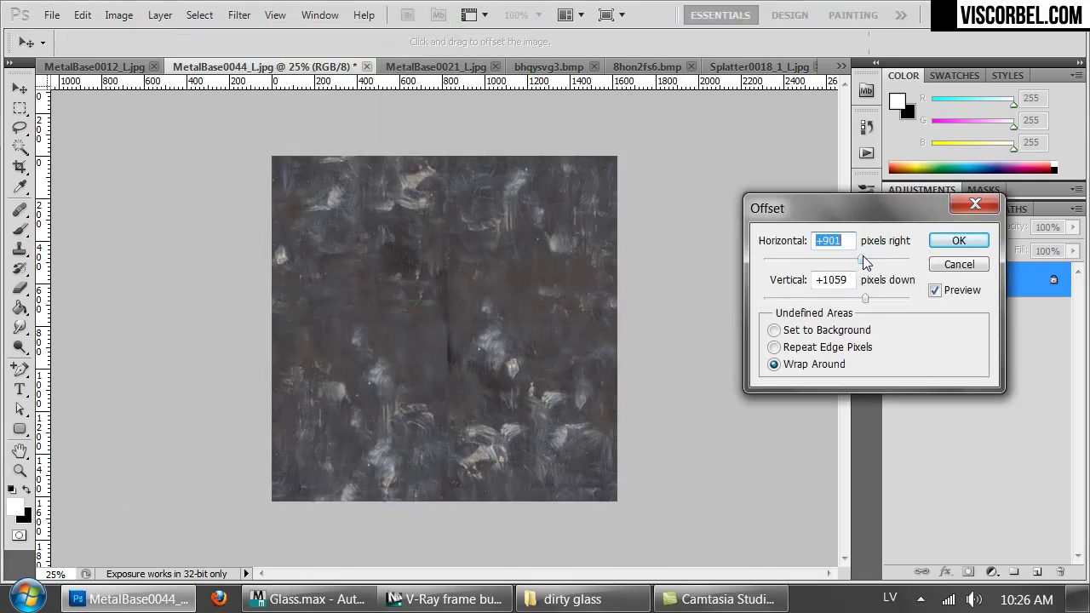
left_click(958, 240)
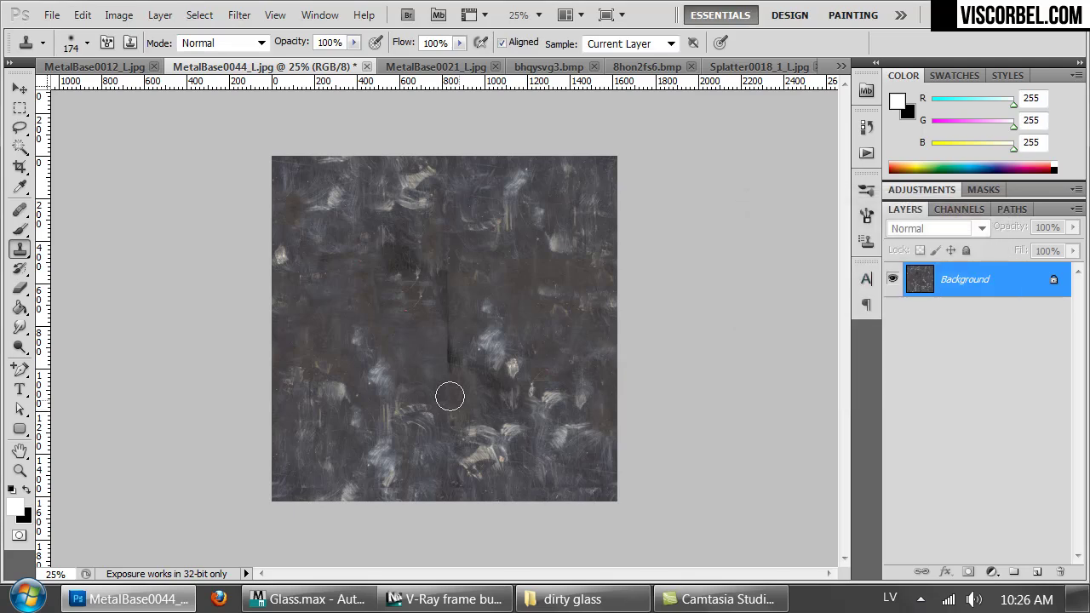
mouse_move(450, 396)
left_mouse_down()
mouse_move(469, 341)
mouse_move(422, 264)
mouse_move(452, 307)
mouse_move(435, 290)
left_mouse_up()
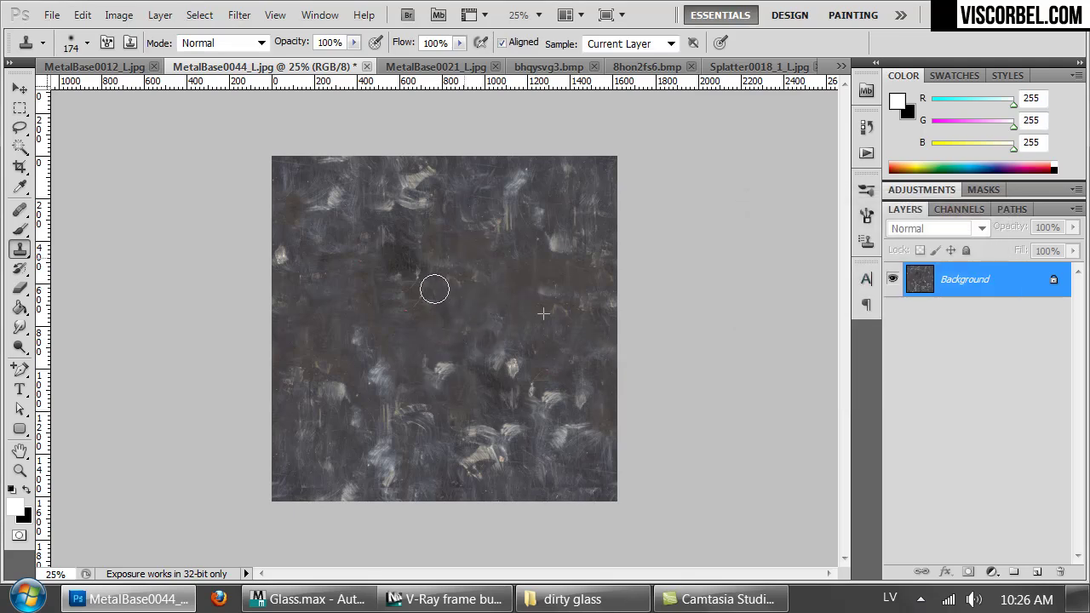
mouse_move(399, 258)
left_mouse_down()
mouse_move(430, 264)
mouse_move(401, 295)
left_mouse_up()
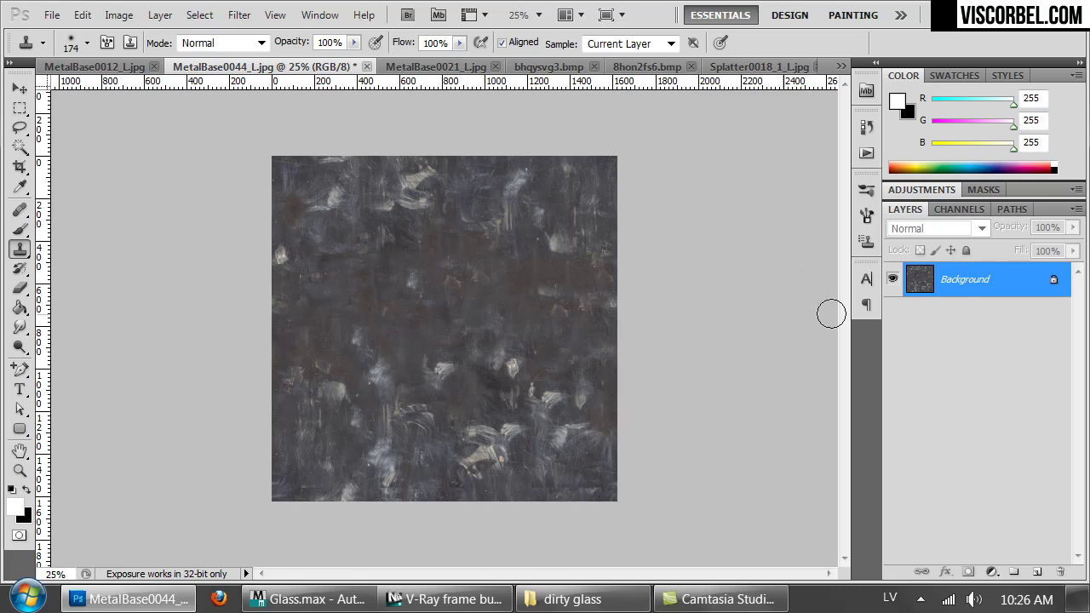
Step: Reapply the offset and duplicate the texture onto a new Layer 1
key("ctrl+f")
key("ctrl+f")
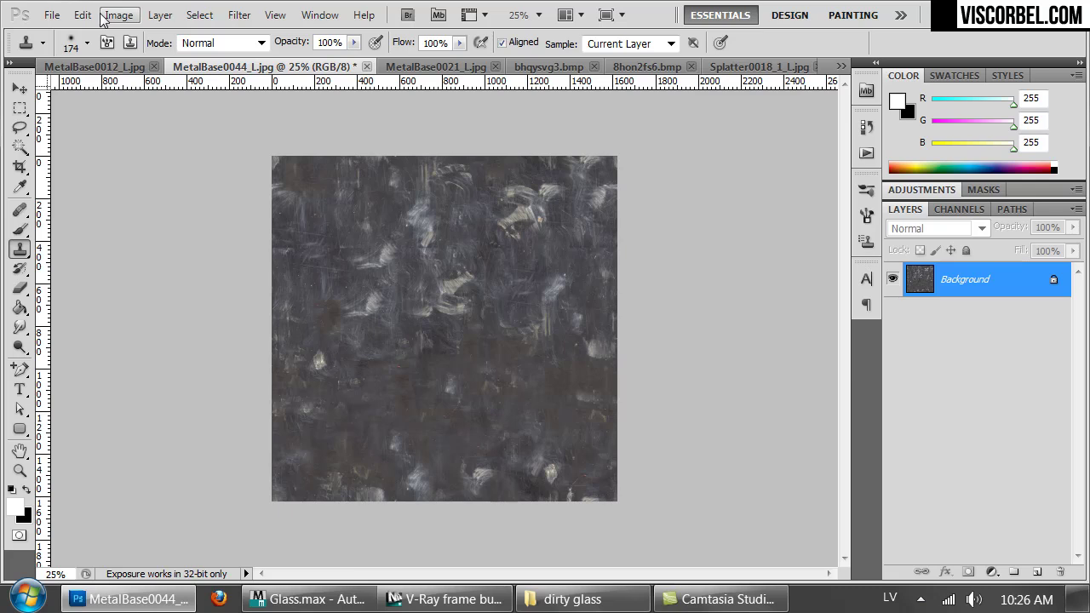
key("ctrl+j")
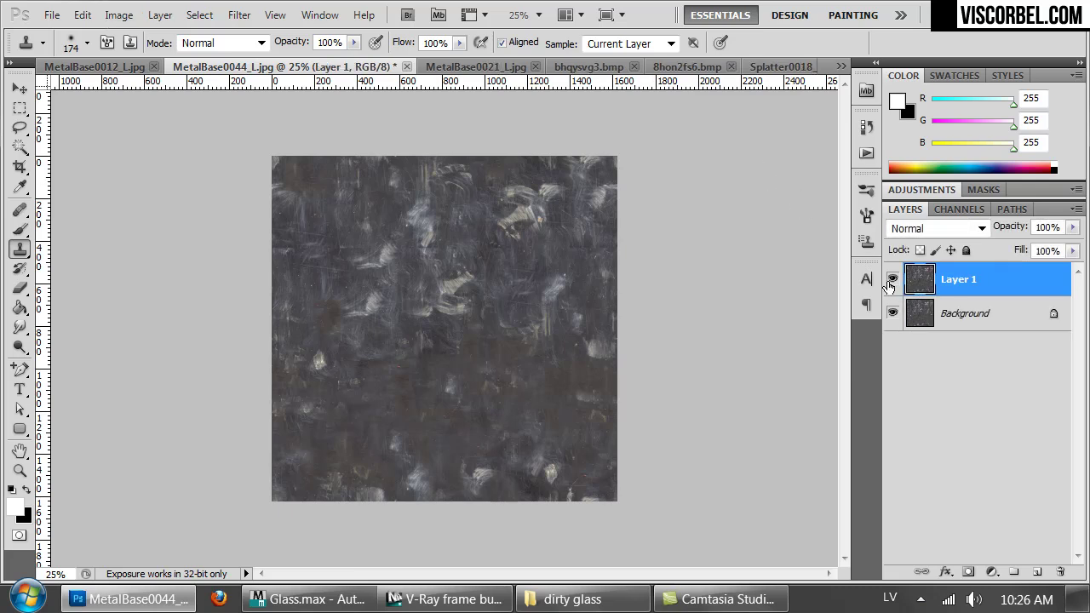
left_click(918, 331)
left_click(945, 279)
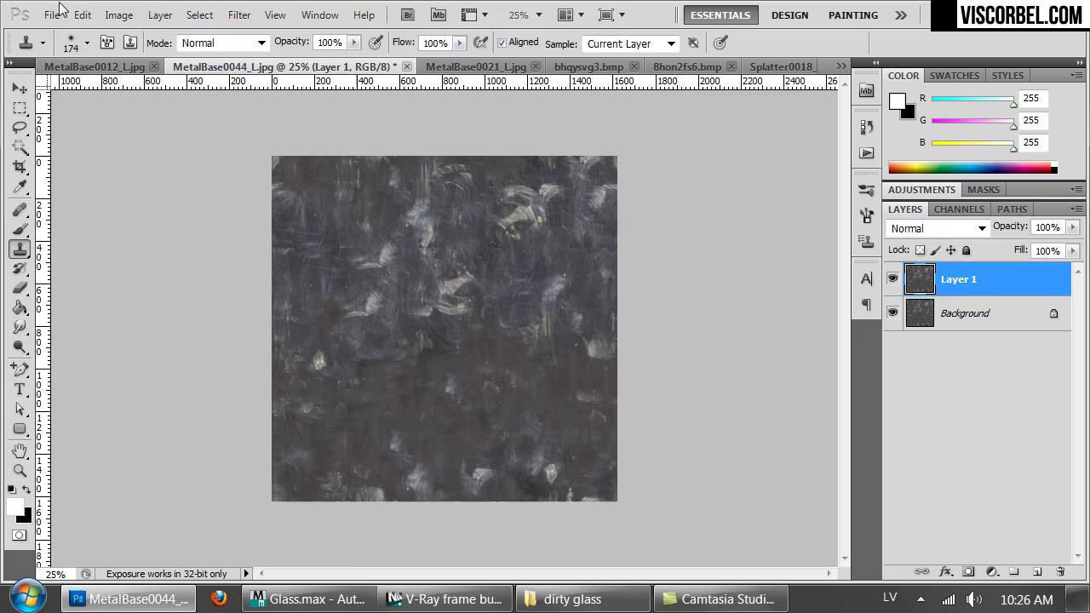
Step: Desaturate Layer 1 completely with Hue/Saturation
left_click(119, 15)
mouse_move(191, 64)
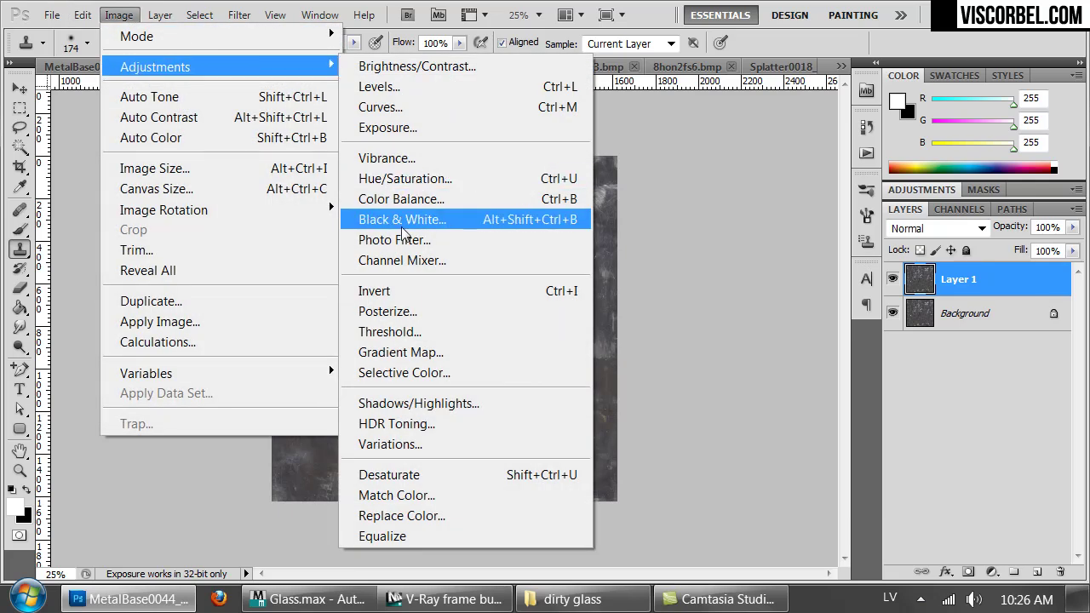
left_click(394, 179)
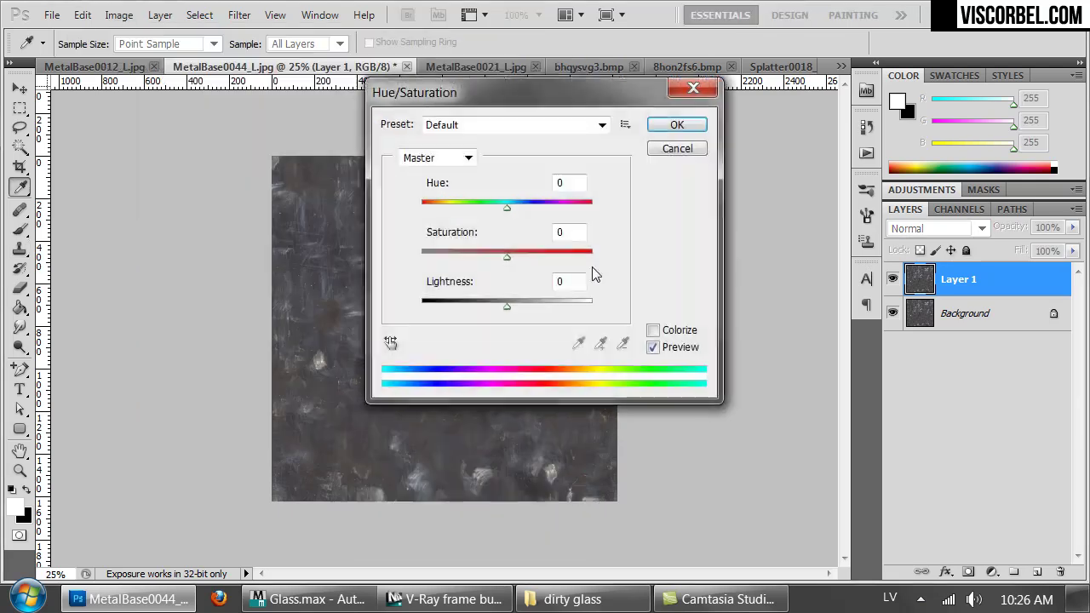
left_click_drag(507, 256, 407, 237)
left_click(677, 125)
key("s")
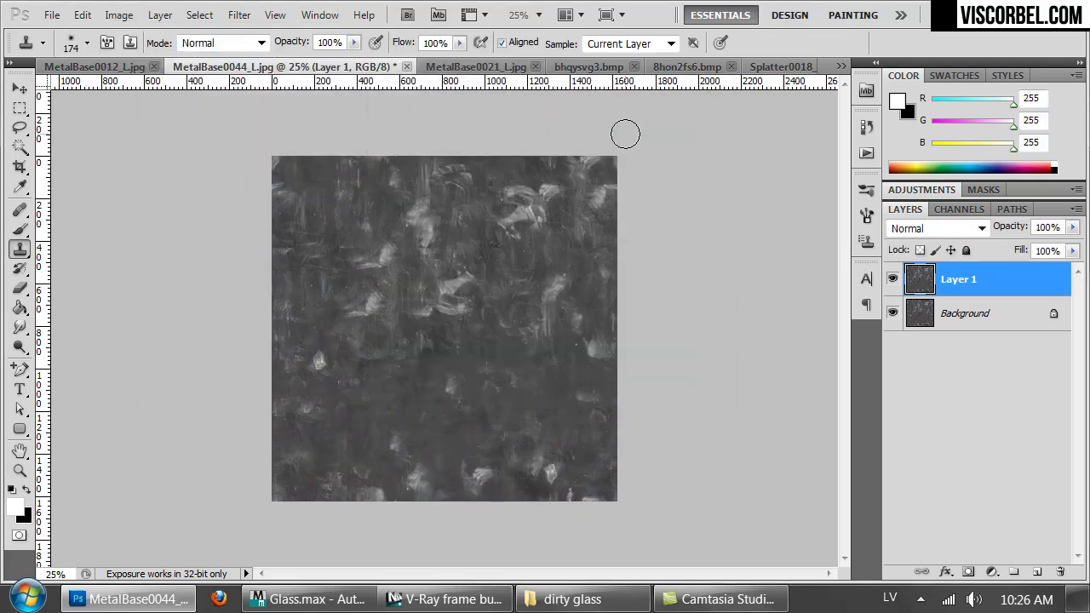
Step: Apply Levels with black input 76 and white input 131, then zoom in and out to check
key("ctrl+l")
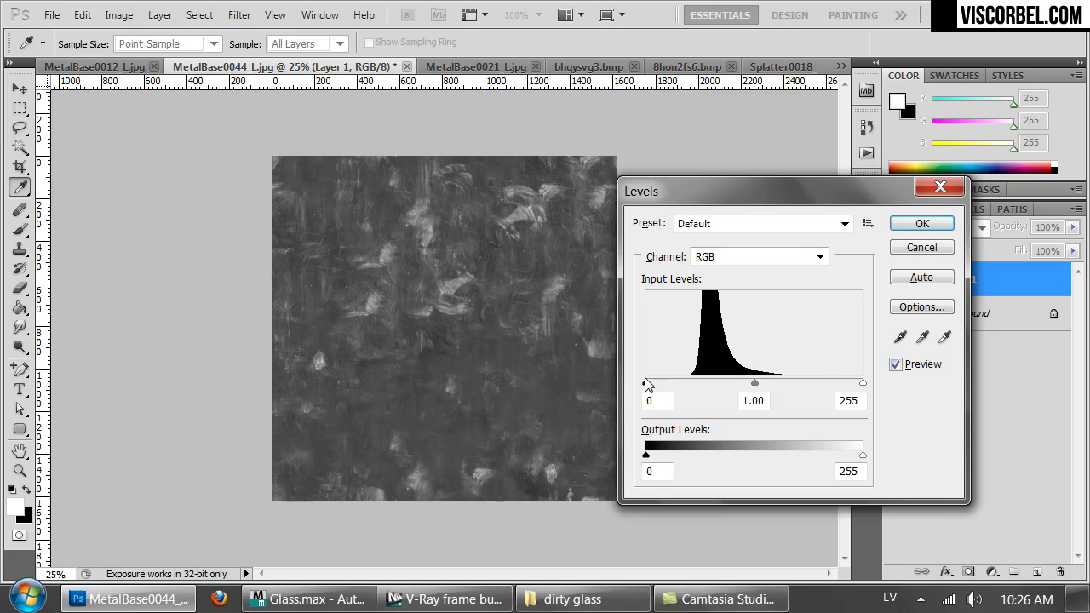
left_click_drag(647, 385, 720, 375)
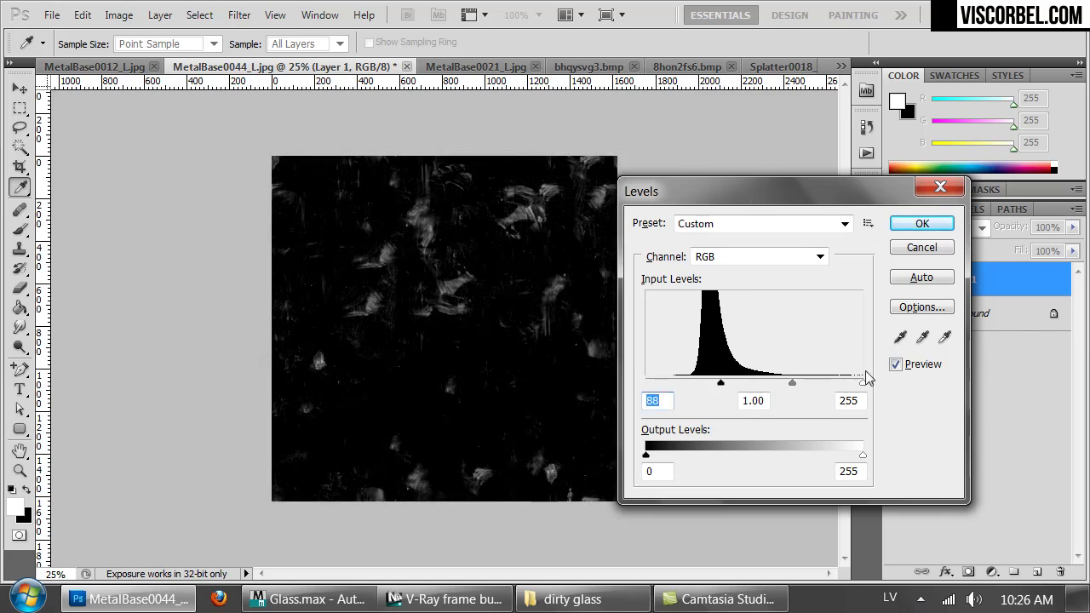
mouse_move(863, 383)
left_mouse_down()
mouse_move(694, 392)
mouse_move(712, 391)
left_mouse_up()
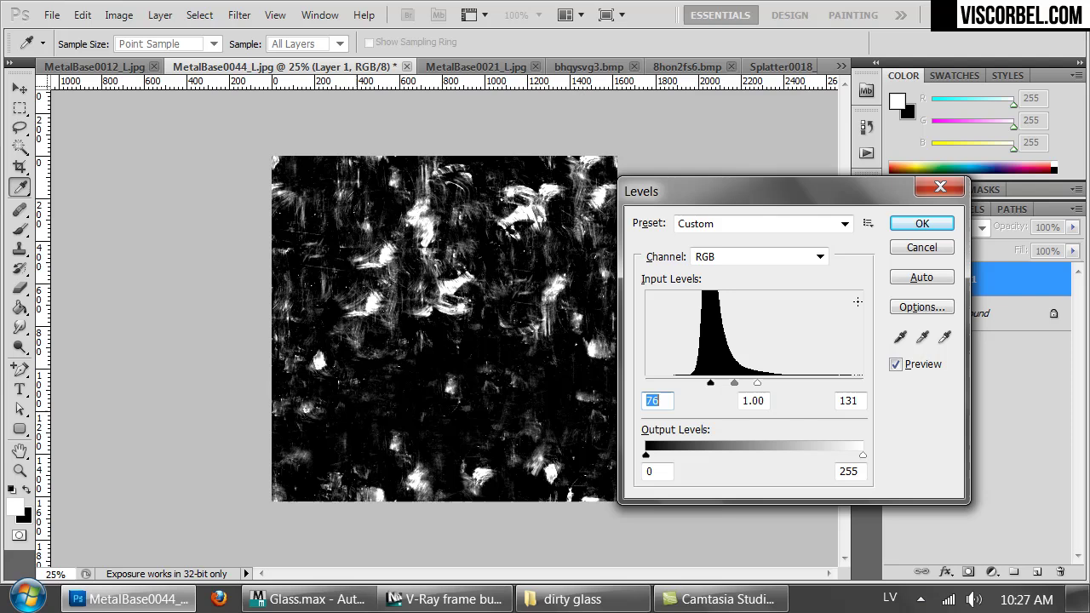
left_click(919, 223)
key("s")
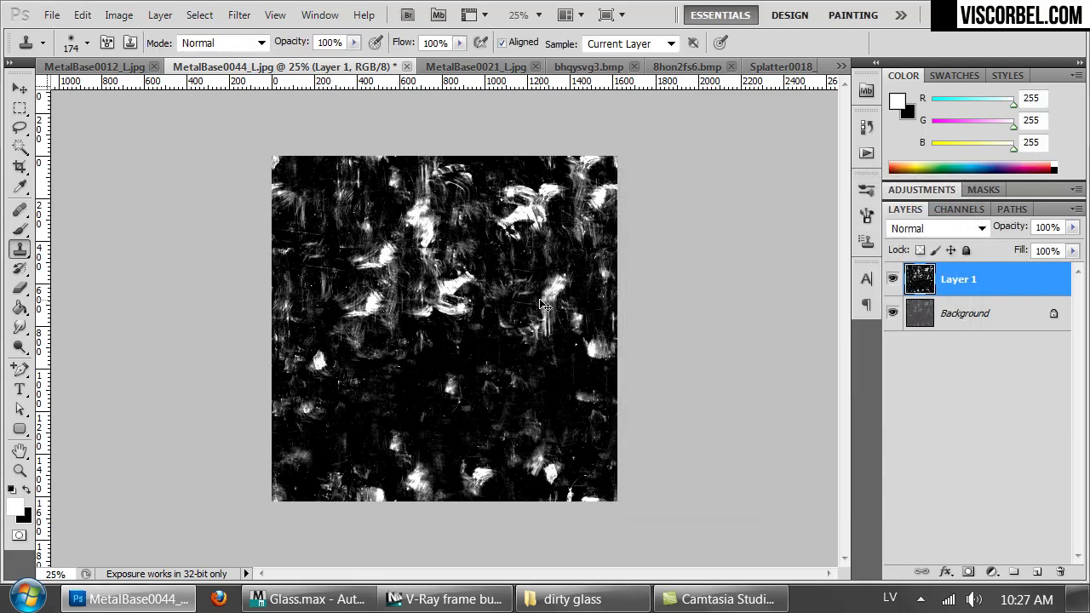
key("ctrl+plus")
key("ctrl+plus")
key("ctrl+plus")
key("ctrl+plus")
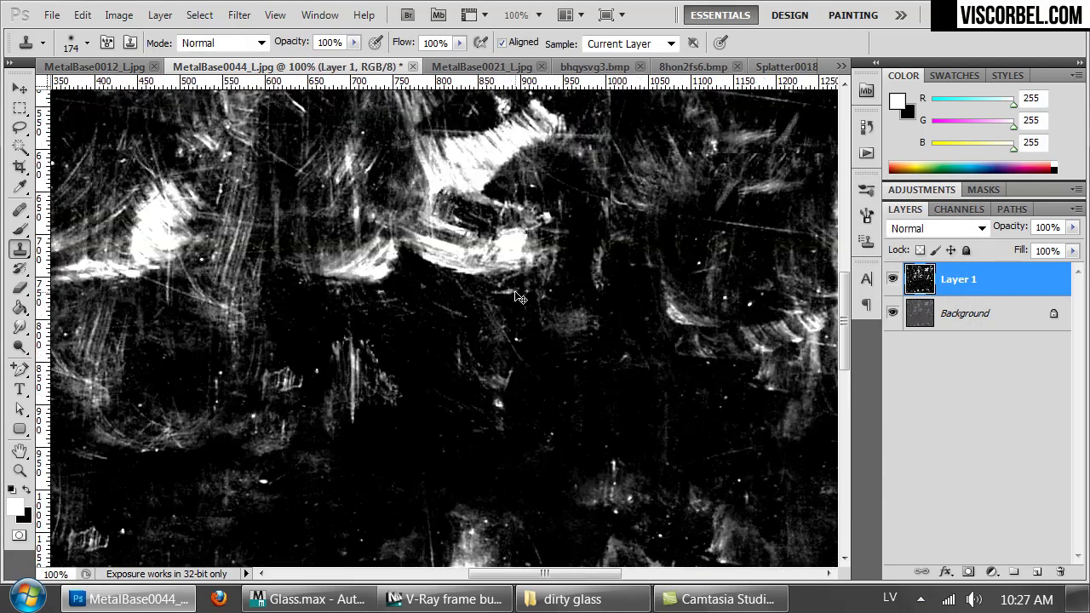
key("ctrl+minus")
key("ctrl+minus")
key("ctrl+minus")
key("ctrl+minus")
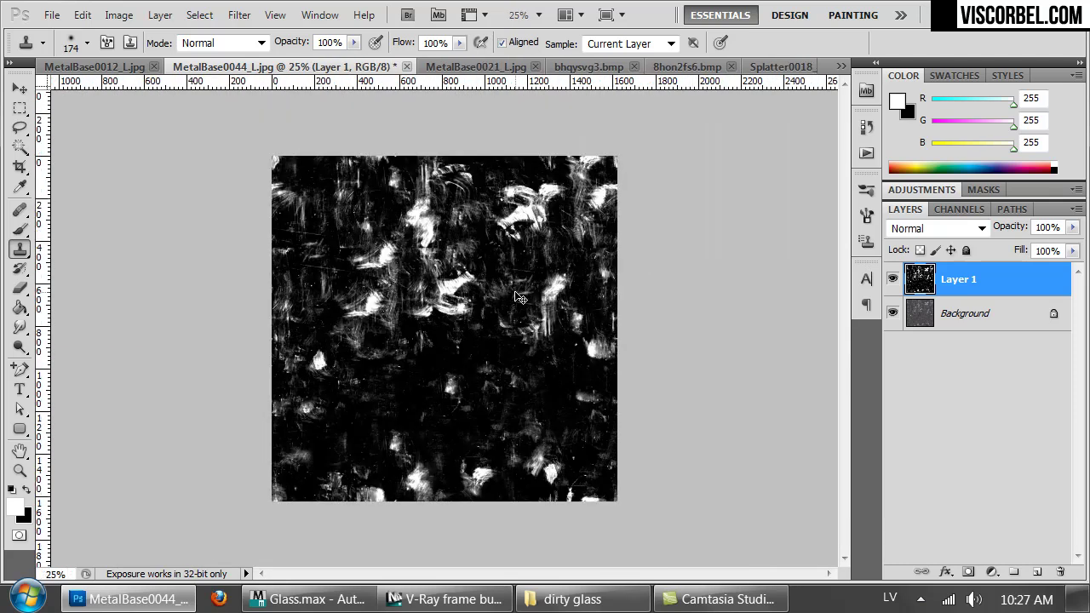
Step: On MetalBase0012_L.jpg, apply Levels with black input 74 and white input 149
left_click(84, 67)
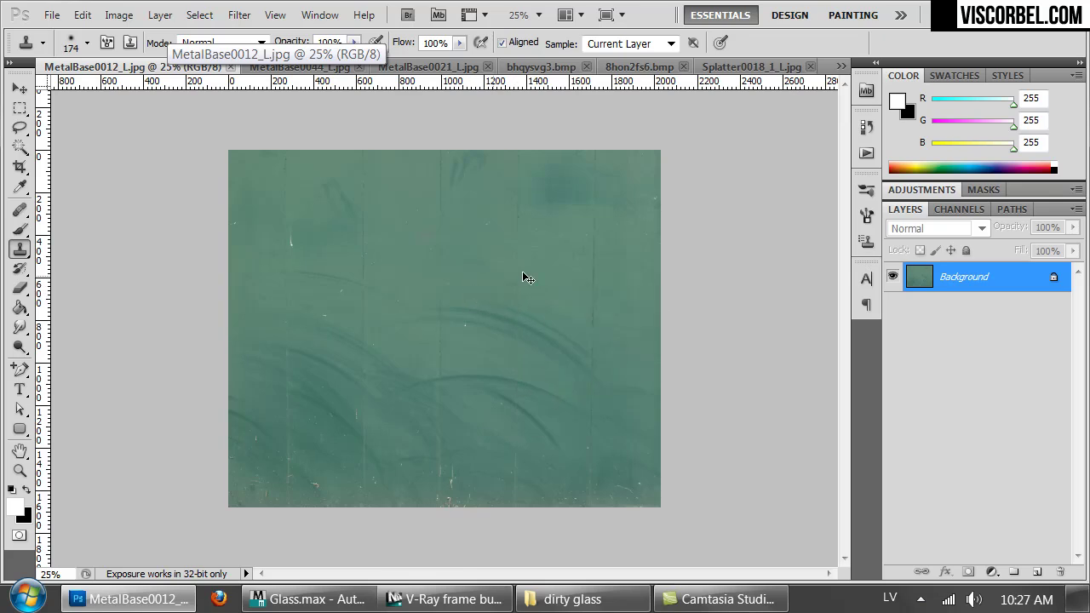
key("ctrl+l")
left_click_drag(646, 384, 682, 385)
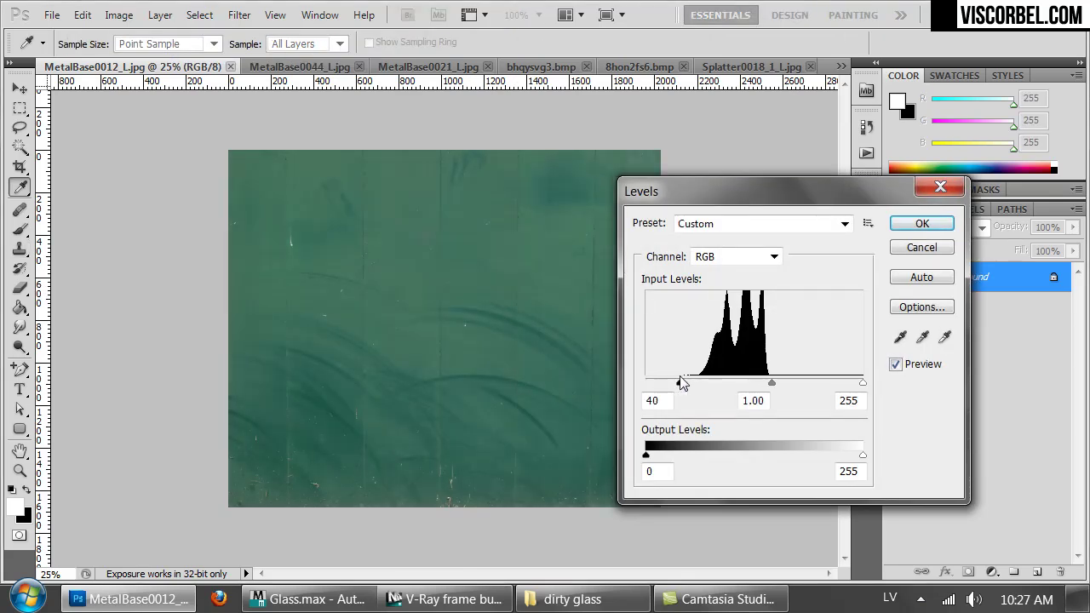
left_click_drag(863, 383, 773, 388)
left_click_drag(681, 384, 710, 388)
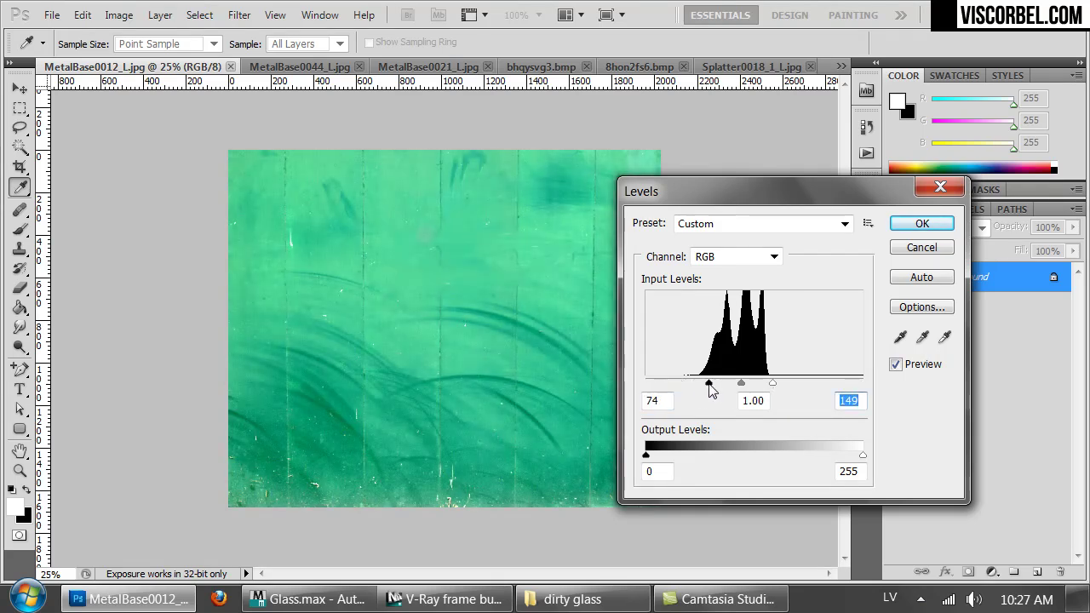
left_click(921, 224)
key("s")
Step: Turn the texture grey with Hue/Saturation at Saturation -100
key("ctrl+u")
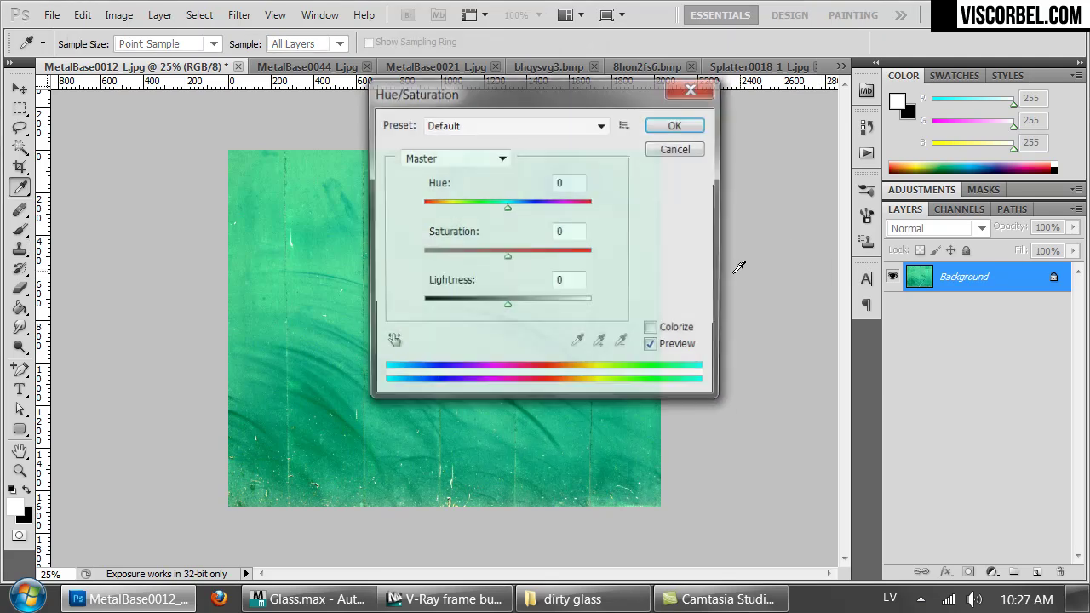
left_click_drag(507, 256, 408, 238)
left_click(675, 125)
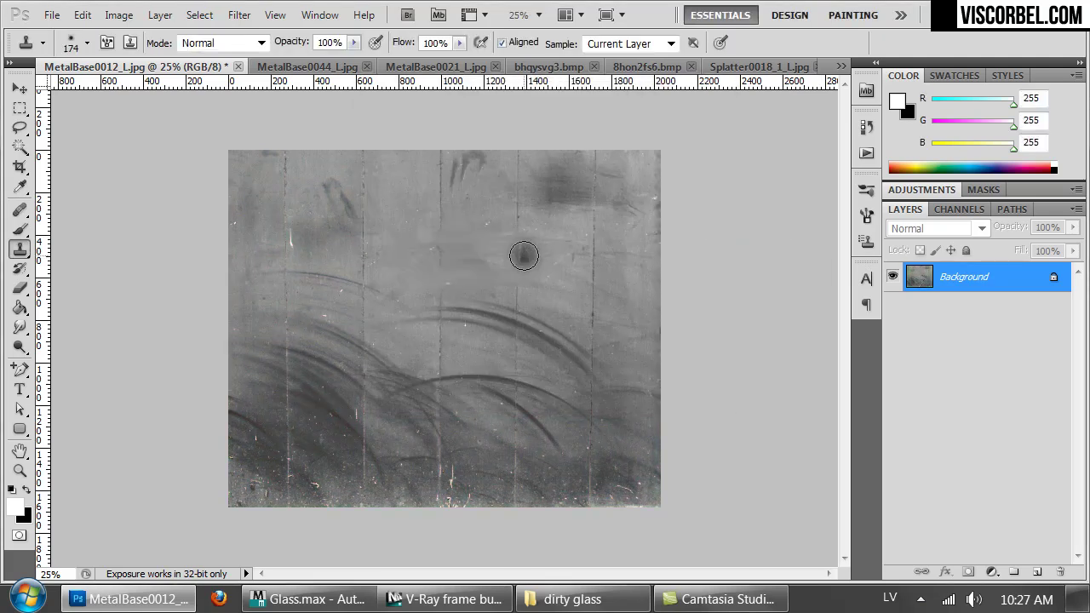
Step: Clone away the dark streaks across the middle and along the bottom edge
left_click_drag(524, 256, 511, 286)
mouse_move(440, 344)
left_mouse_down()
mouse_move(463, 352)
mouse_move(426, 352)
mouse_move(438, 334)
left_mouse_up()
left_click(477, 347, "alt")
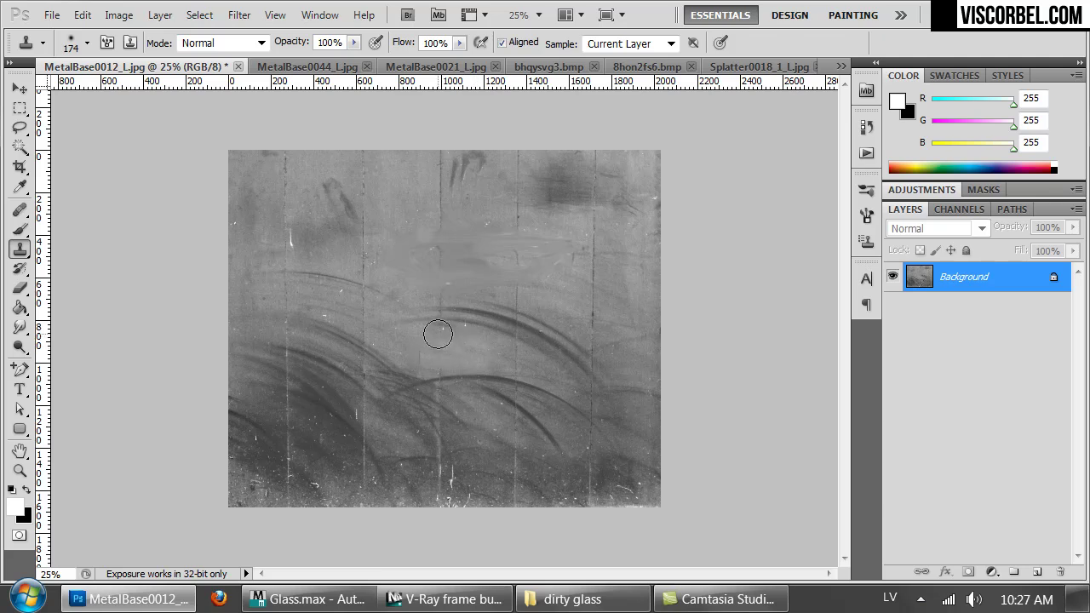
left_click_drag(513, 347, 508, 364)
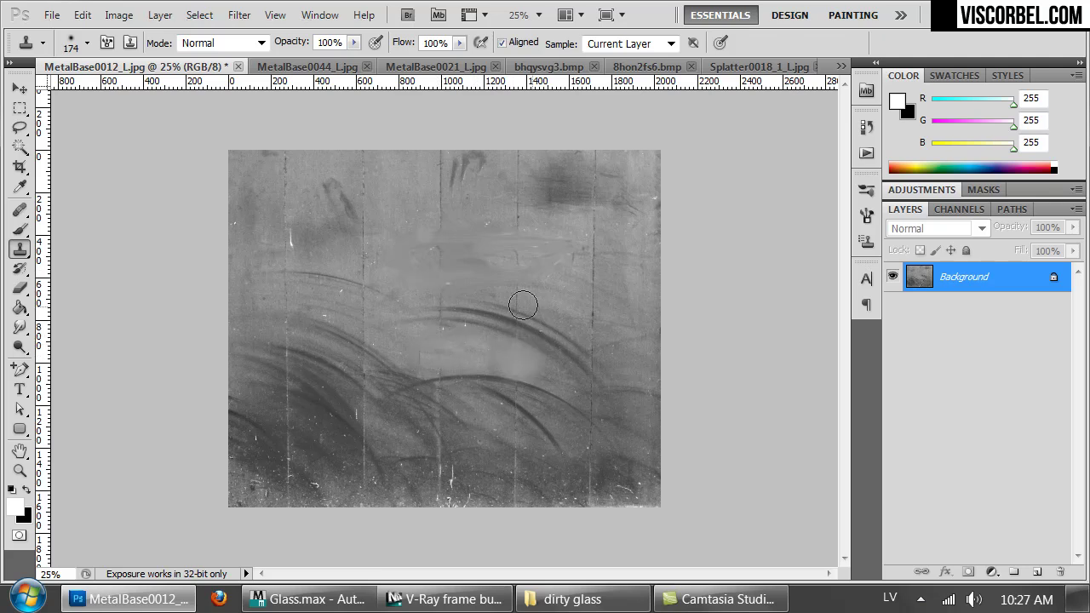
left_click_drag(523, 305, 410, 248)
left_click(389, 341, "alt")
left_click_drag(362, 312, 379, 317)
left_click(397, 253, "alt")
mouse_move(350, 249)
left_mouse_down()
mouse_move(382, 273)
mouse_move(344, 267)
left_mouse_up()
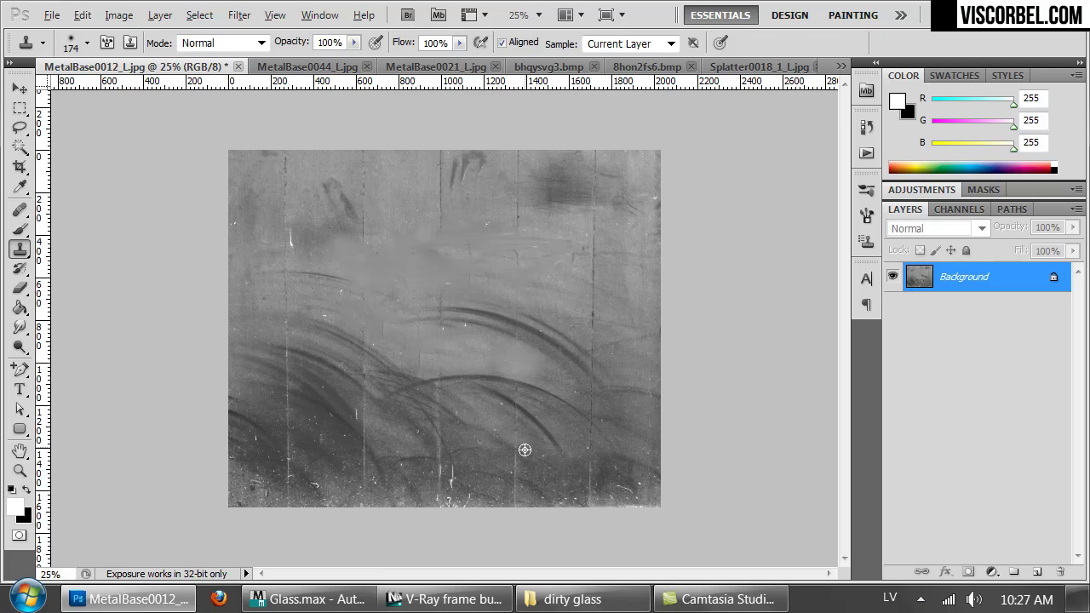
left_click(535, 476, "alt")
mouse_move(550, 484)
left_mouse_down()
mouse_move(572, 489)
mouse_move(580, 507)
mouse_move(662, 509)
left_mouse_up()
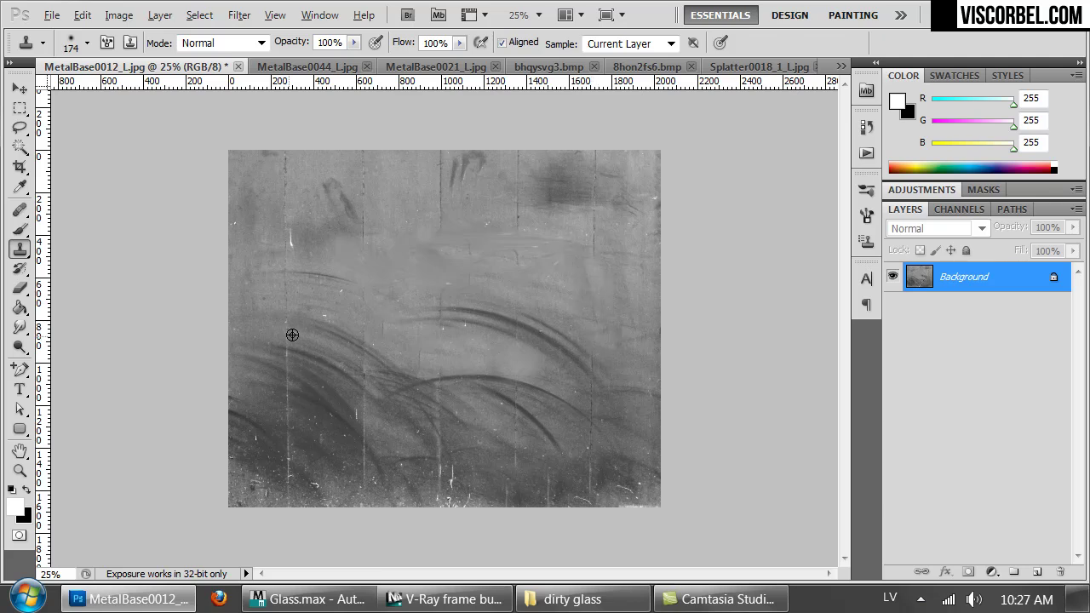
key("alt")
Step: Lasso the fingerprint area in MetalBase0021 and drag it into MetalBase0044 as Layer 2
key("ctrl+Tab")
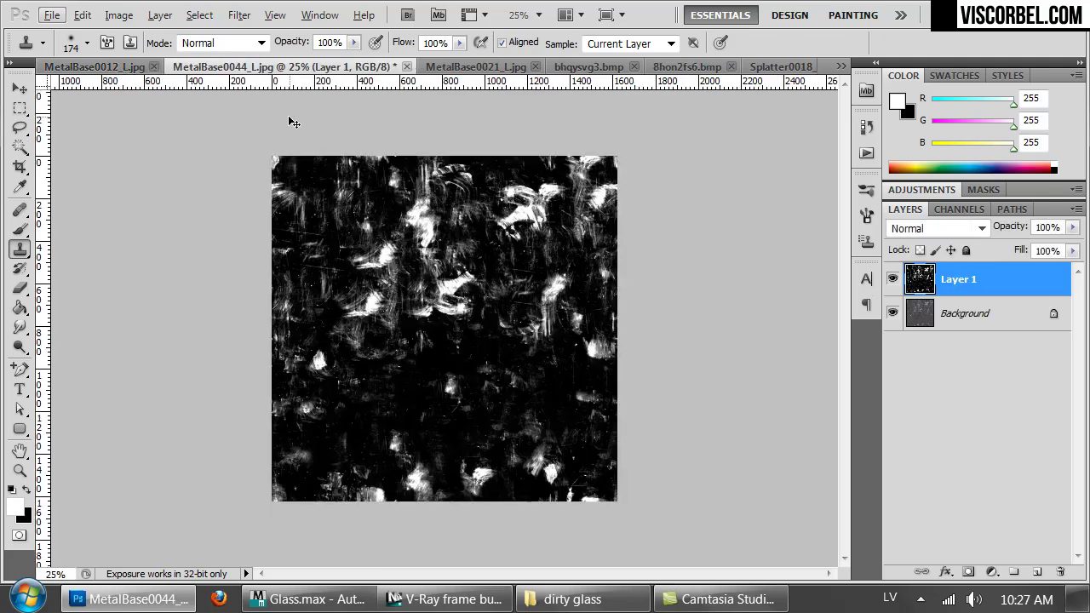
key("ctrl+Tab")
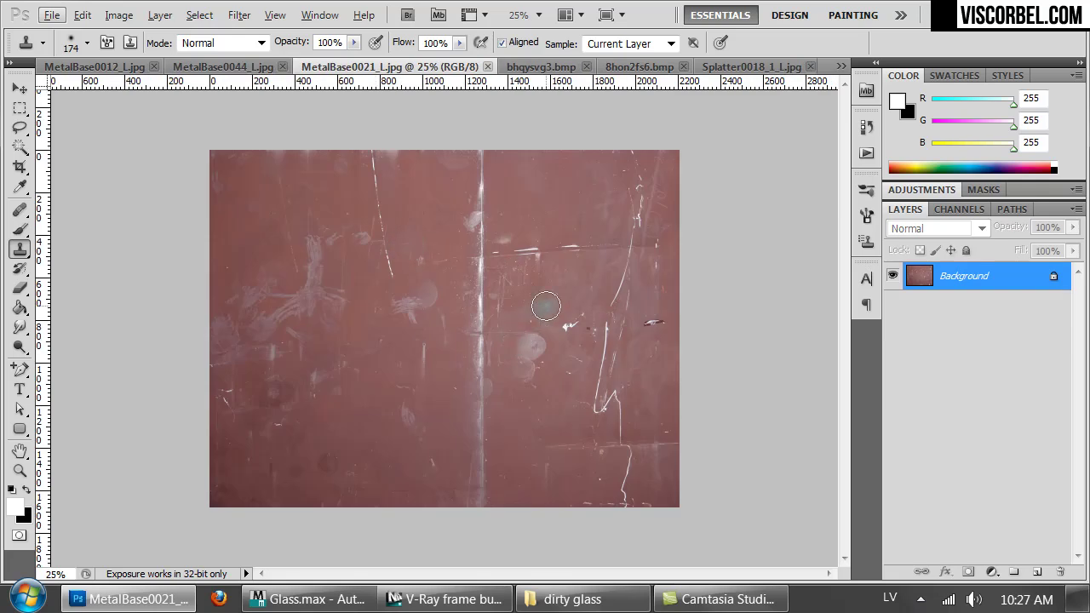
key("l")
key("alt+l")
key("Escape")
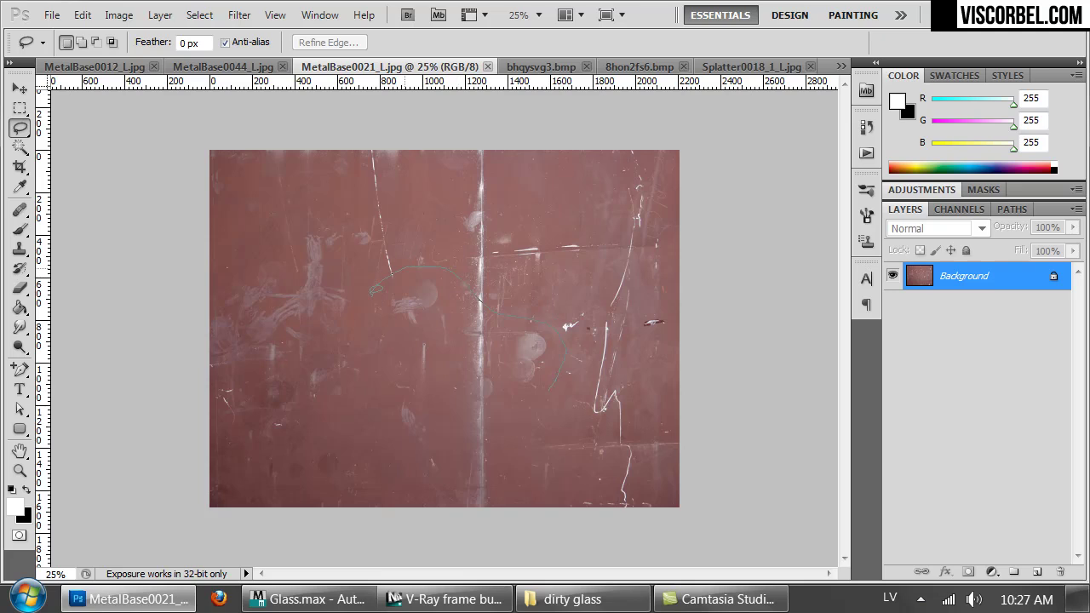
mouse_move(389, 437)
left_mouse_down()
mouse_move(467, 444)
mouse_move(547, 399)
left_mouse_up()
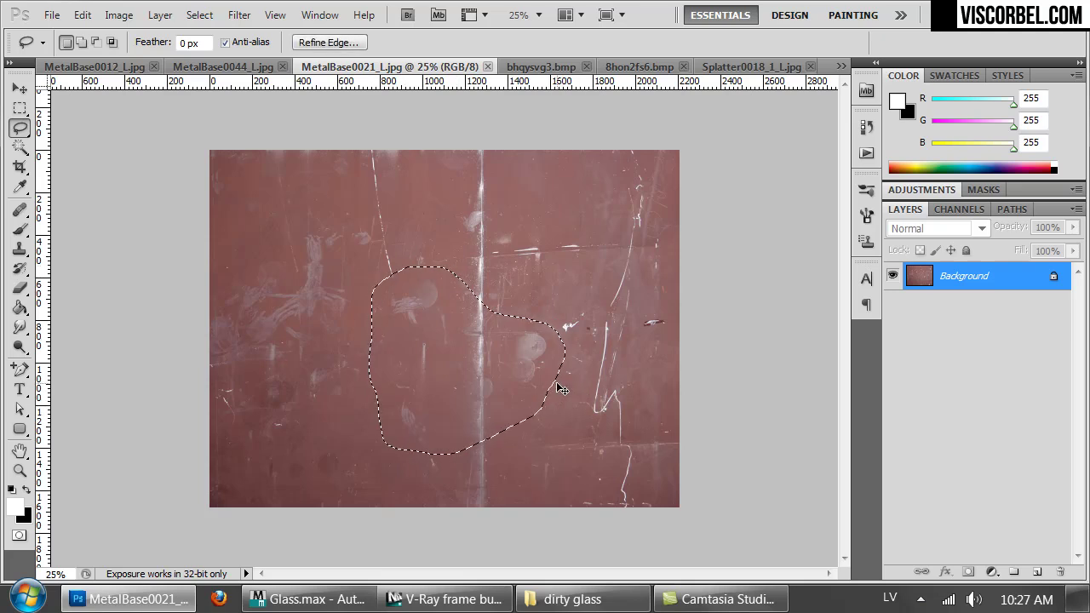
left_click(258, 68)
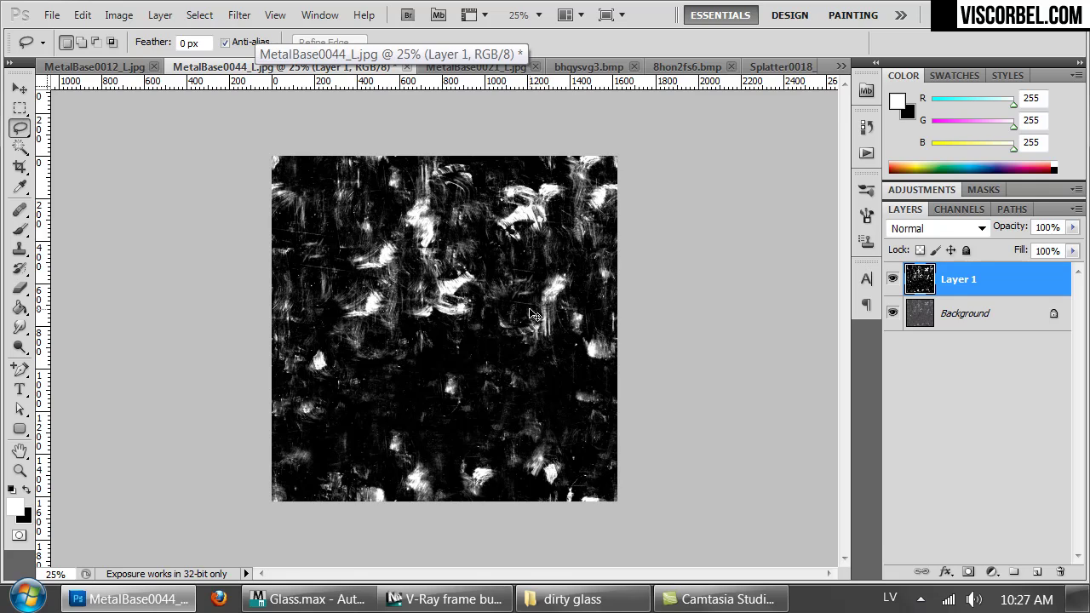
left_click(451, 67)
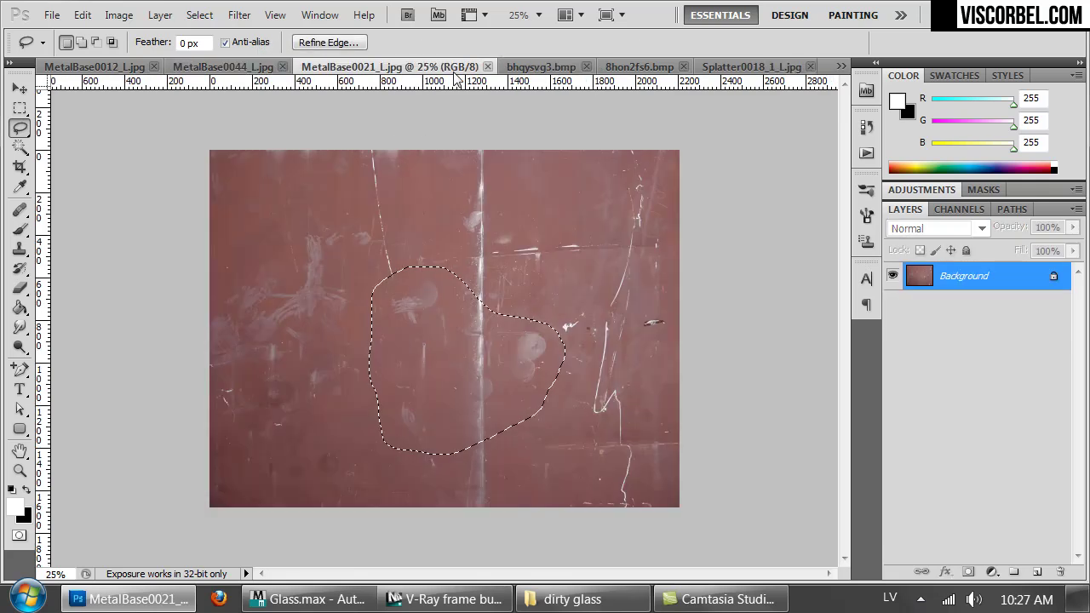
mouse_move(243, 74)
left_mouse_down()
mouse_move(255, 73)
mouse_move(463, 360)
mouse_move(503, 312)
left_mouse_up()
Step: Free Transform the Layer 2 fingerprint patch and rotate it about -63°
key("s")
right_click(504, 298)
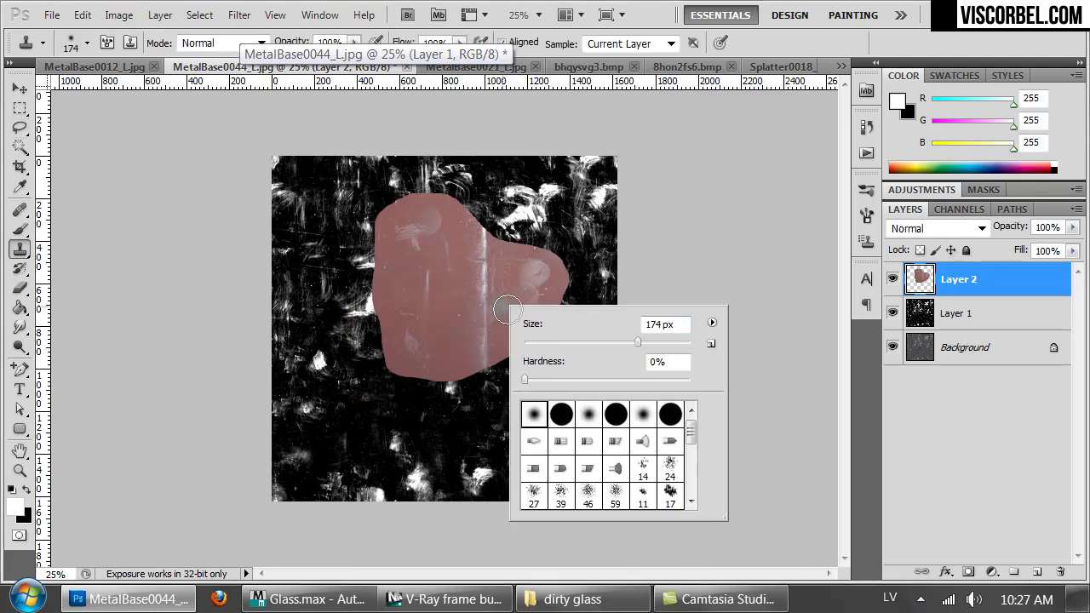
key("m")
right_click(473, 298)
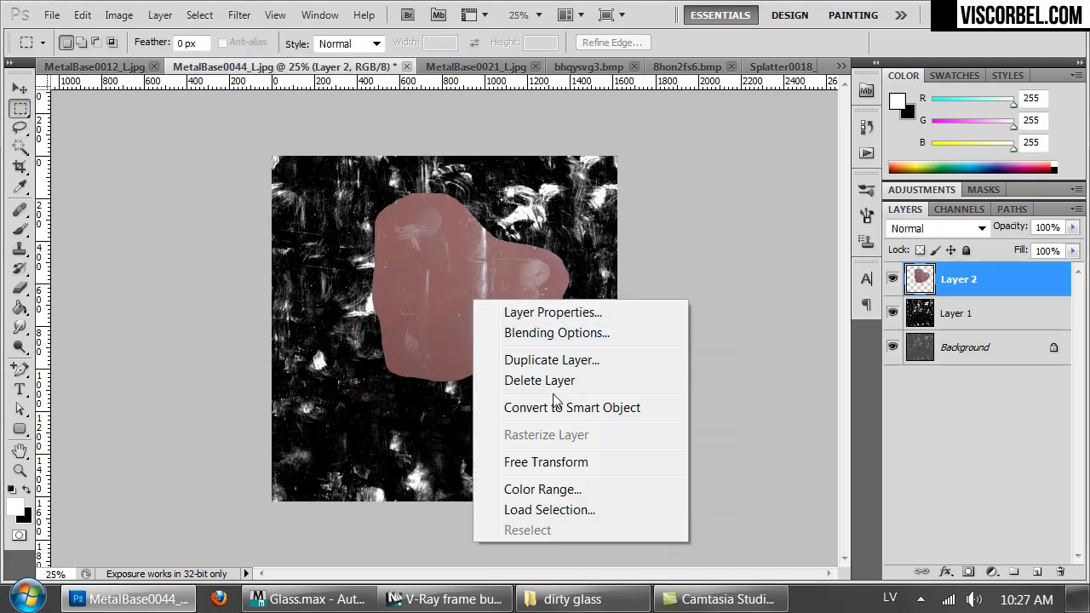
left_click(576, 458)
left_click_drag(587, 401, 618, 265)
key("Return")
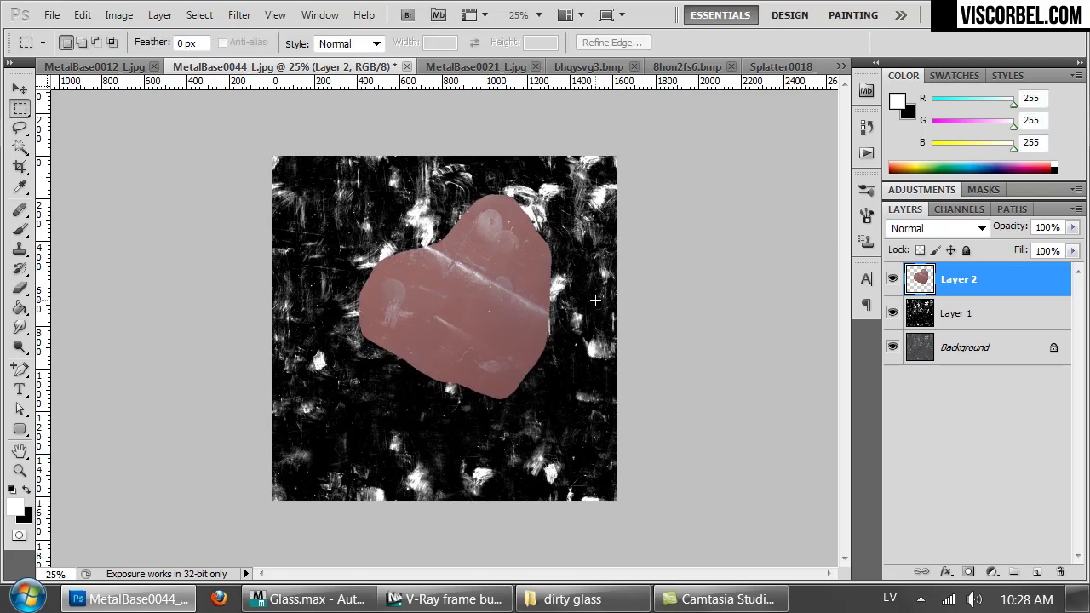
Step: Apply Levels to the Layer 2 patch with white input 149 and black input 79
key("ctrl+l")
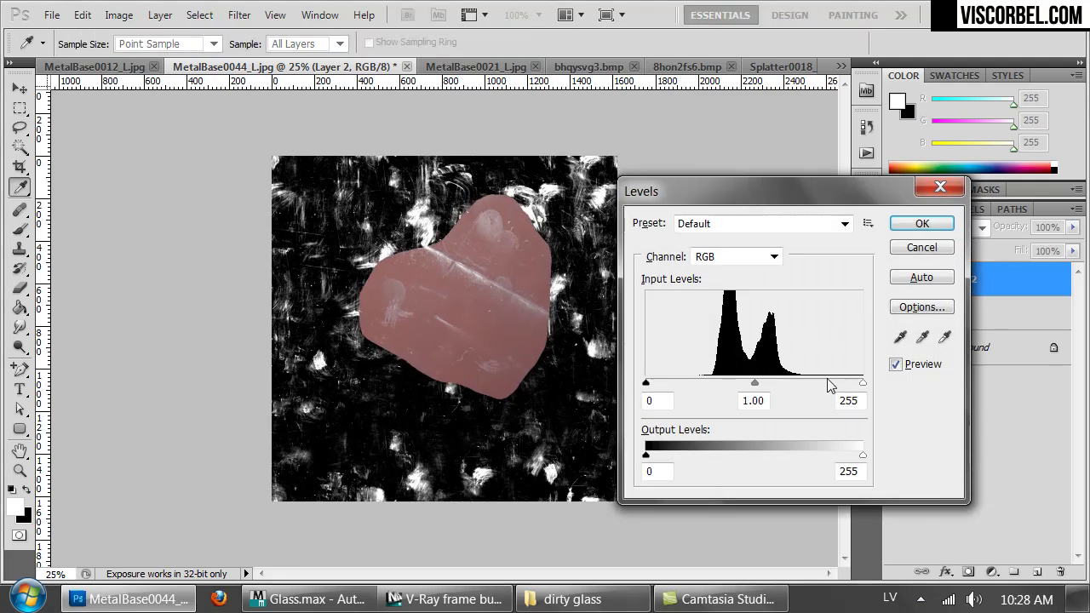
left_click_drag(863, 383, 773, 383)
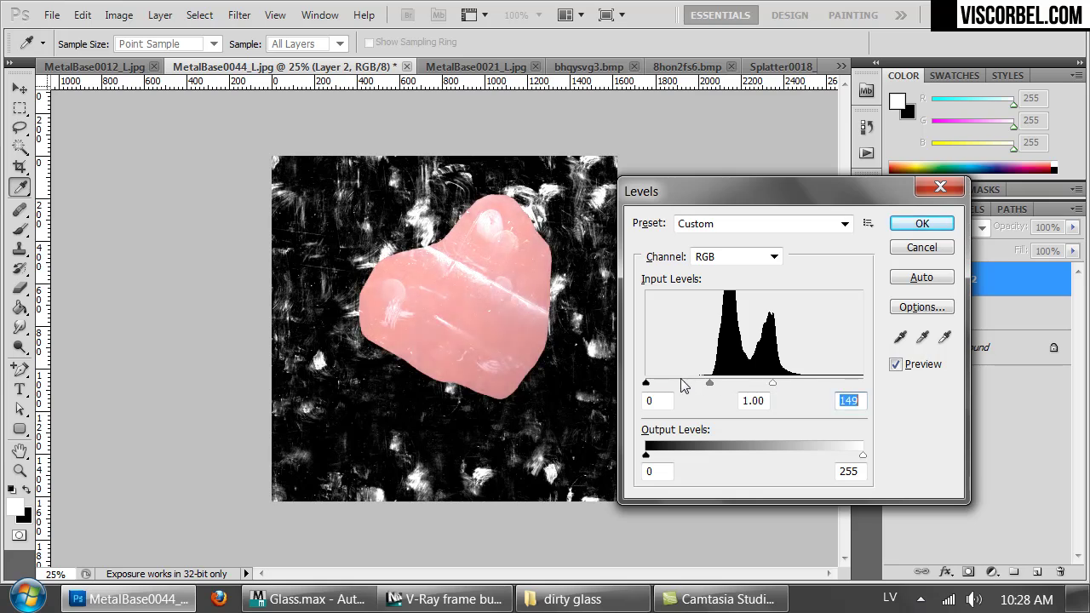
left_click_drag(648, 385, 716, 390)
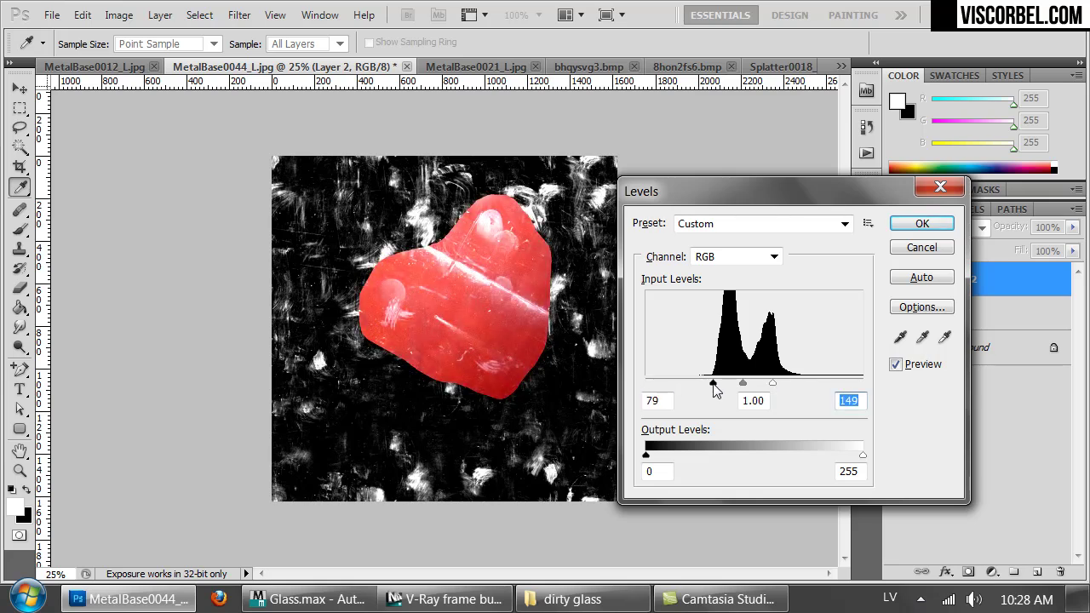
left_click(923, 223)
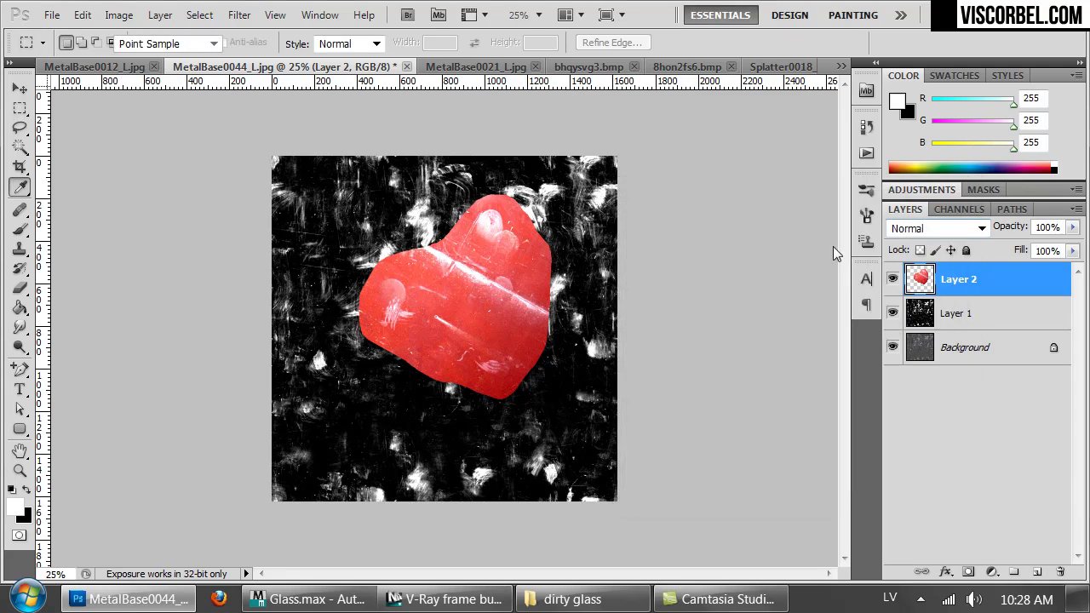
Step: Desaturate the patch to grey with Hue/Saturation at saturation -100
key("ctrl+u")
left_click_drag(507, 255, 422, 256)
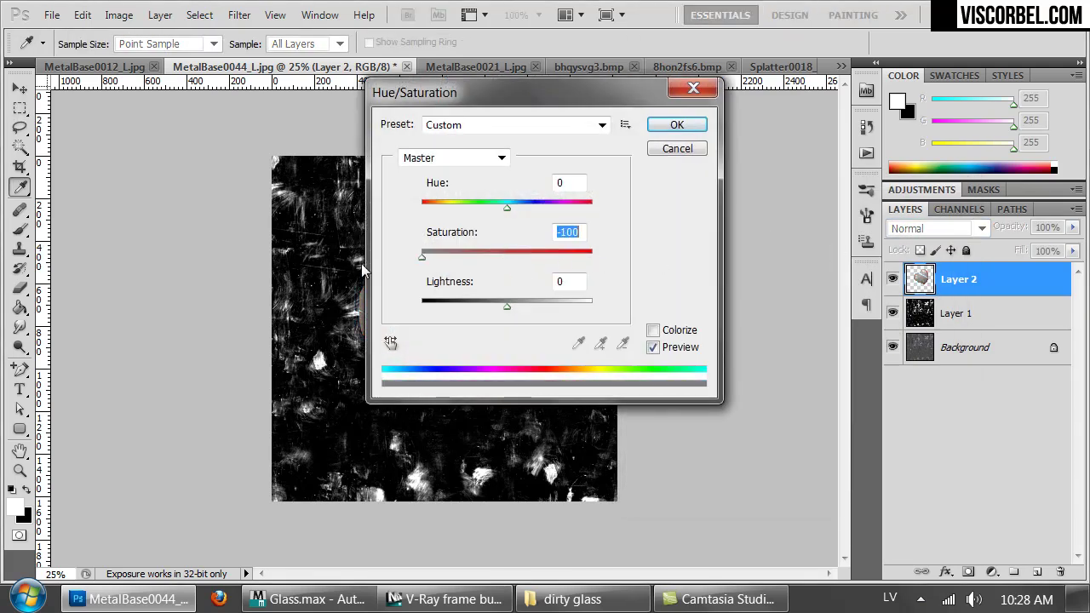
left_click(676, 124)
Step: Darken Layer 2 again with a Levels black input of 157
key("m")
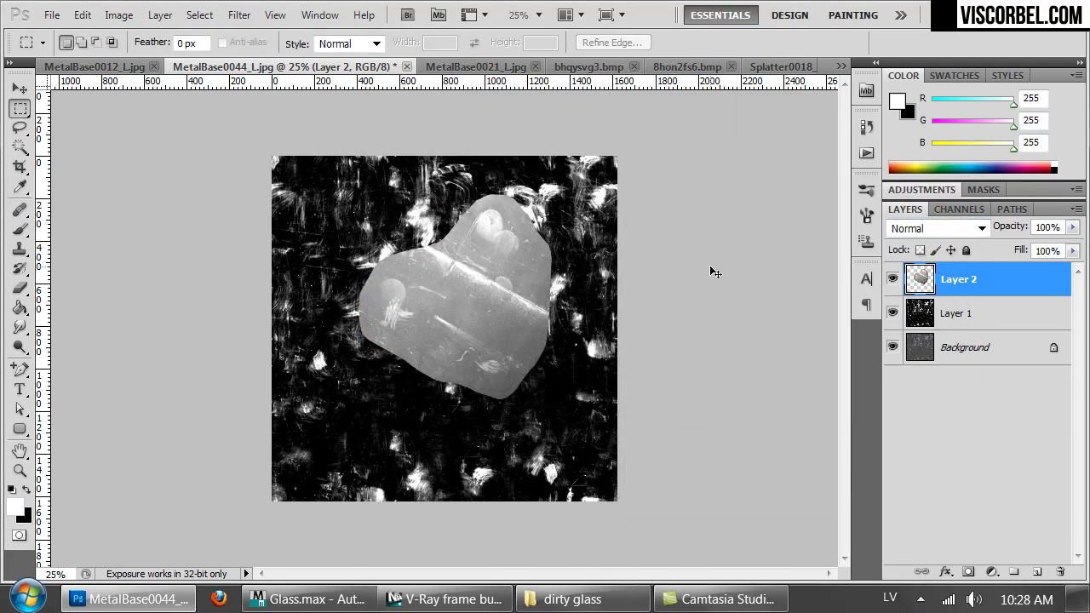
key("ctrl+l")
left_click_drag(646, 383, 781, 384)
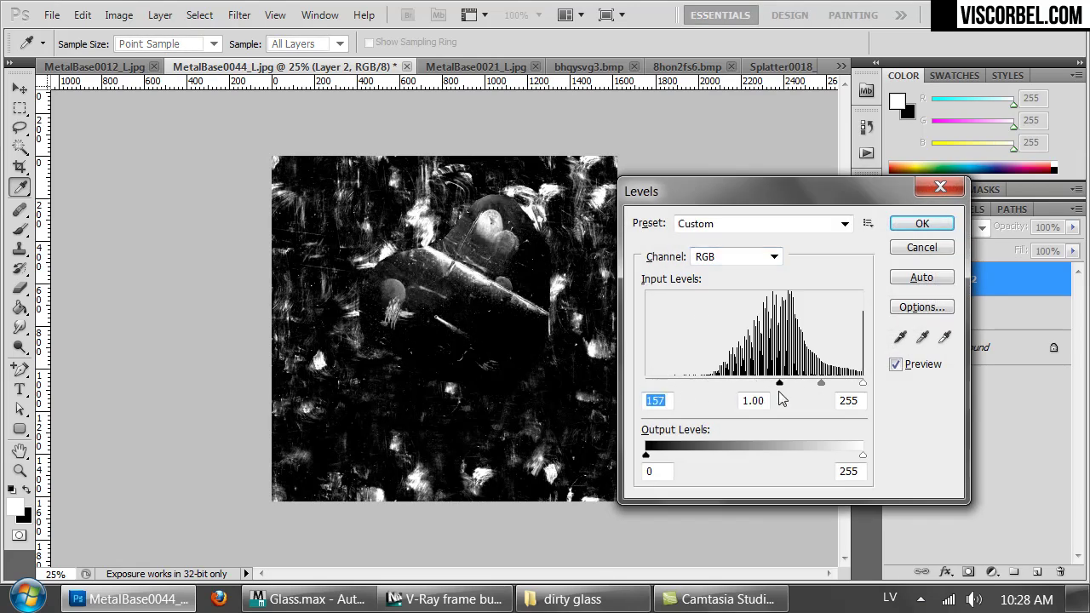
left_click(927, 225)
Step: Set Layer 2 to Lighten blend mode, shift it, and erase its bright glass streak
left_click(937, 228)
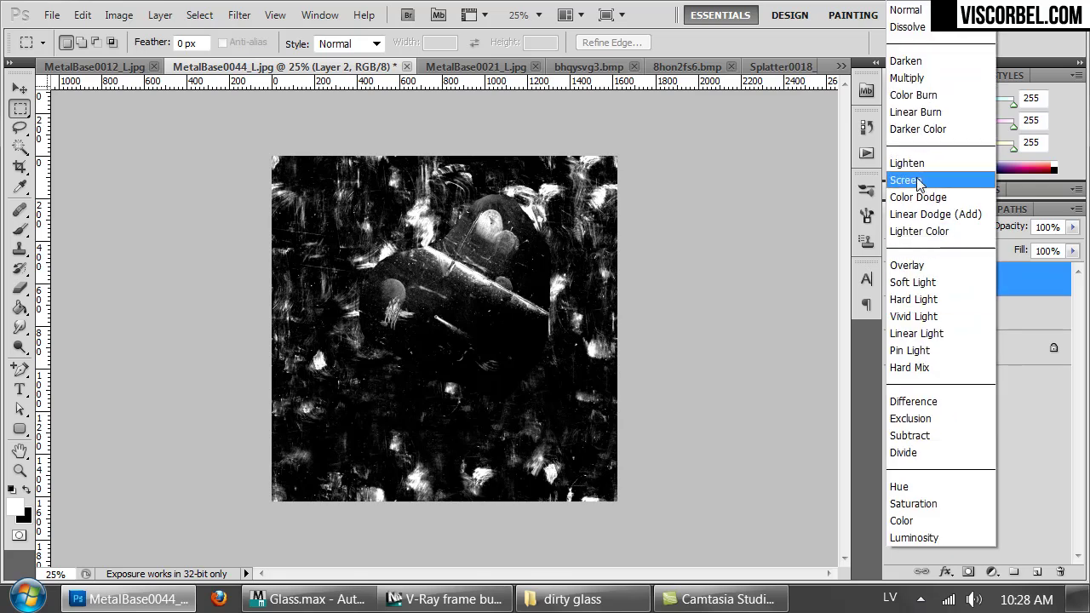
left_click(920, 163)
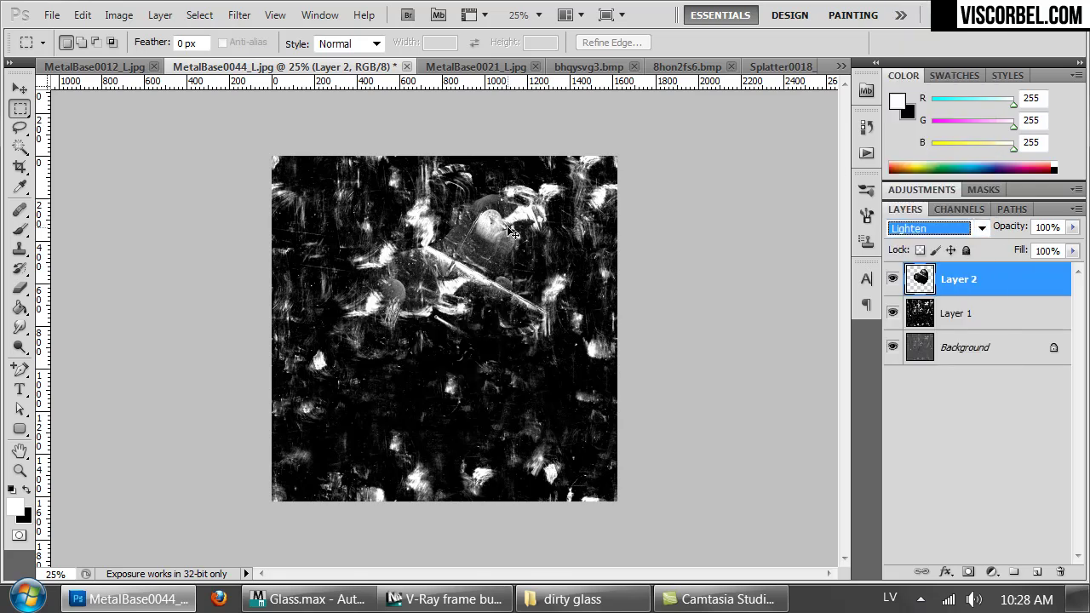
left_click_drag(511, 231, 489, 233, "ctrl")
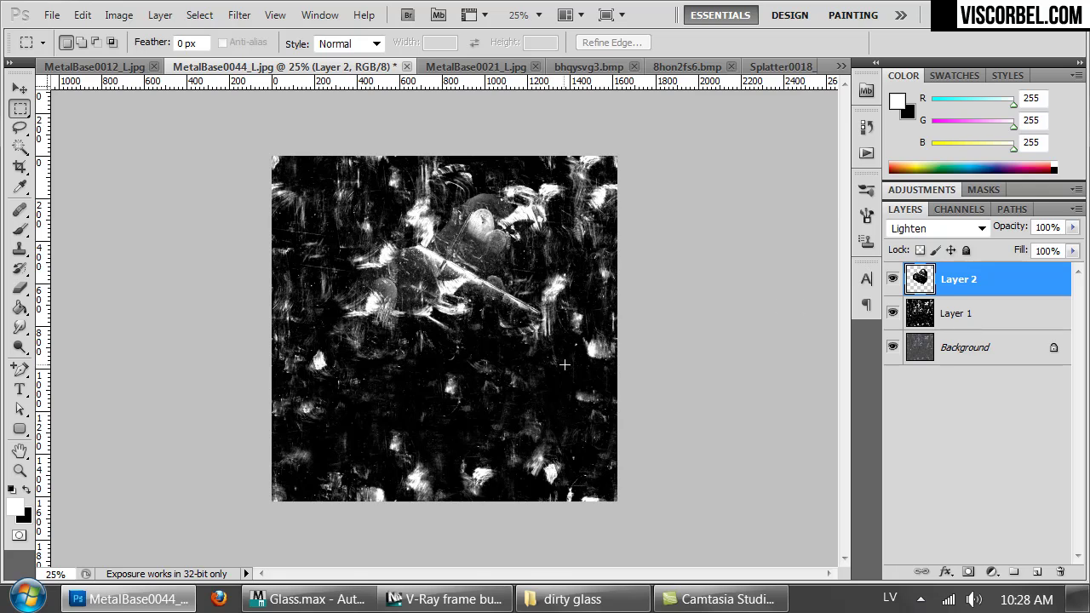
key("e")
mouse_move(531, 312)
left_mouse_down()
mouse_move(412, 251)
mouse_move(398, 216)
mouse_move(444, 180)
mouse_move(432, 219)
mouse_move(431, 185)
mouse_move(541, 167)
mouse_move(645, 190)
left_mouse_up()
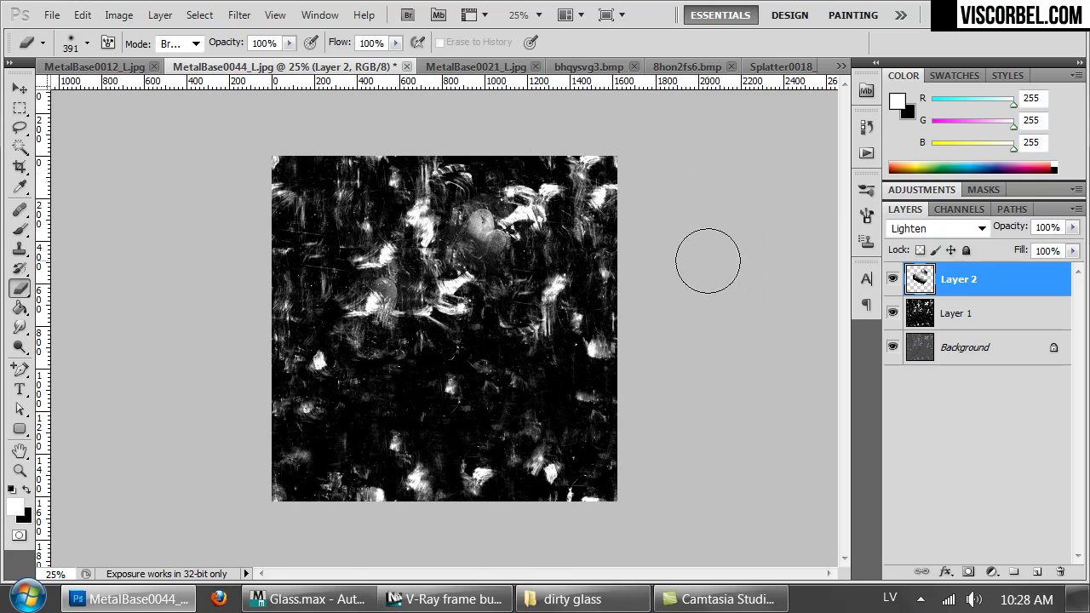
Step: Duplicate Layer 2, then rotate the copy about -44° and move it up-left
key("ctrl+j")
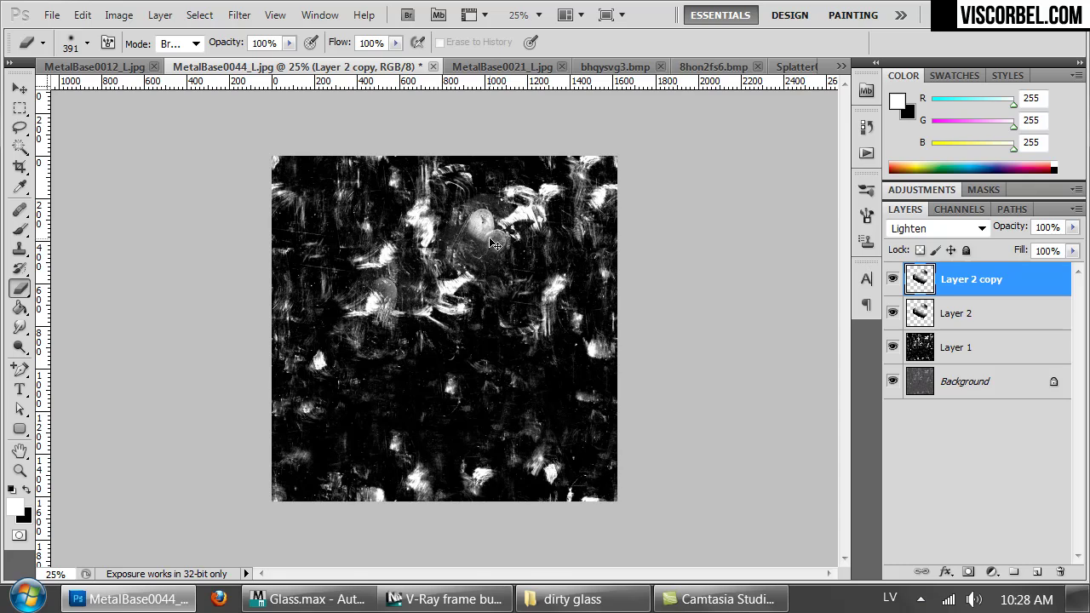
left_click_drag(494, 245, 432, 217, "ctrl")
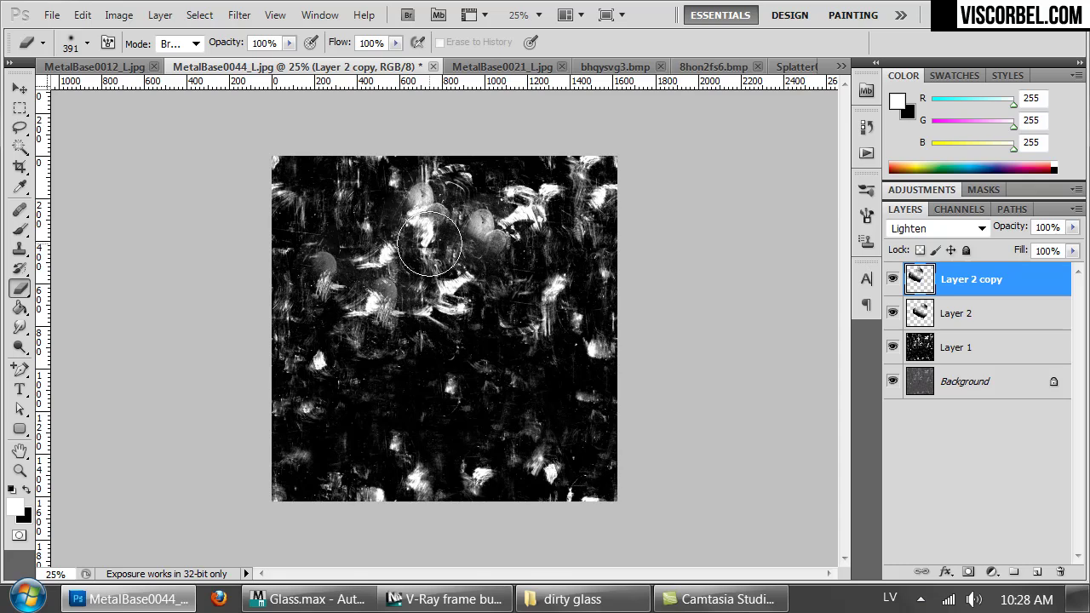
key("m")
right_click(428, 219)
left_click(506, 385)
left_click_drag(626, 430, 628, 183)
left_click_drag(395, 296, 372, 292)
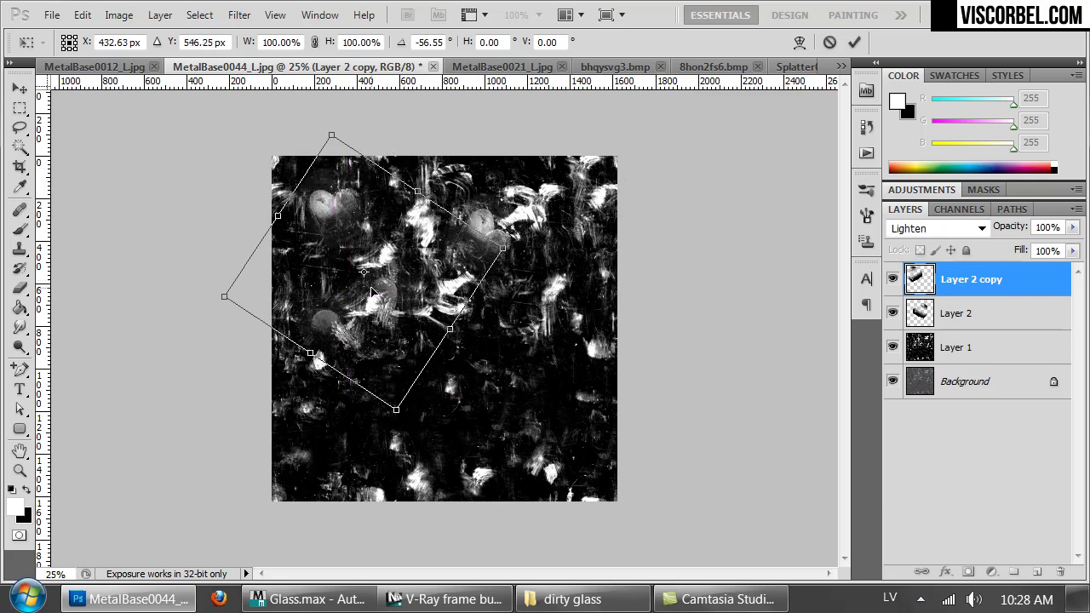
key("Return")
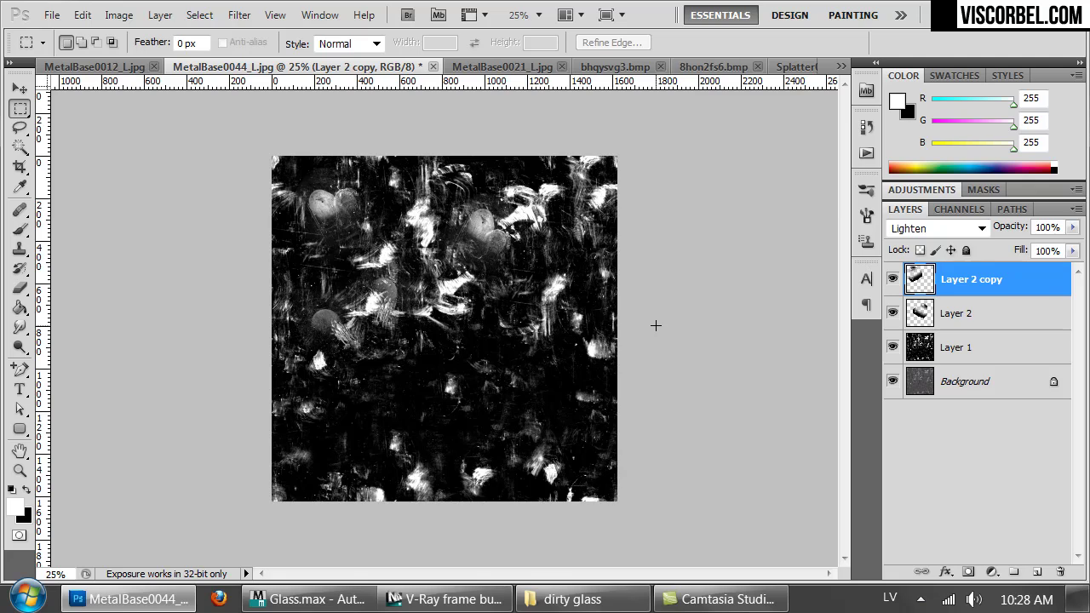
Step: Save the image as JPEG 'smudges' in Vol3\Textures at maximum quality
key("ctrl+shift+s")
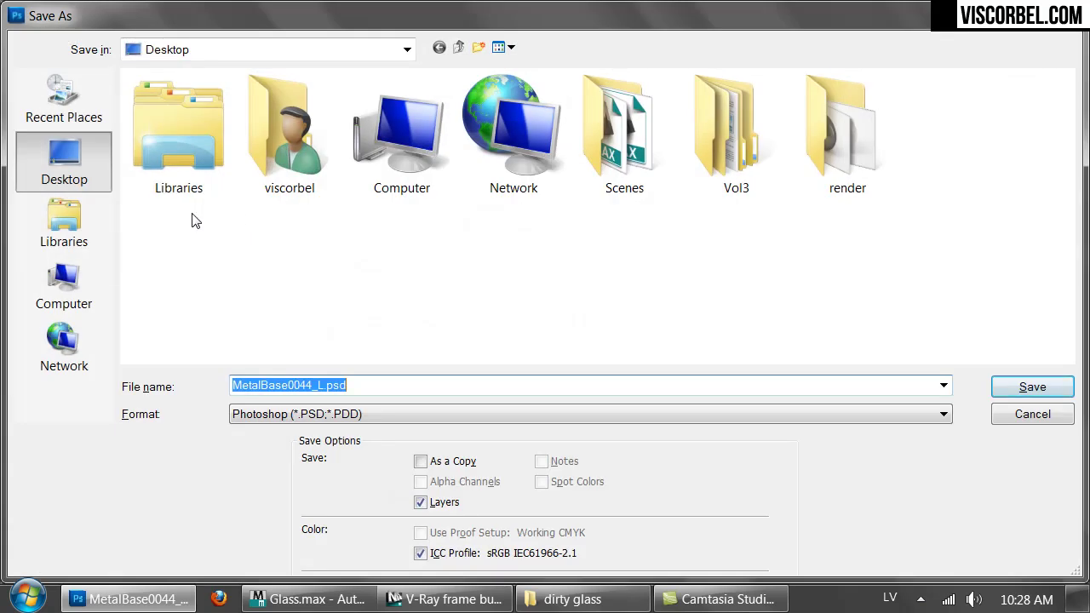
double_click(782, 153)
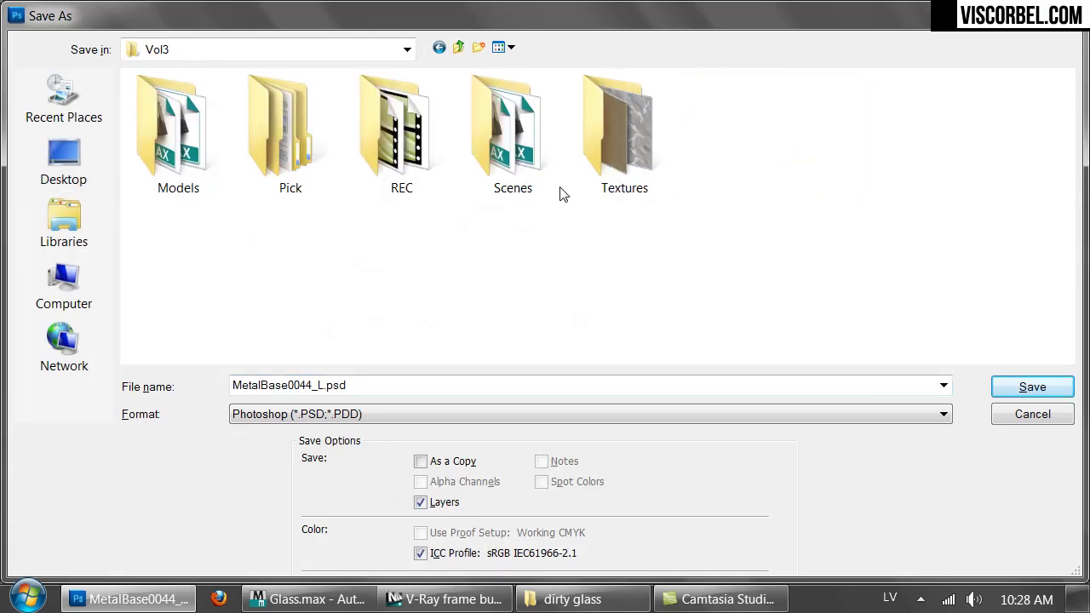
double_click(642, 154)
left_click(358, 385)
left_click(339, 417)
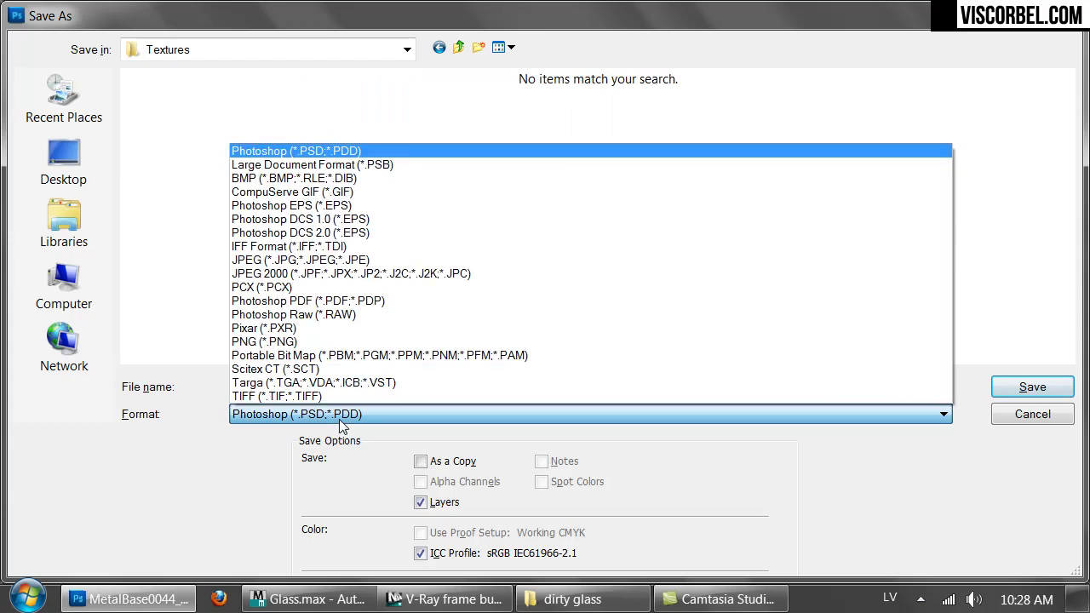
left_click(341, 260)
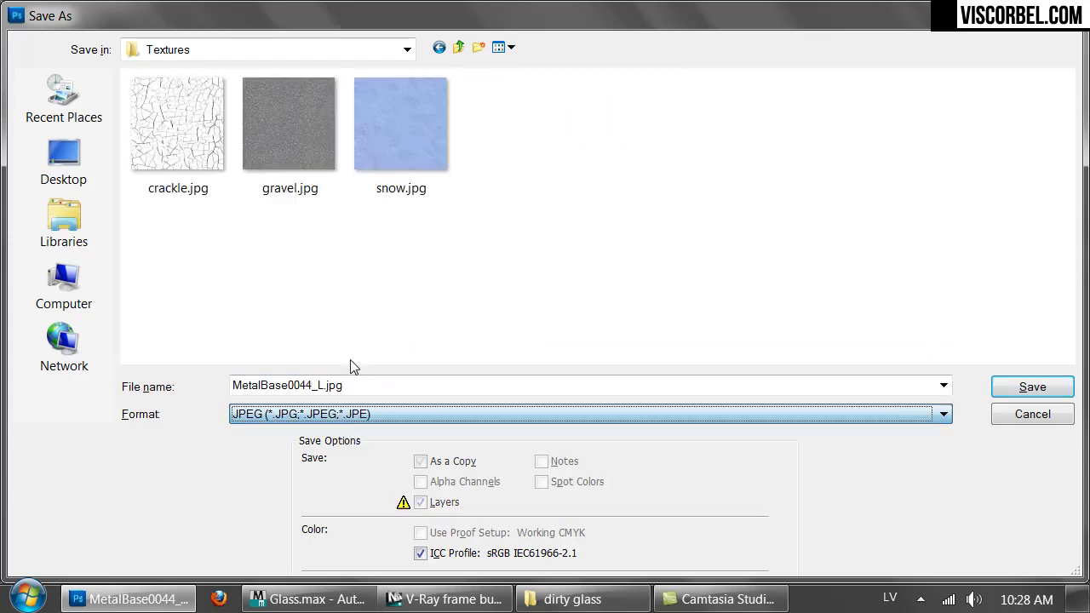
double_click(294, 385)
type("smud")
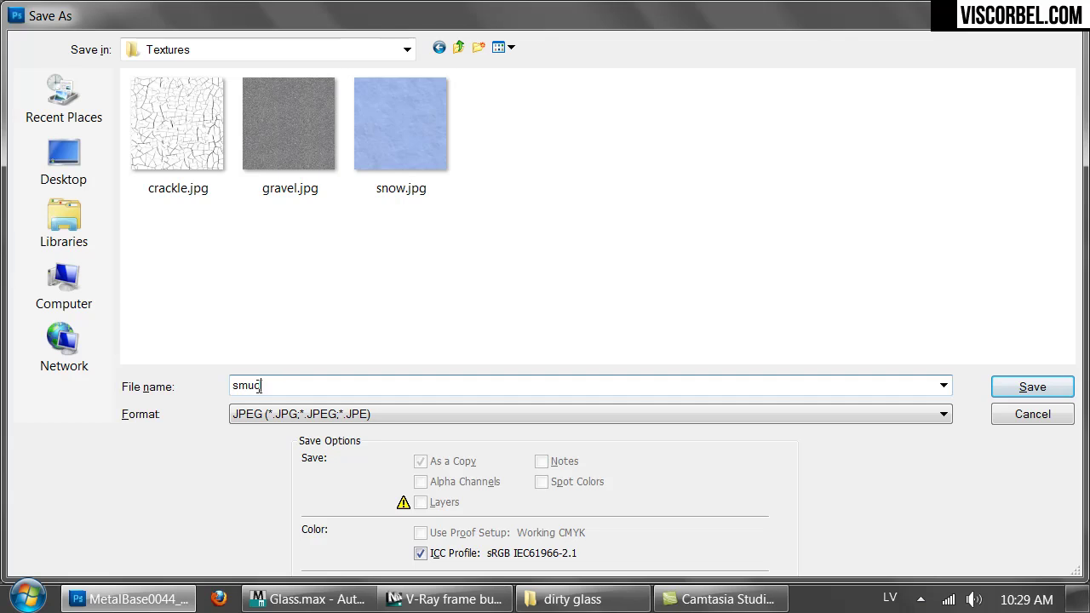
type("ges")
key("Return")
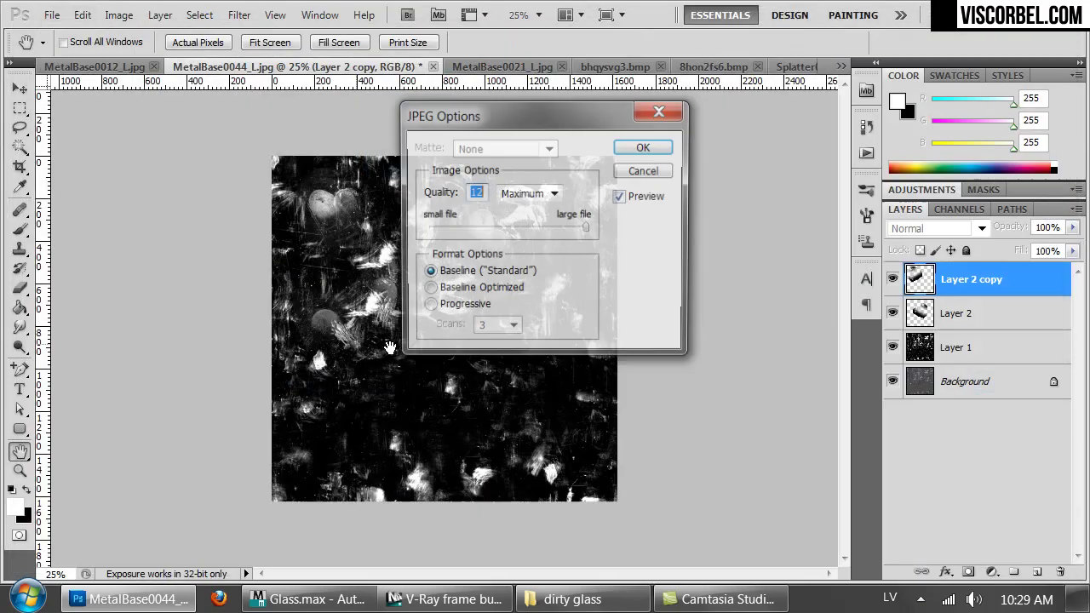
key("Return")
Step: Back in 3ds Max, convert the glass material to a VRayMtl
left_click(452, 598)
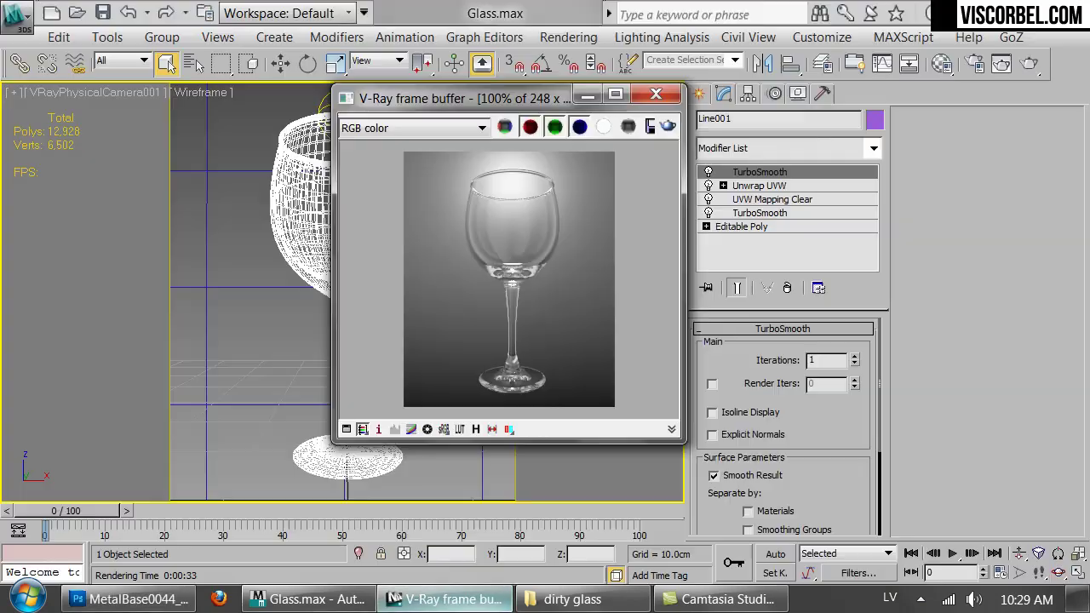
left_click_drag(460, 95, 711, 108)
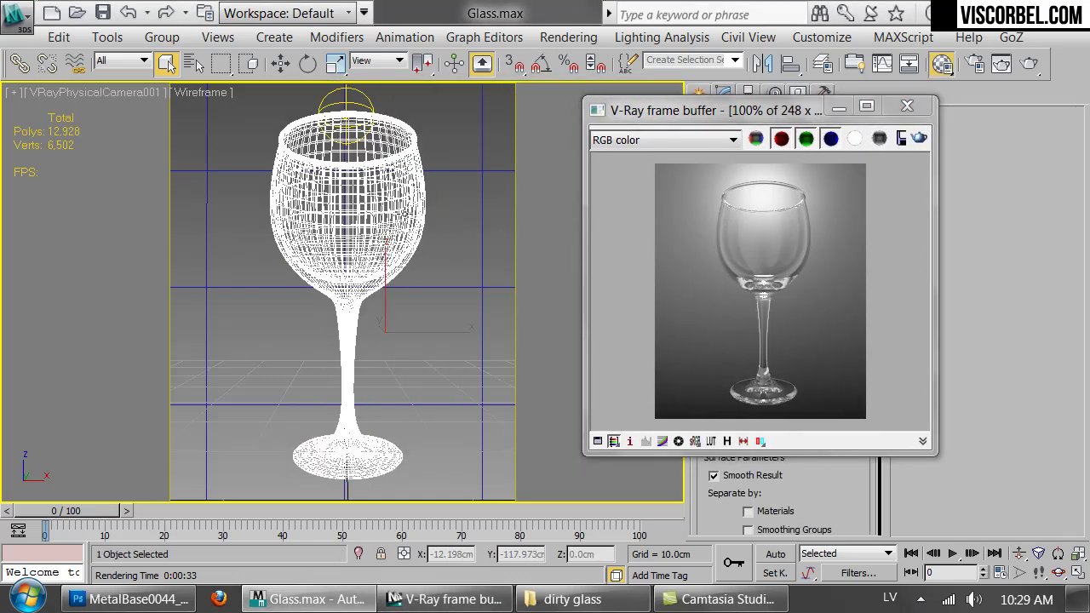
key("m")
left_click(553, 313)
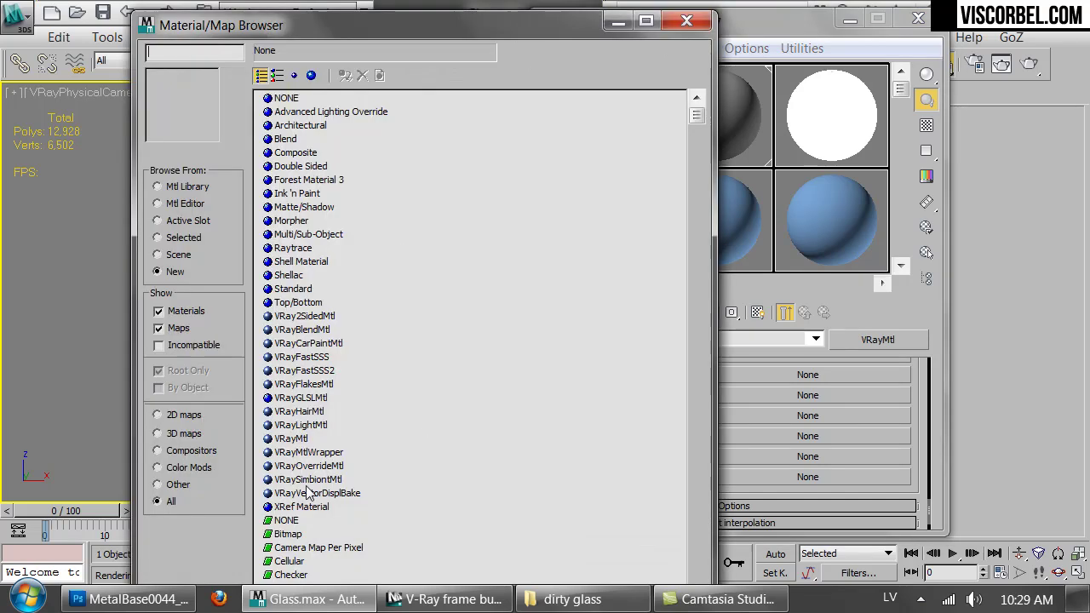
double_click(290, 438)
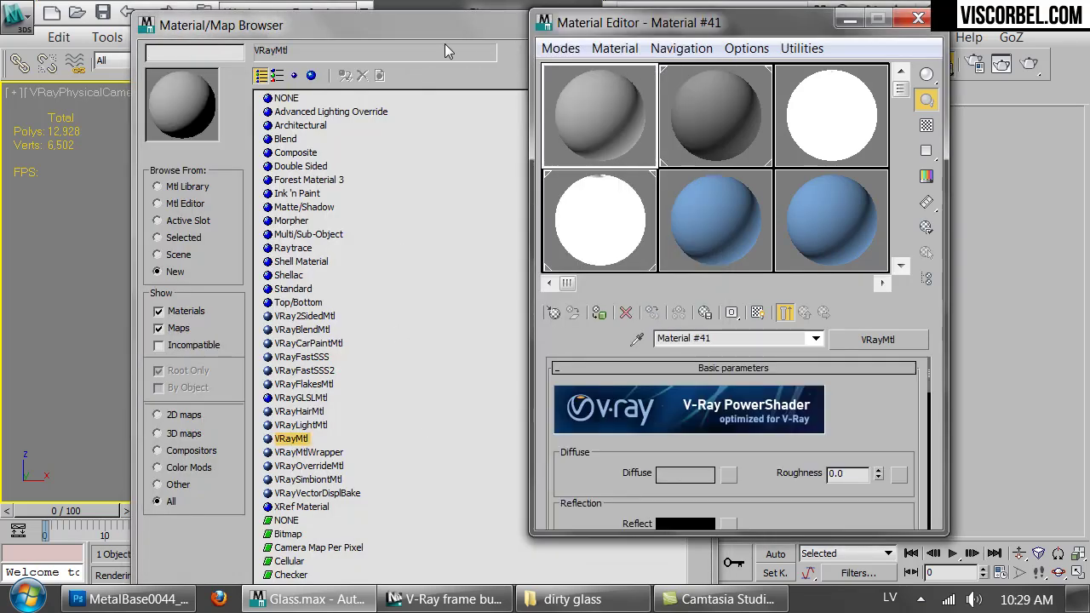
left_click(687, 22)
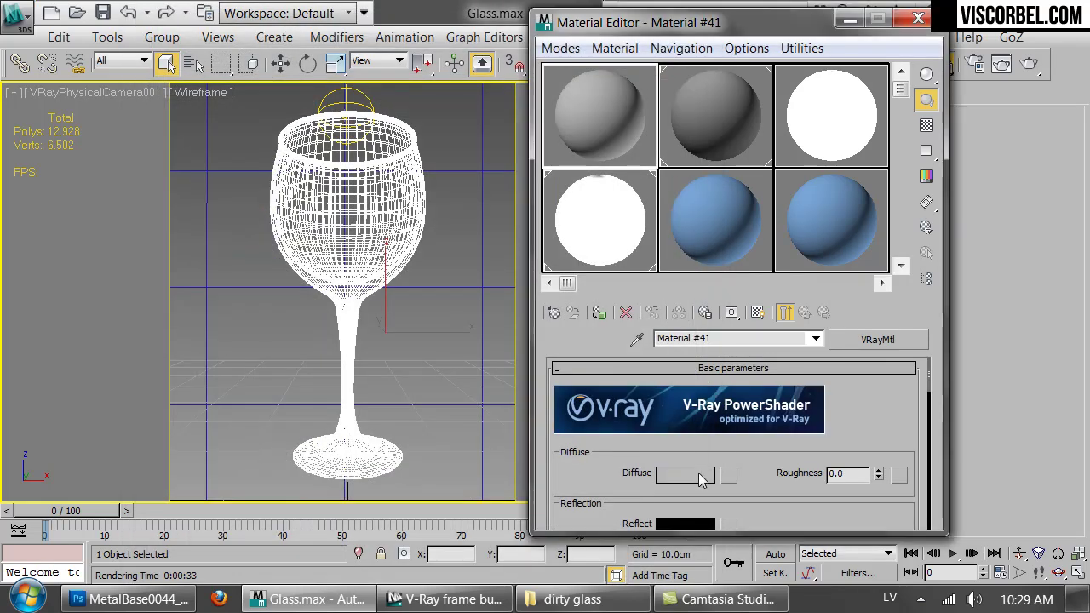
Step: Set the material's diffuse colour to near-black, value 1
left_click(688, 474)
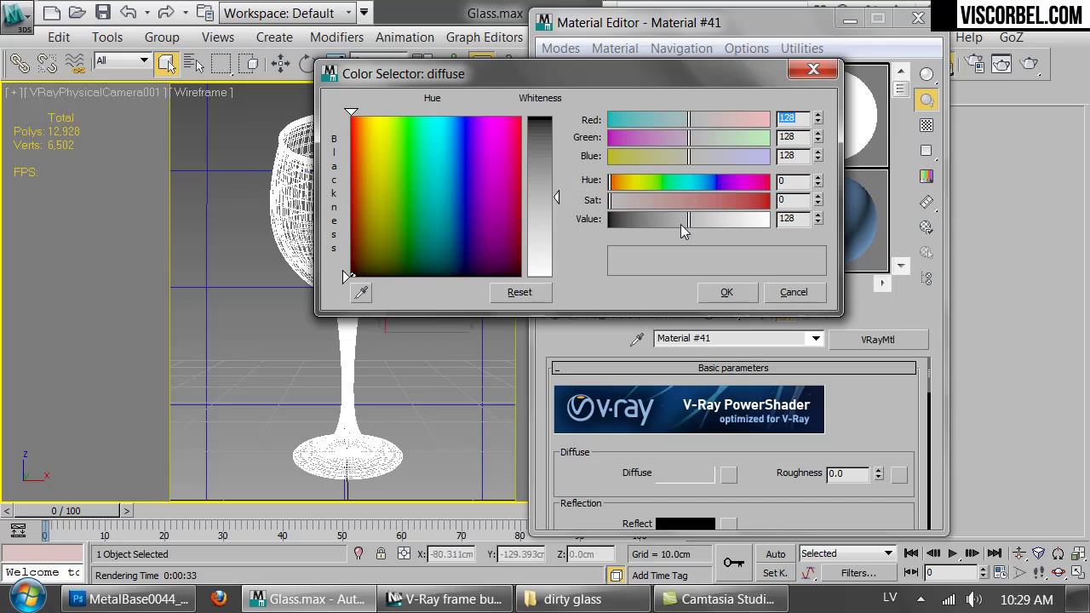
right_click(818, 220)
left_click(818, 215)
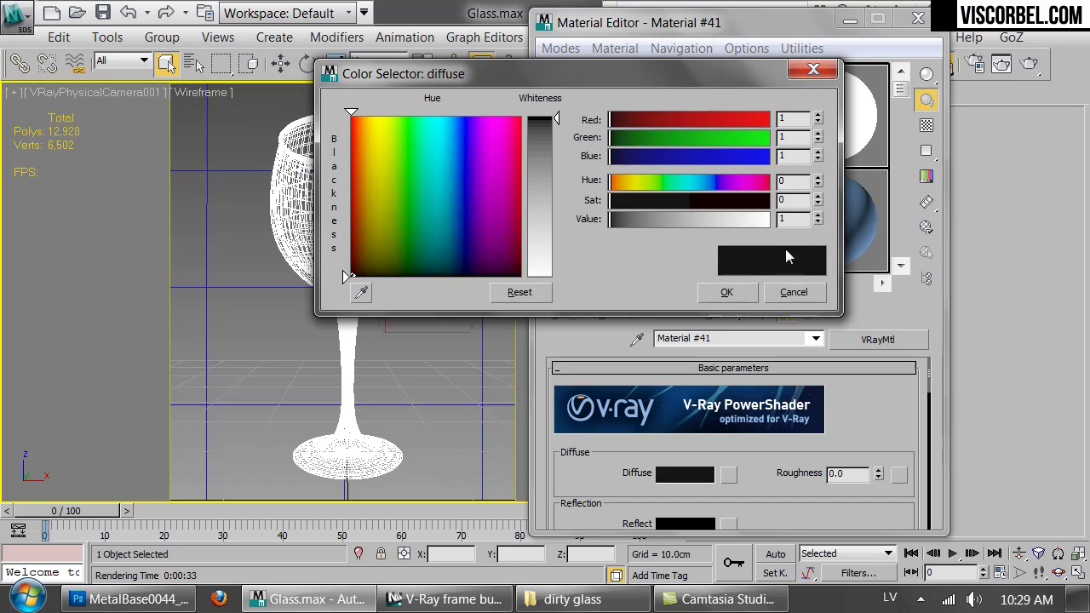
left_click(737, 296)
Step: Set reflection to grey 227 with Fresnel on, glossiness 0.98, and a checkered preview backdrop
scroll(762, 447, "down", 4)
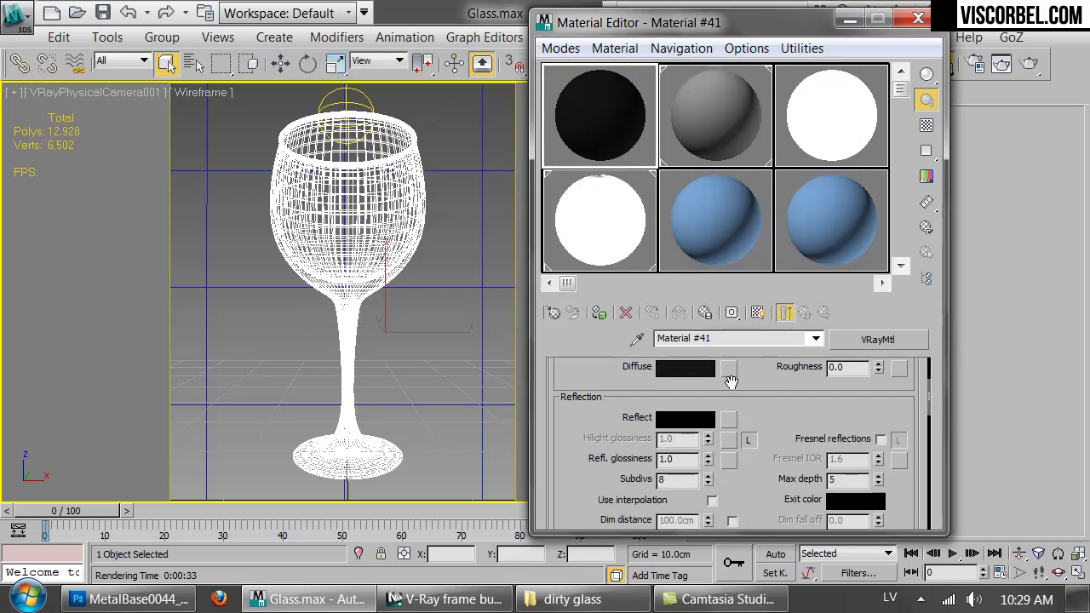
left_click(688, 418)
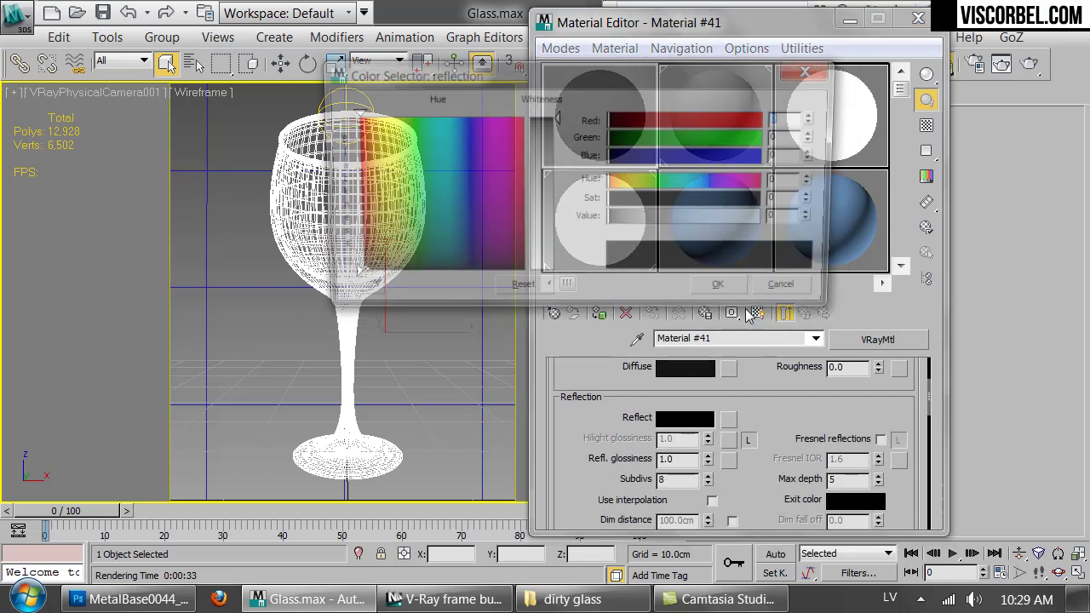
left_click(751, 219)
left_click(726, 292)
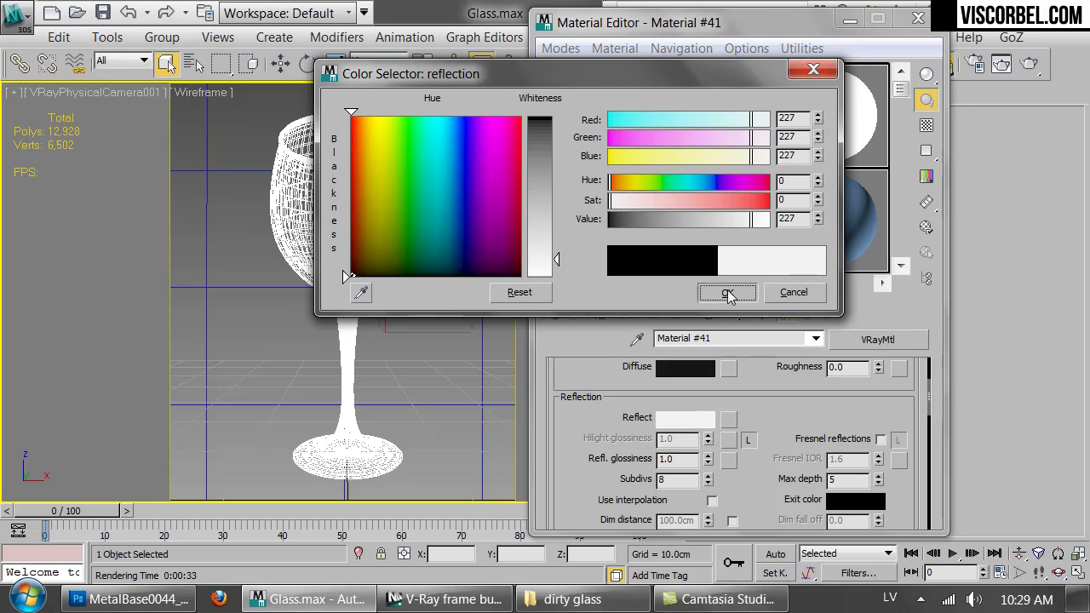
left_click(881, 440)
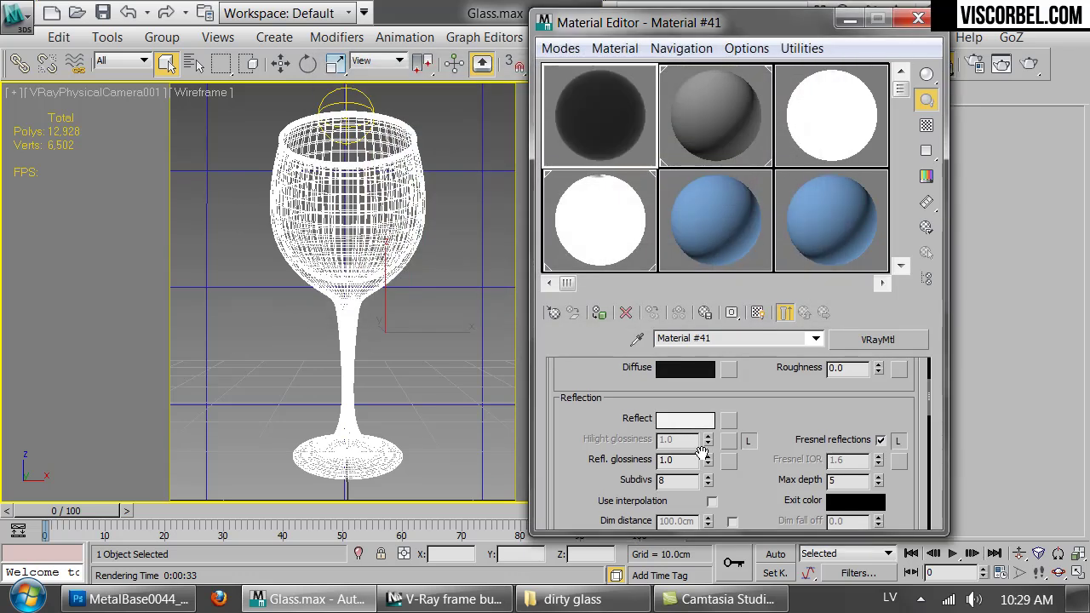
left_click(708, 465)
left_click(708, 464)
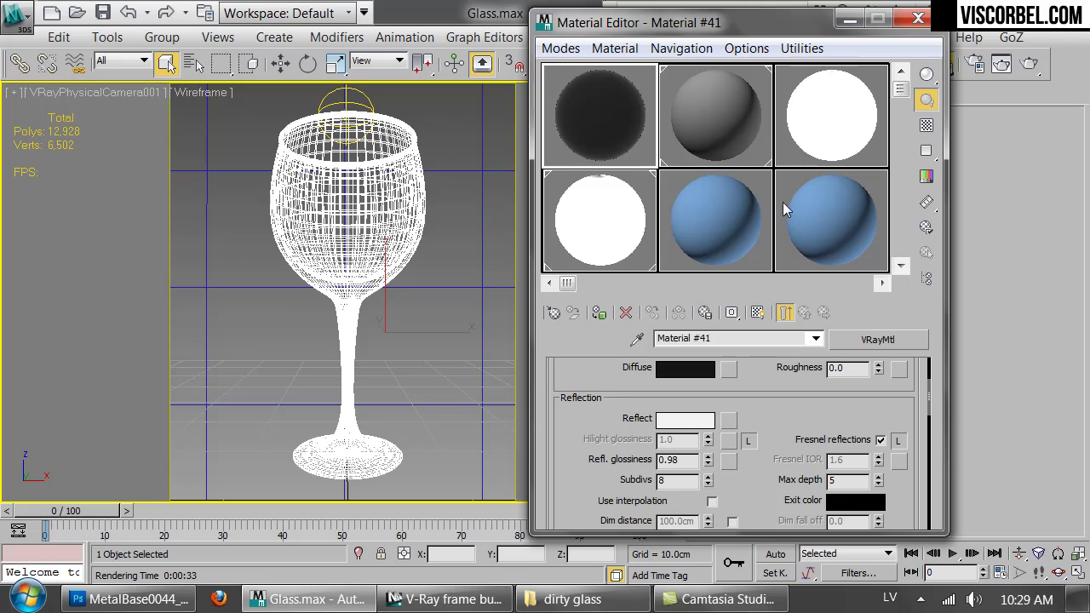
left_click(927, 128)
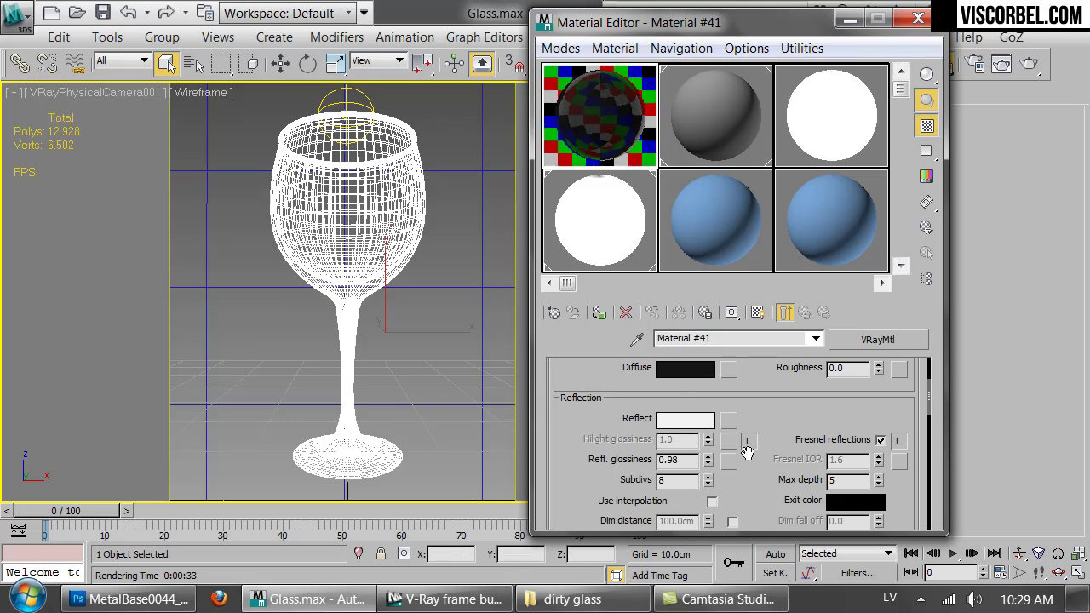
Step: Set the refraction colour to near-white, value 248
scroll(748, 451, "down", 5)
left_click(684, 385)
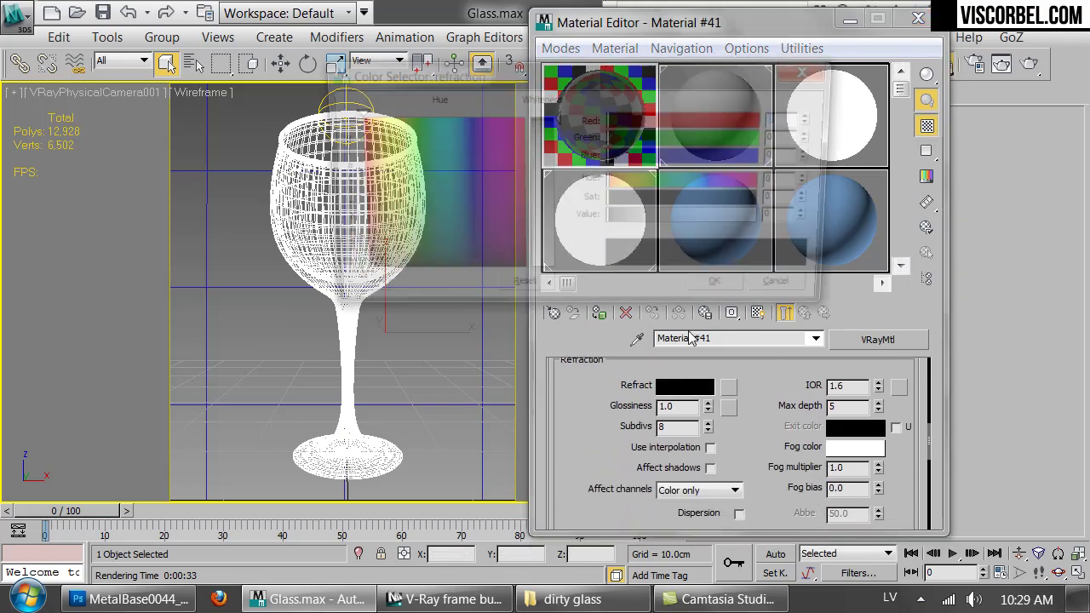
left_click(754, 220)
left_click_drag(757, 218, 764, 220)
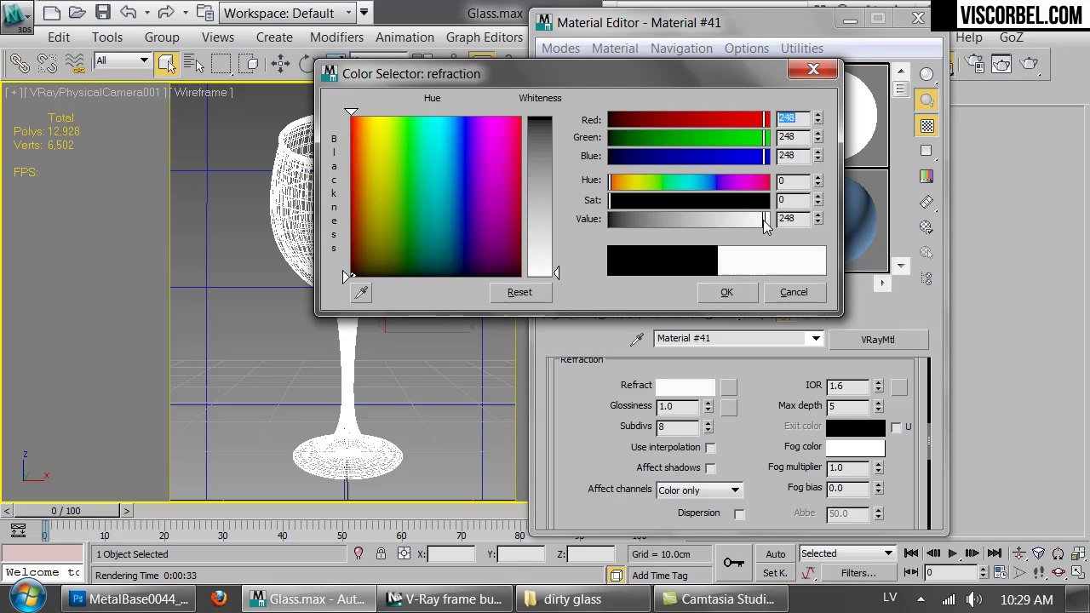
left_click(726, 292)
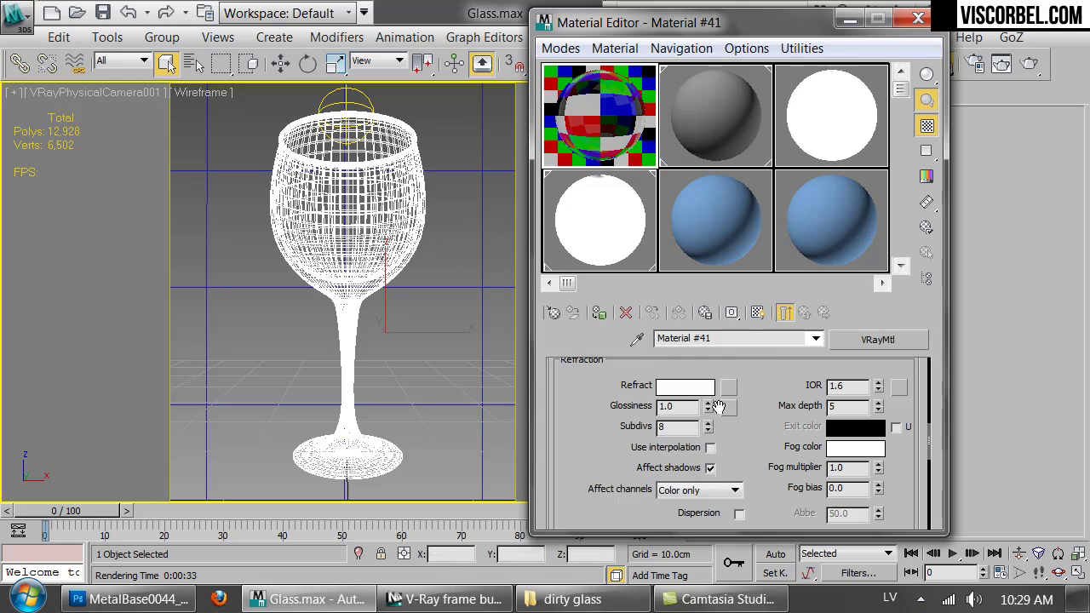
Step: Put a Noise map of size 20 in the Bump slot and set bump amount to 1.0
scroll(693, 440, "down", 5)
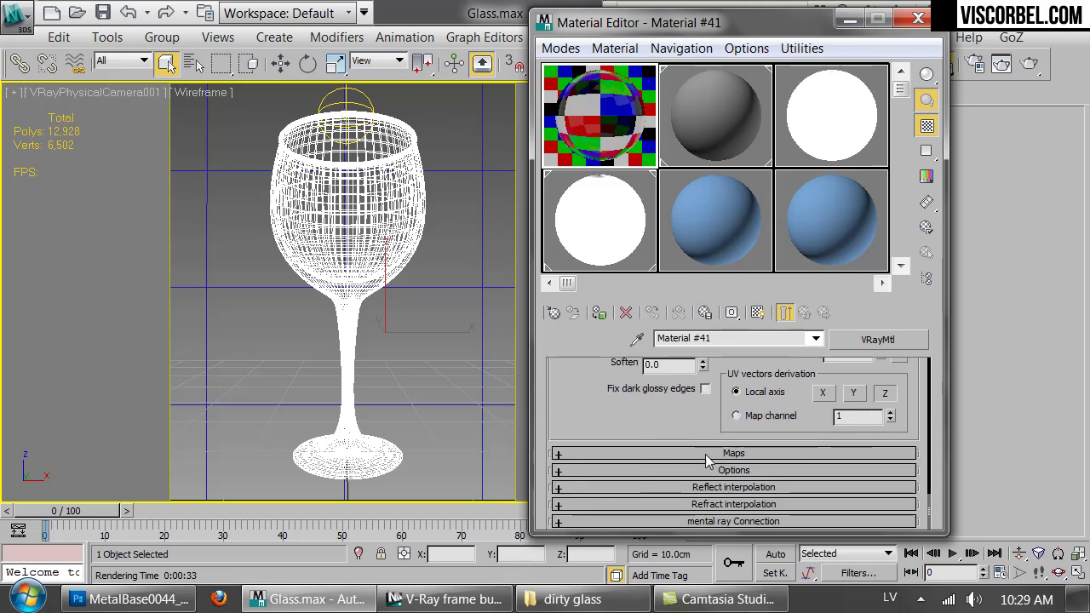
left_click(706, 457)
scroll(700, 464, "down", 5)
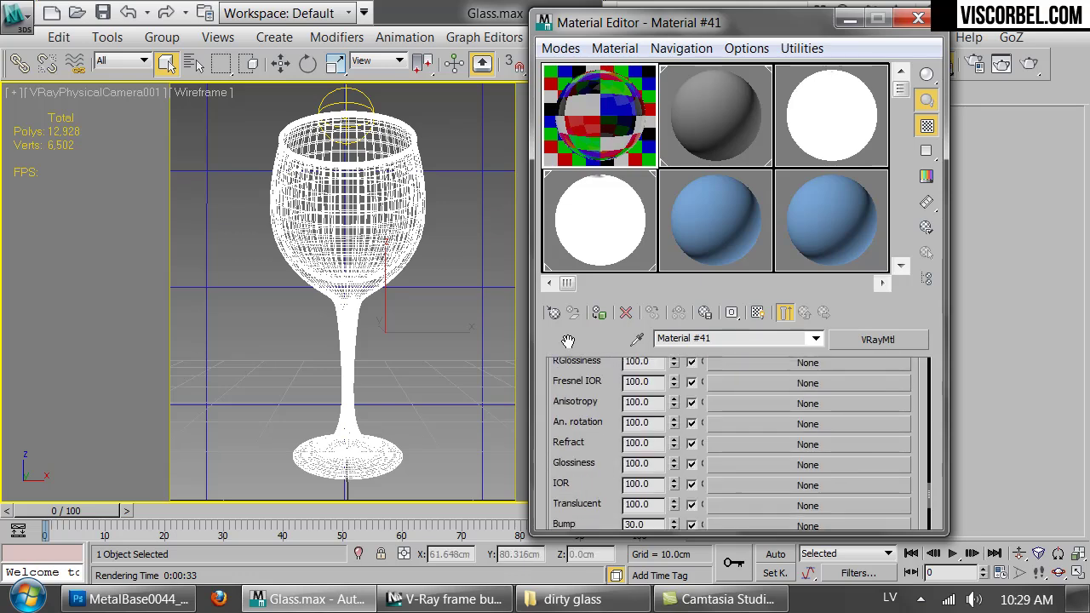
left_click(791, 380)
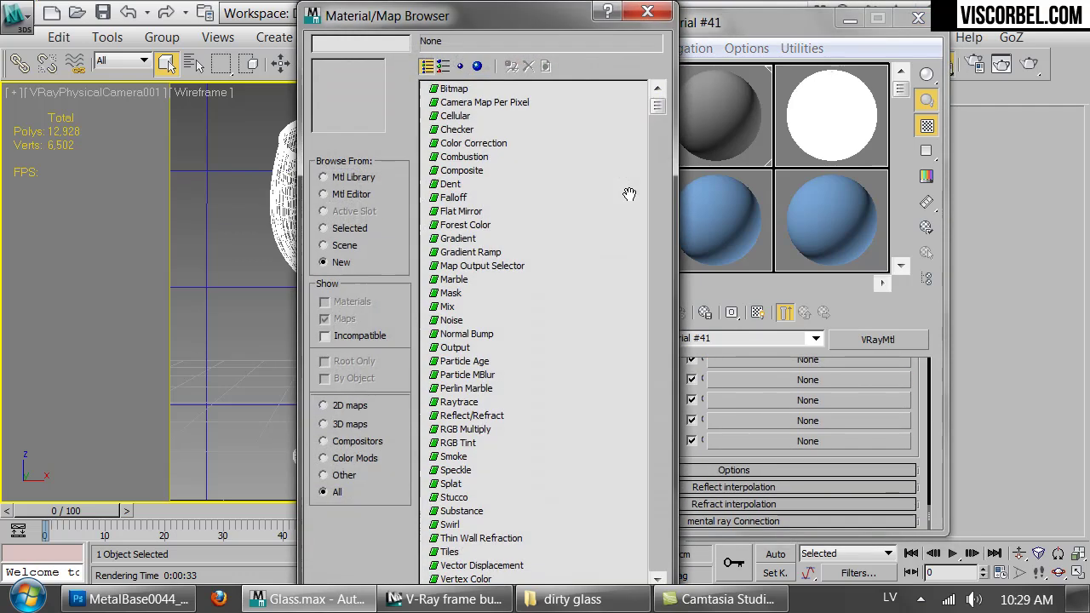
double_click(449, 321)
left_click_drag(546, 448, 584, 281)
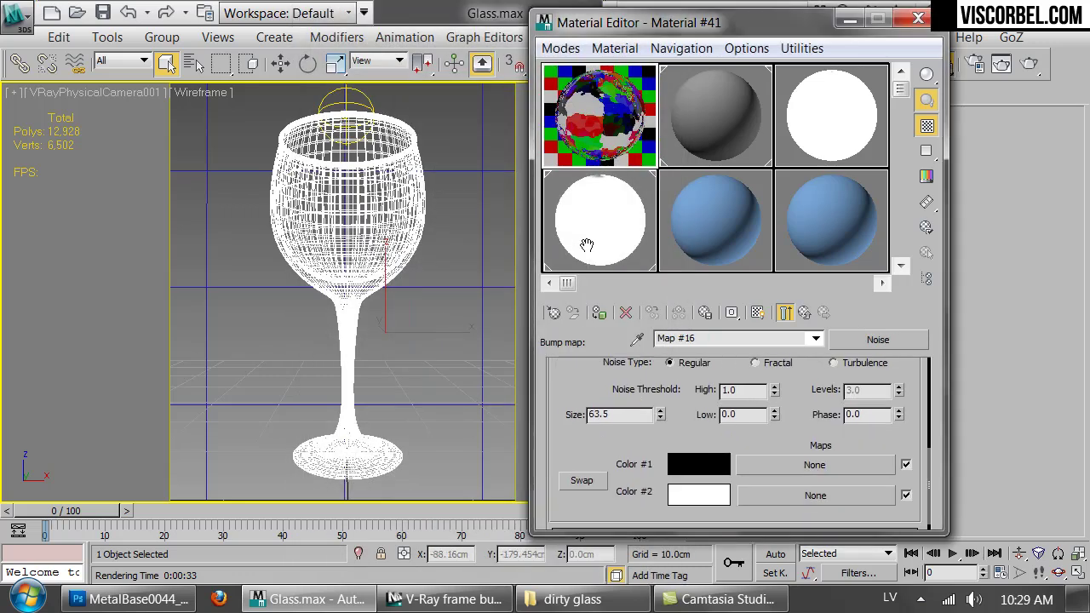
left_click_drag(629, 413, 475, 426)
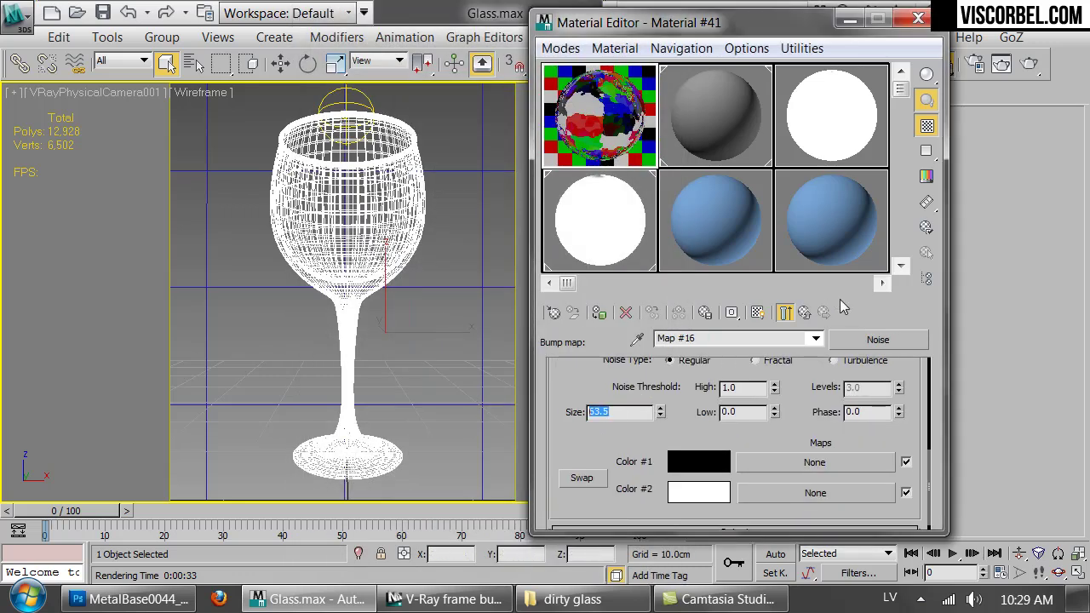
type("20")
key("Return")
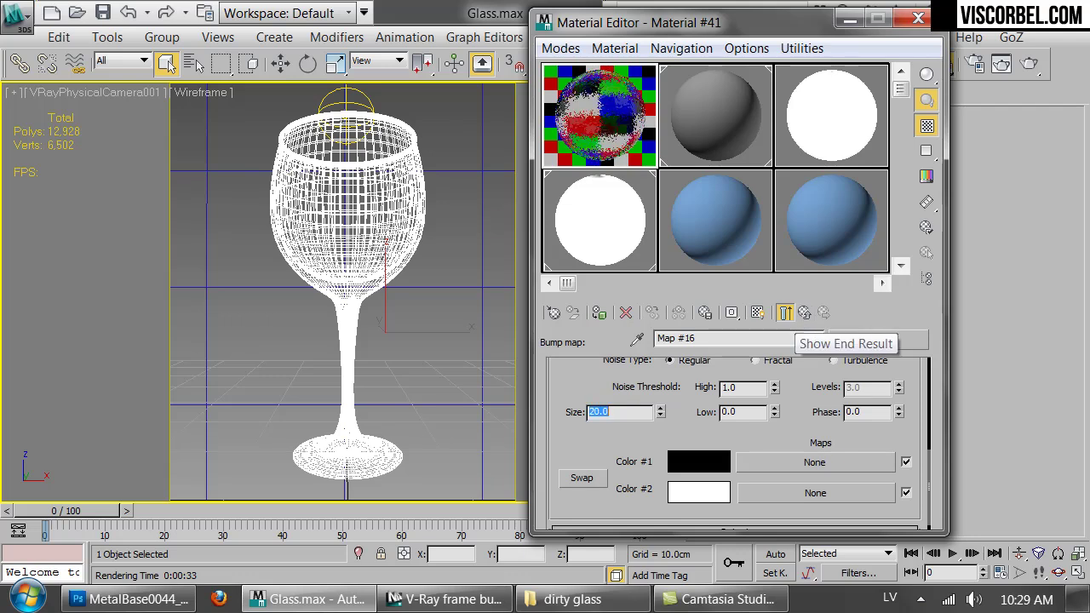
left_click(804, 313)
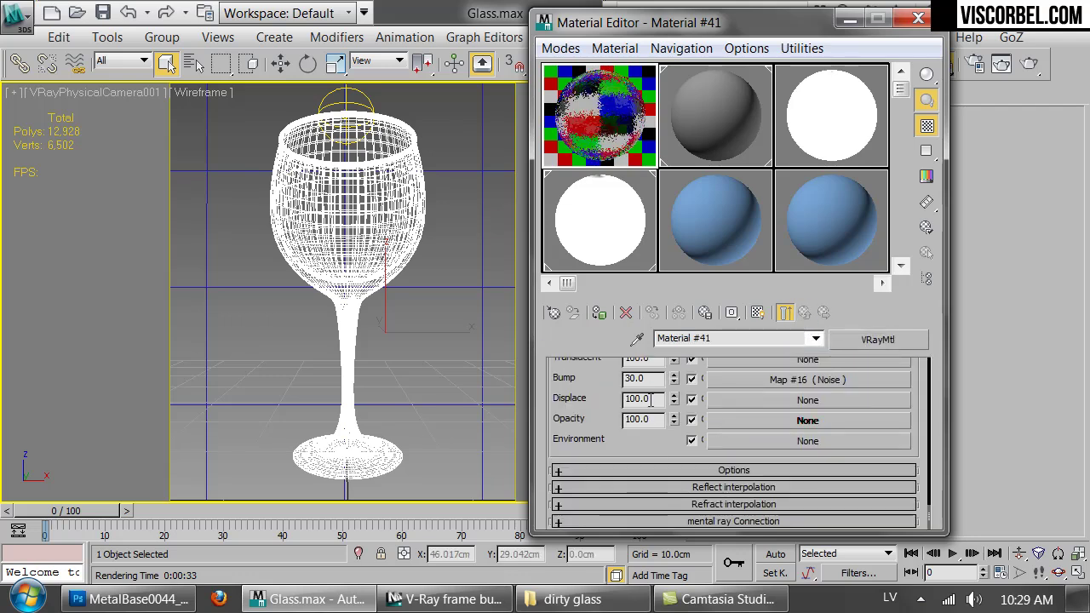
type("1")
key("Return")
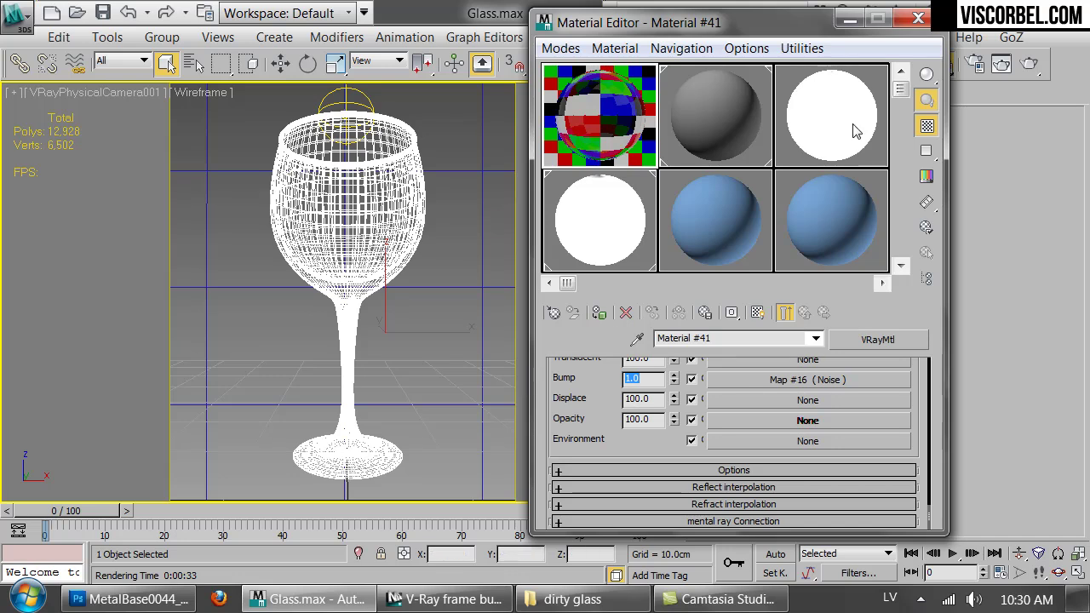
Step: Test-render the bumped glass in V-Ray, enlarge the frame buffer to inspect it, then close it
left_click(1029, 64)
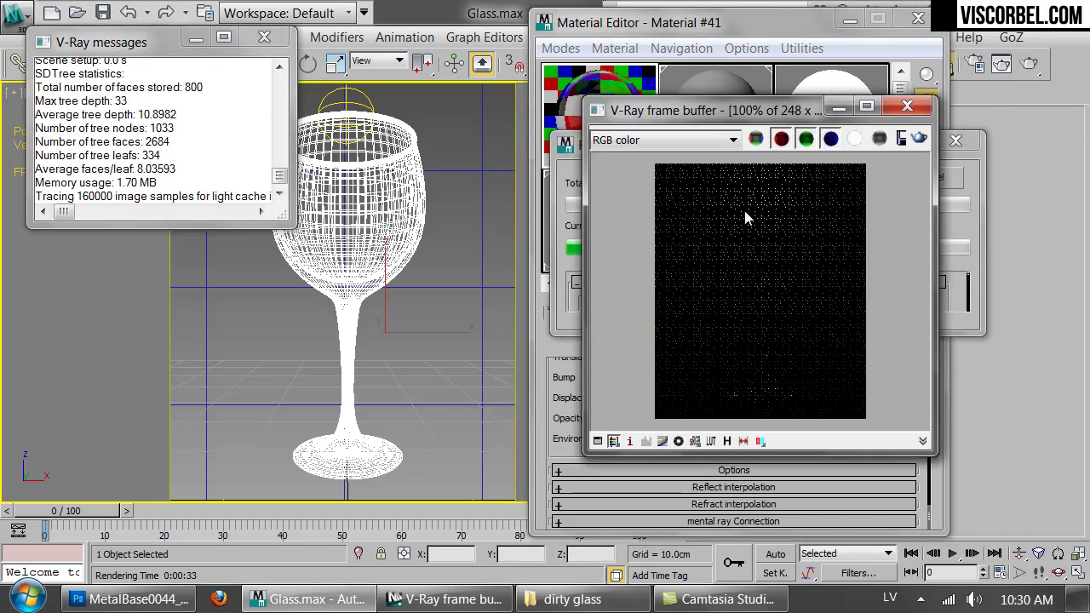
left_click_drag(587, 102, 536, 142)
left_click(380, 197)
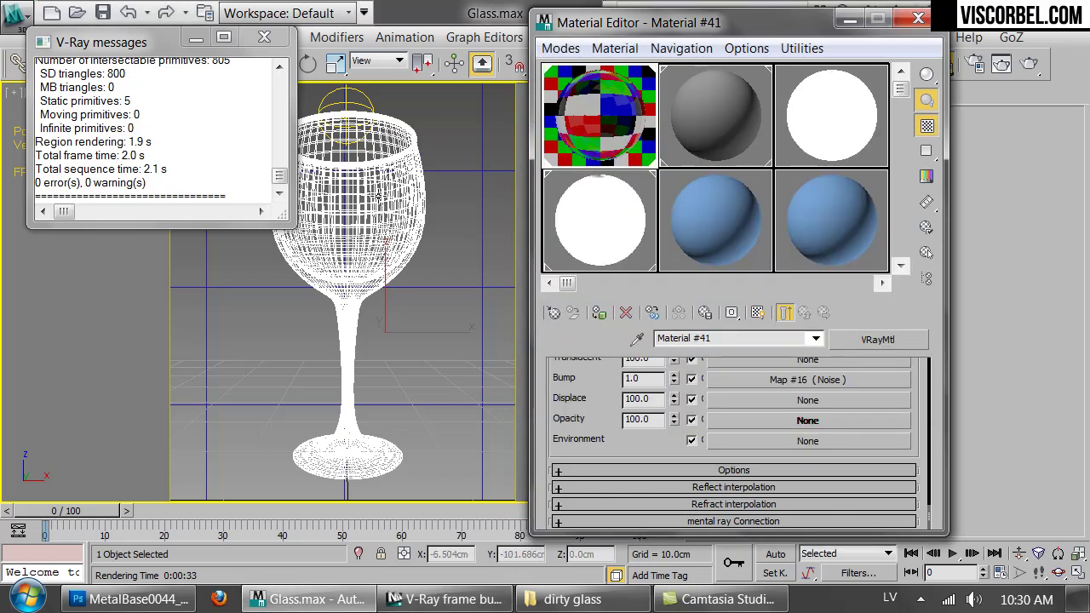
left_click(1028, 64)
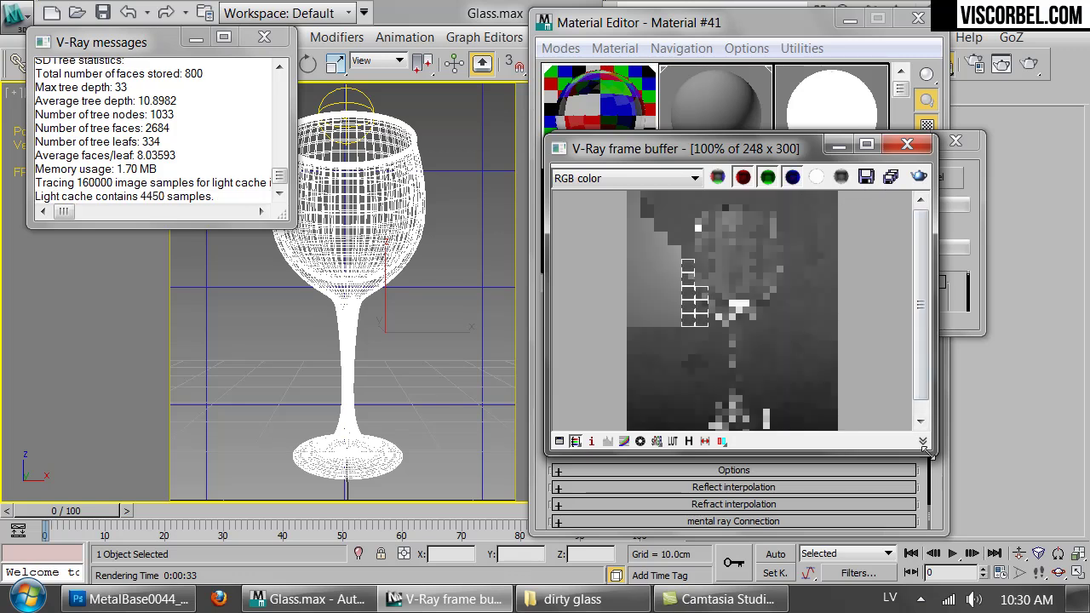
left_click_drag(933, 452, 995, 511)
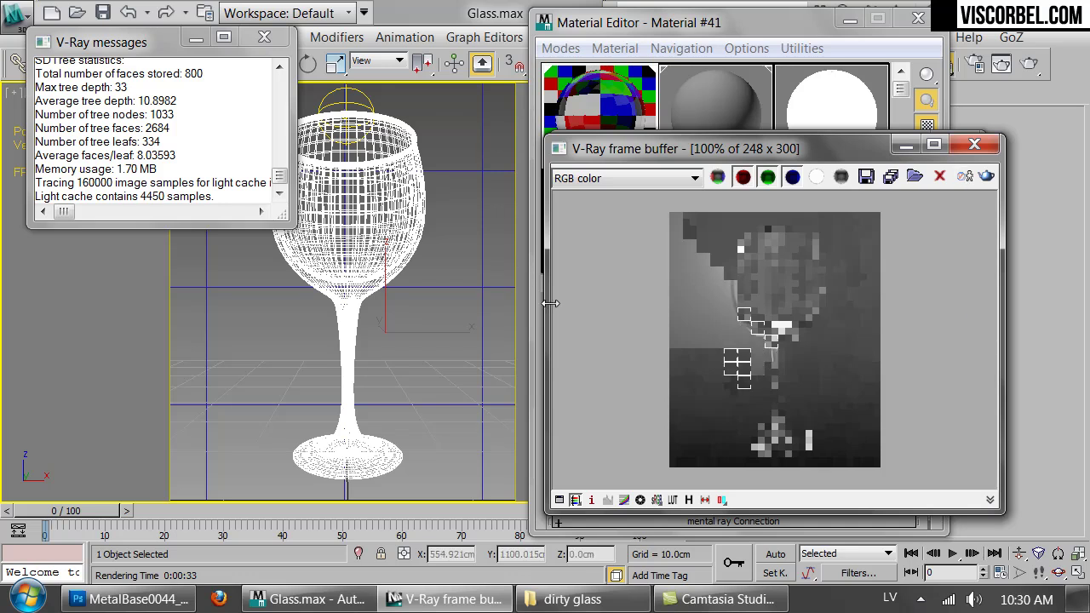
left_click_drag(546, 304, 498, 435)
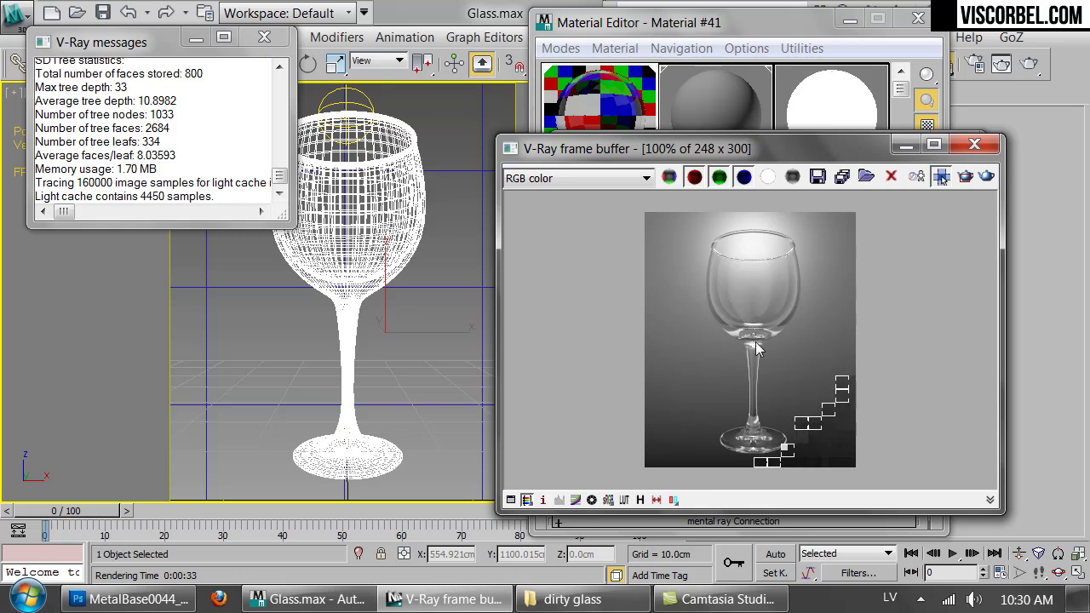
left_click(976, 147)
left_click(976, 146)
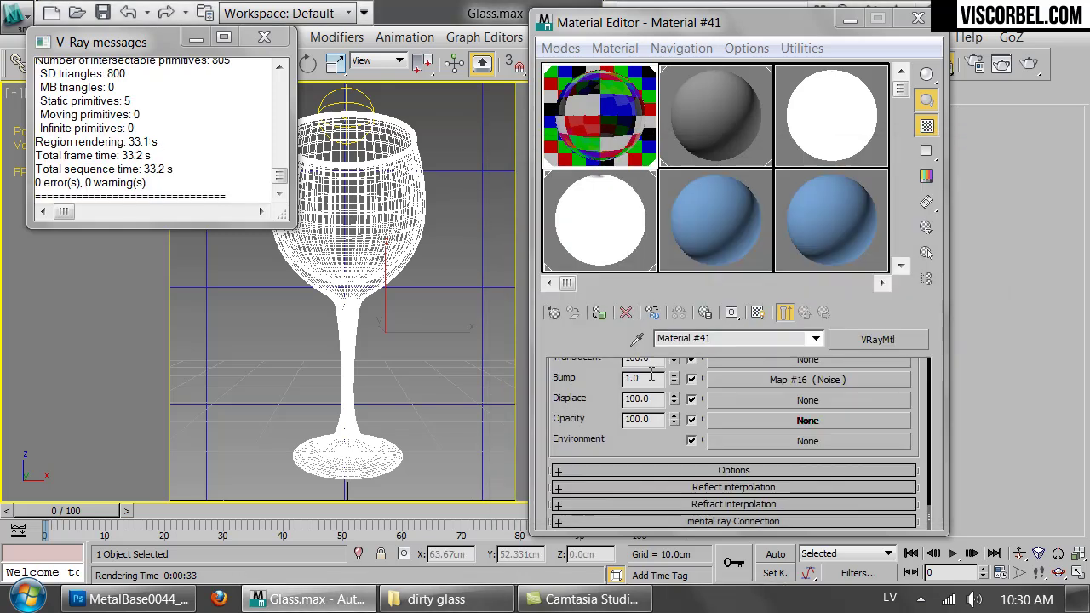
scroll(586, 471, "up", 10)
scroll(586, 468, "up", 10)
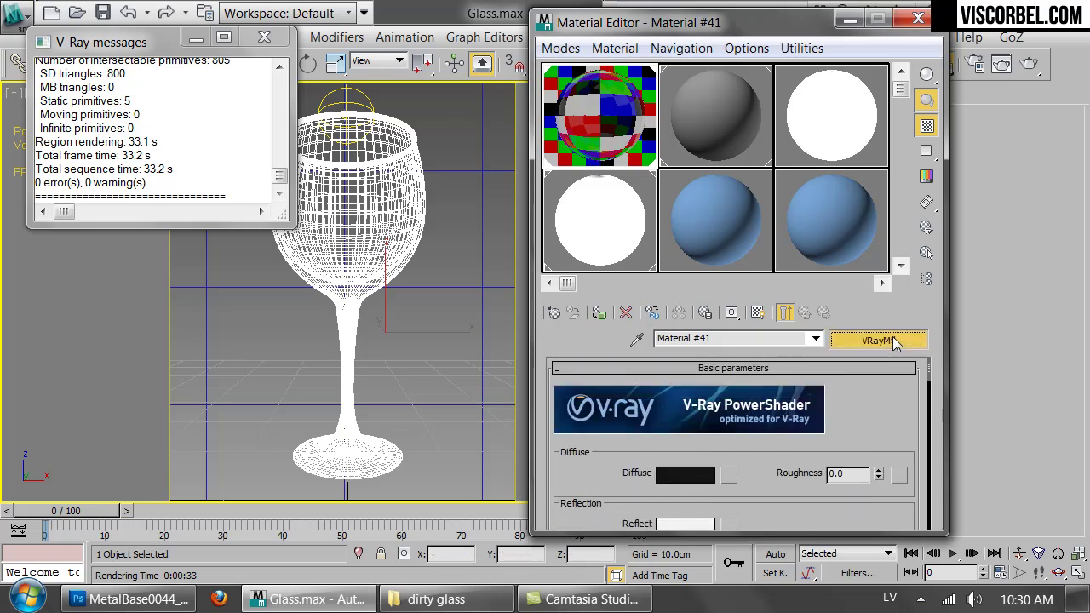
Step: Convert the glass to a VRayBlendMtl keeping it as base, and paste a copy into Coat 1
left_click(873, 339)
double_click(467, 307)
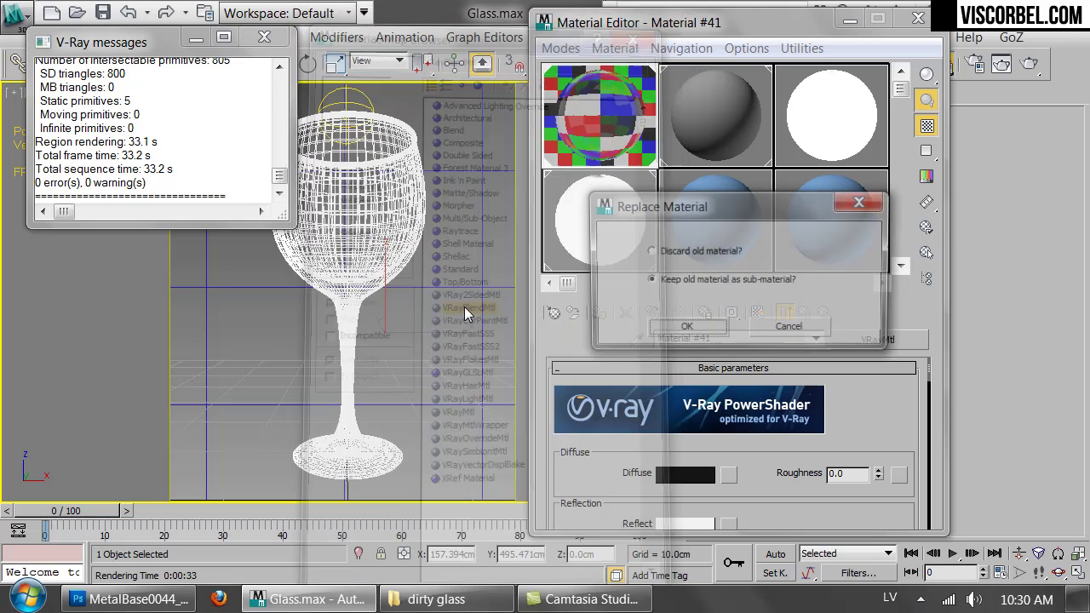
left_click(695, 326)
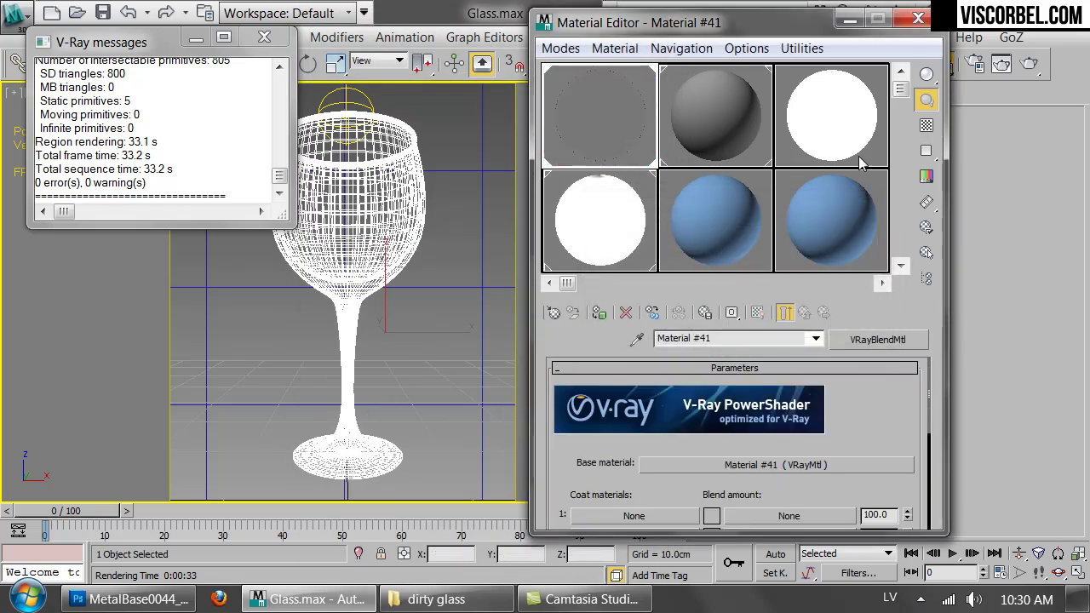
scroll(844, 409, "down", 3)
right_click(830, 392)
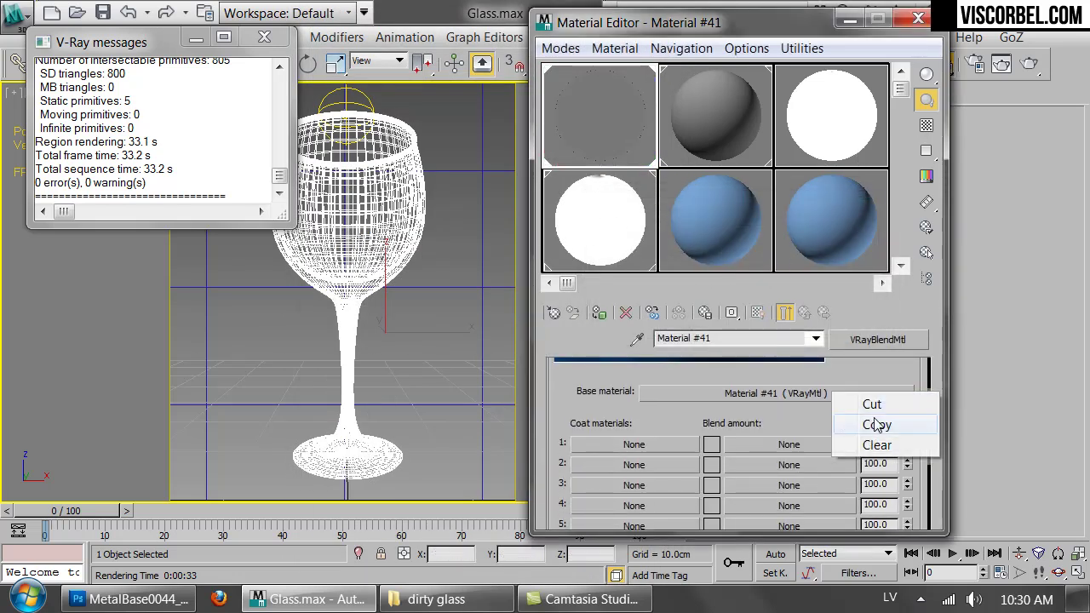
left_click(869, 424)
right_click(678, 444)
left_click(715, 454)
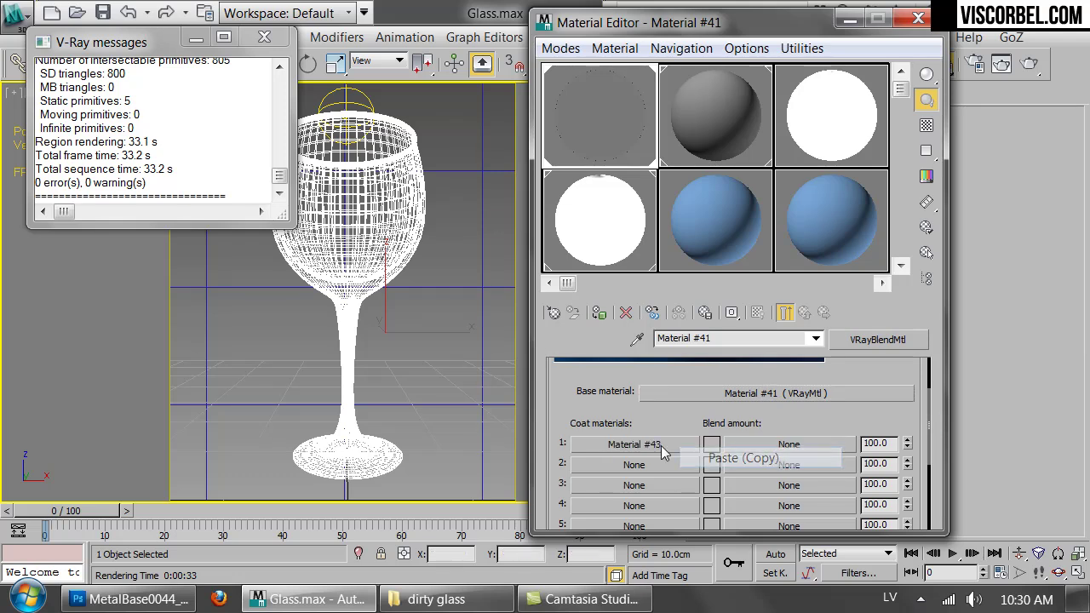
Step: Open the Coat 1 material and view the wine glass reference photo from the dirty glass folder
left_click(652, 449)
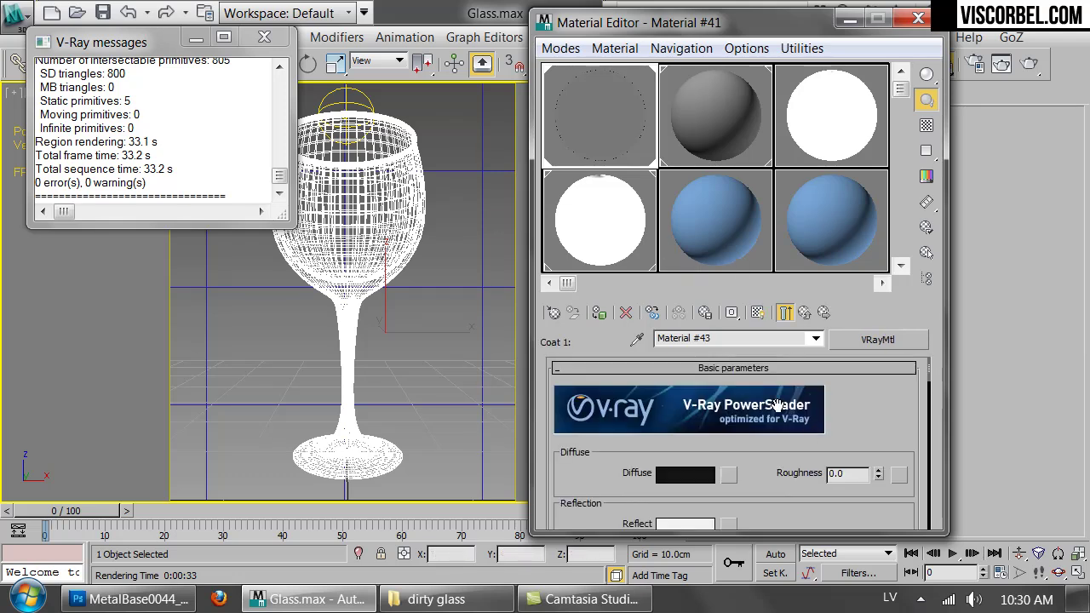
left_click(426, 598)
double_click(453, 166)
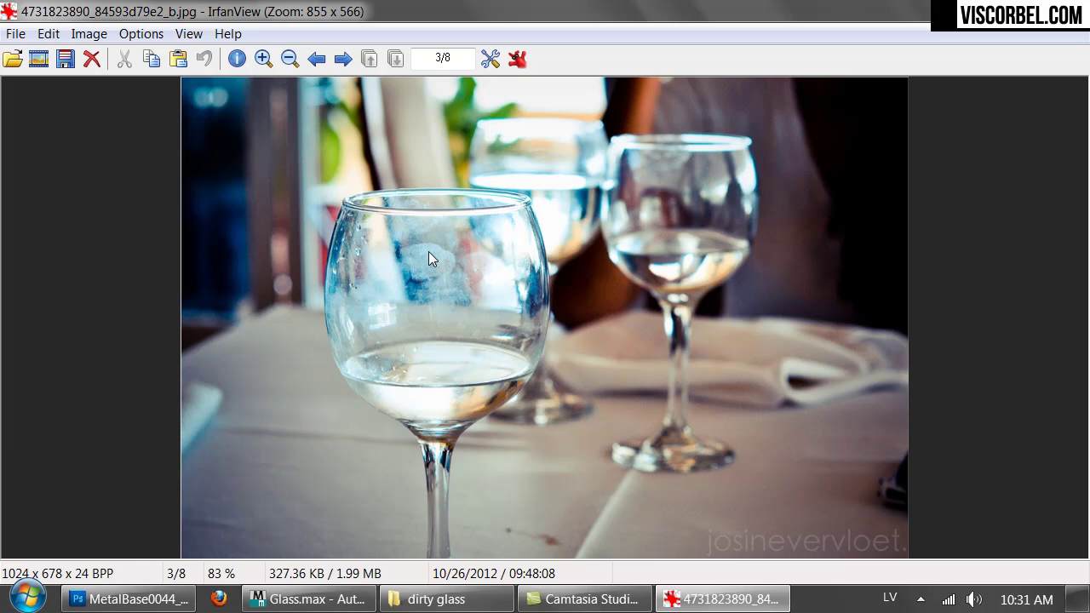
Step: Leave the IrfanView reference photo and return to 3ds Max
left_click(315, 598)
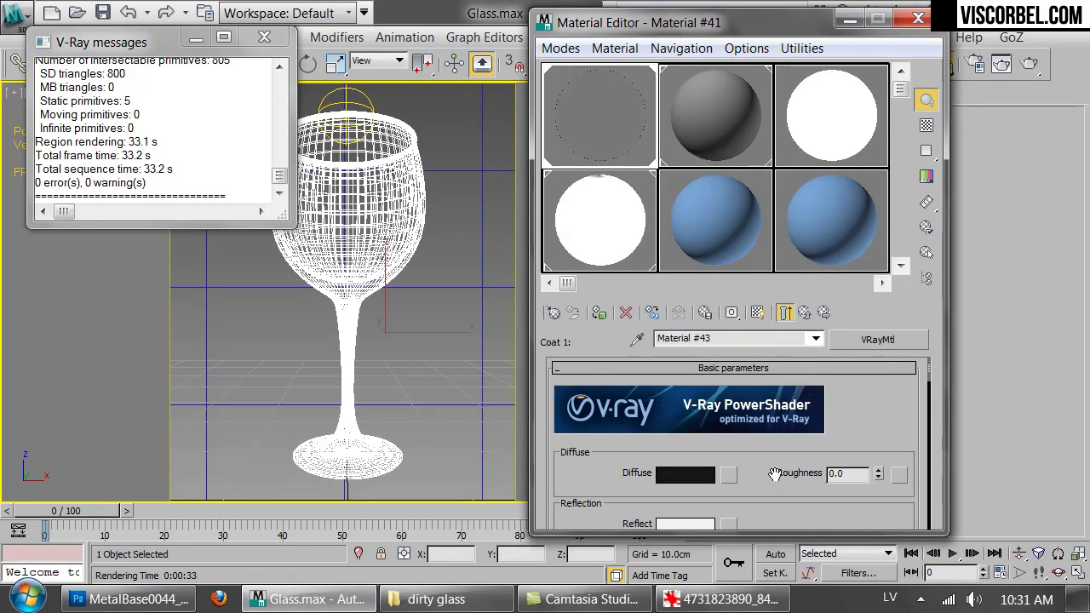
Step: Reopen the Coat 1 material and lighten its diffuse colour to light grey
scroll(681, 426, "down", 2)
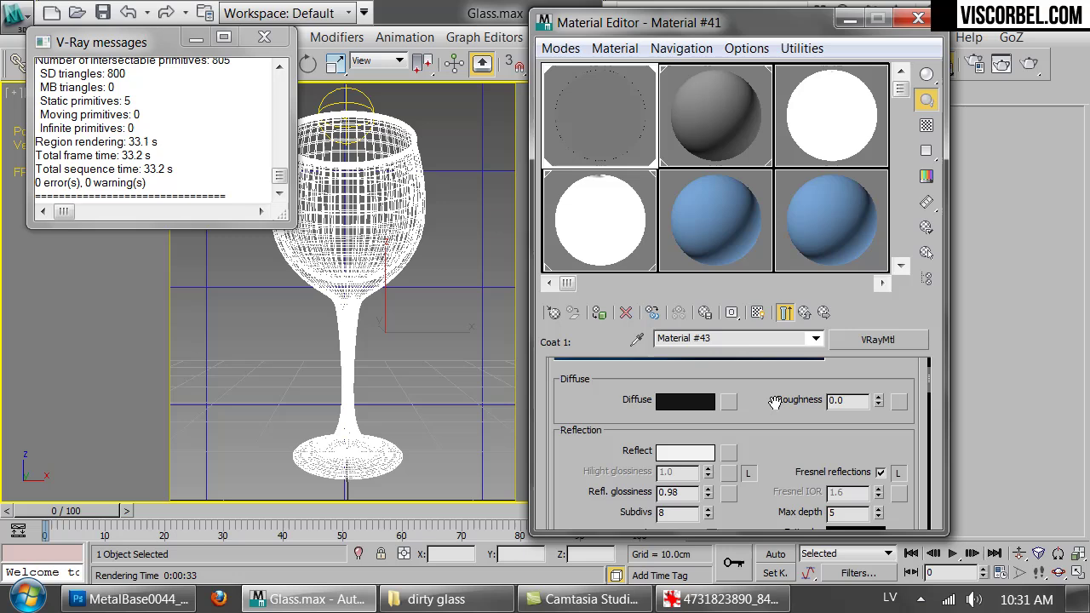
left_click(790, 312)
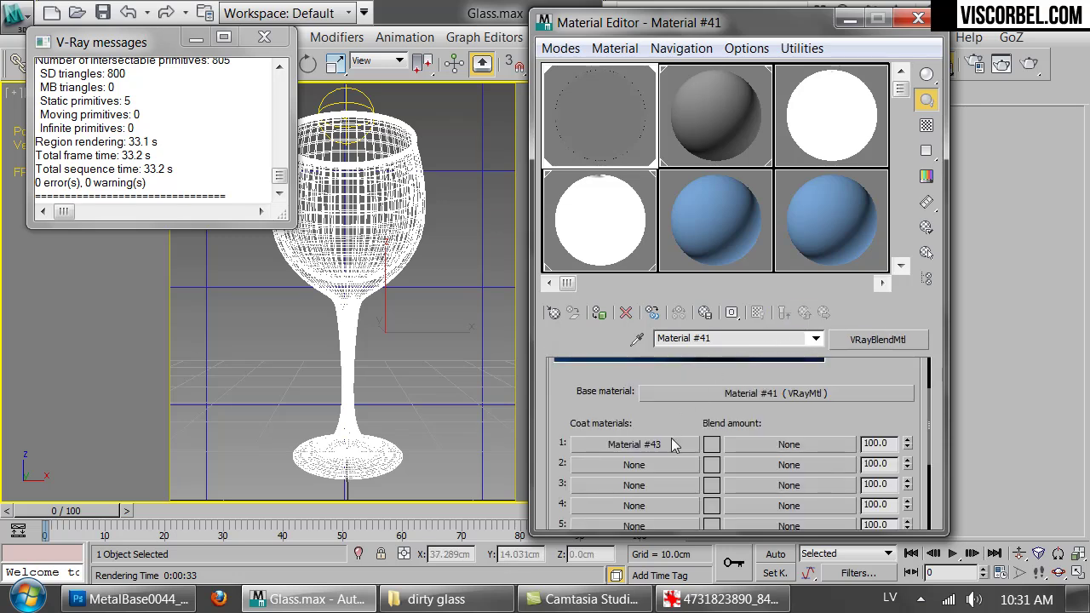
left_click(672, 445)
left_click(685, 400)
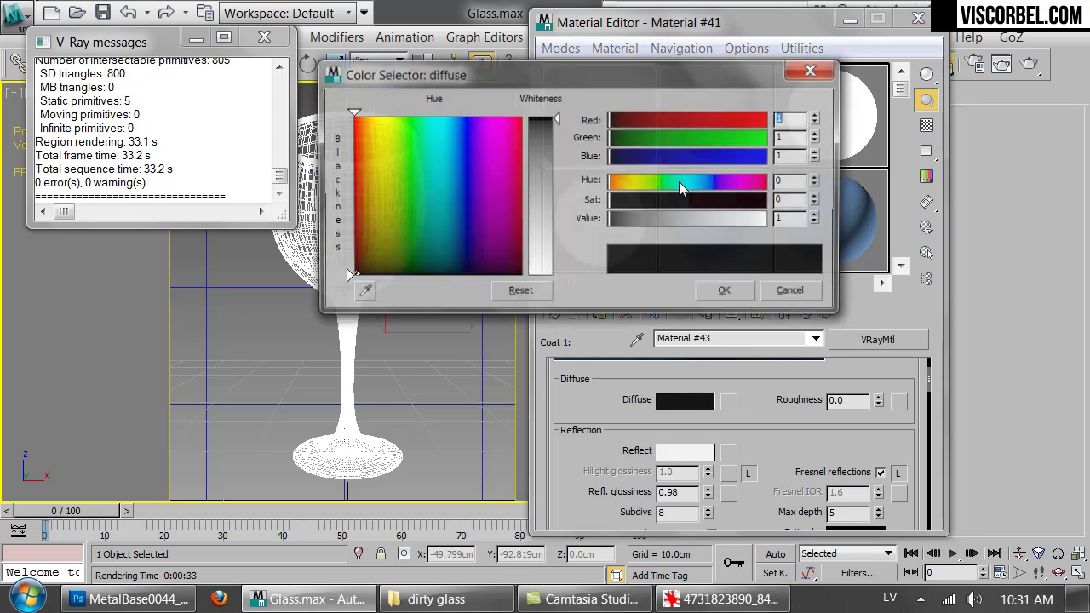
left_click(706, 221)
left_click(724, 290)
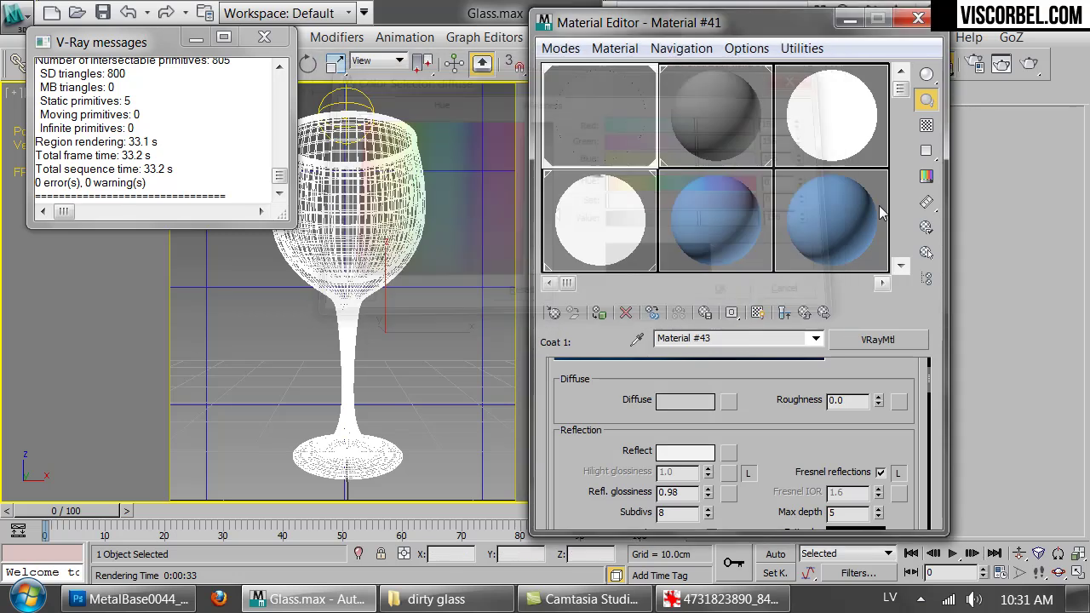
Step: Adjust Coat 1's reflection colour and lower its reflection glossiness to about 0.84
left_click(926, 125)
left_click(927, 126)
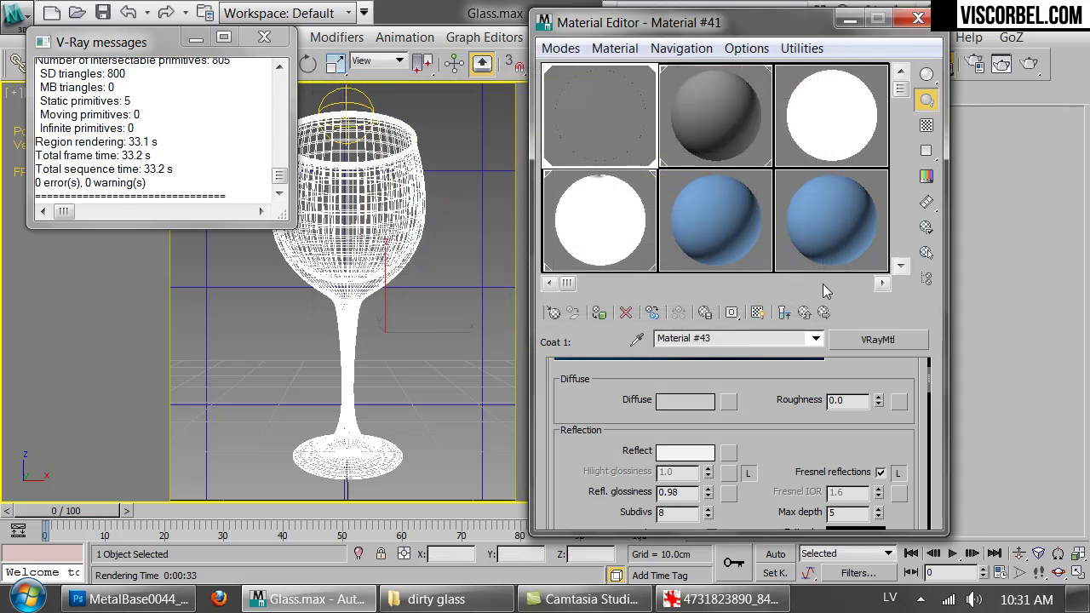
left_click(784, 312)
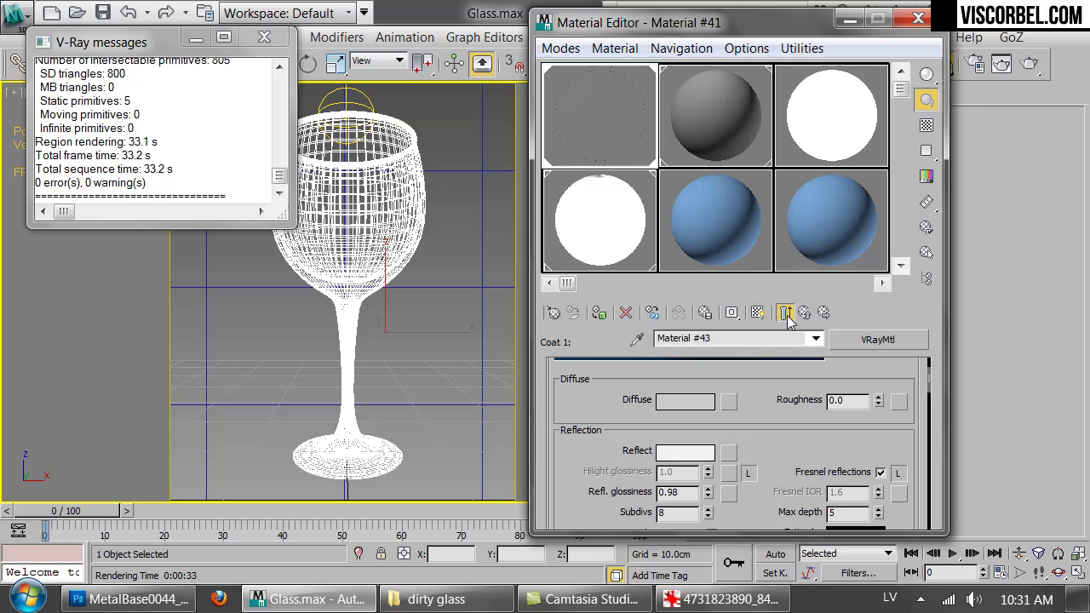
left_click(926, 126)
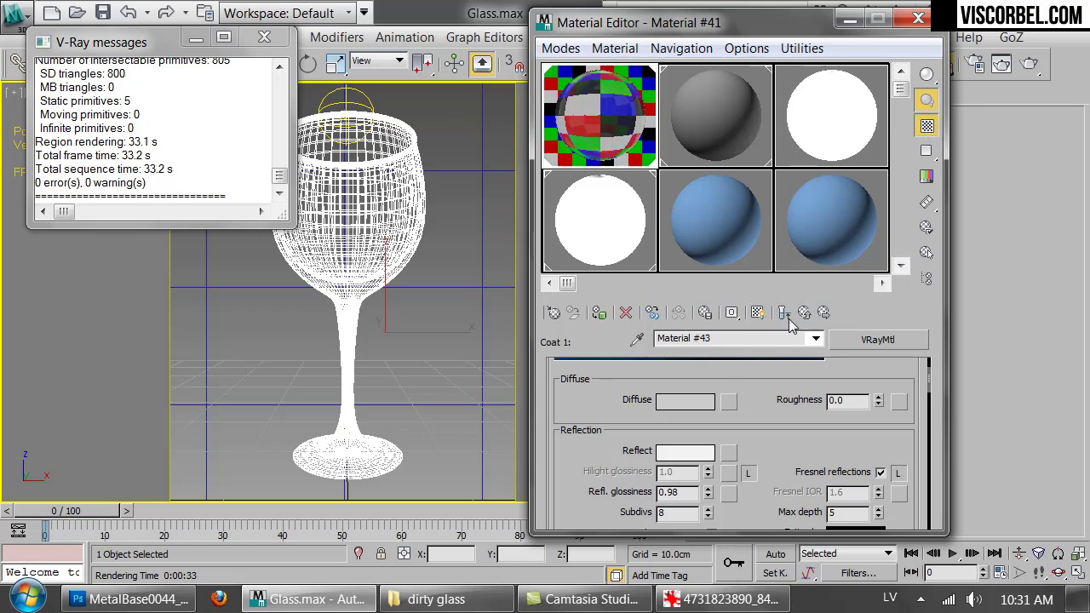
left_click(684, 451)
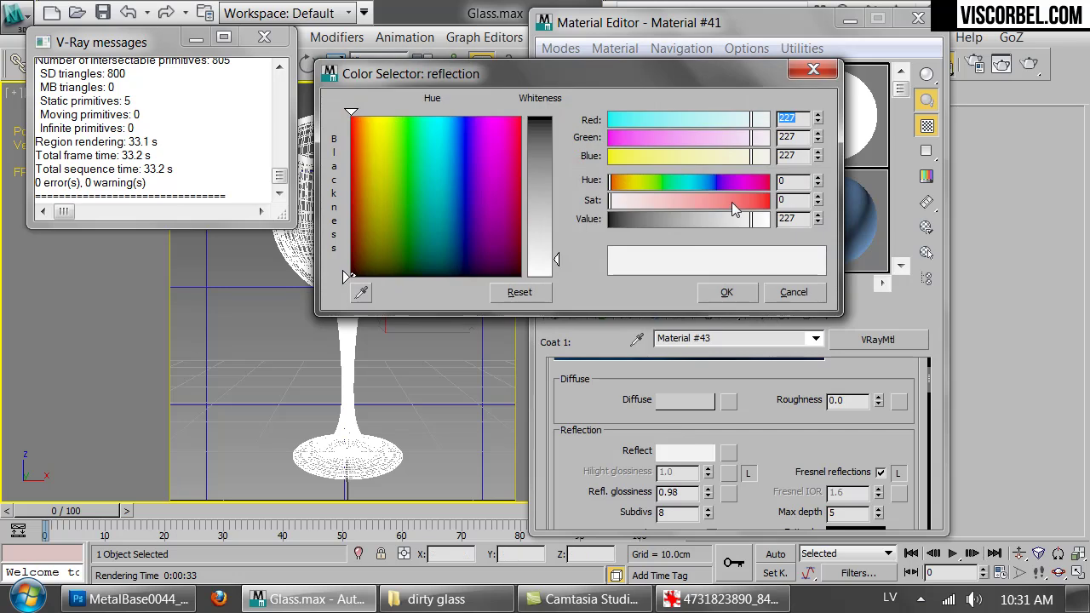
left_click_drag(739, 220, 730, 224)
left_click(726, 292)
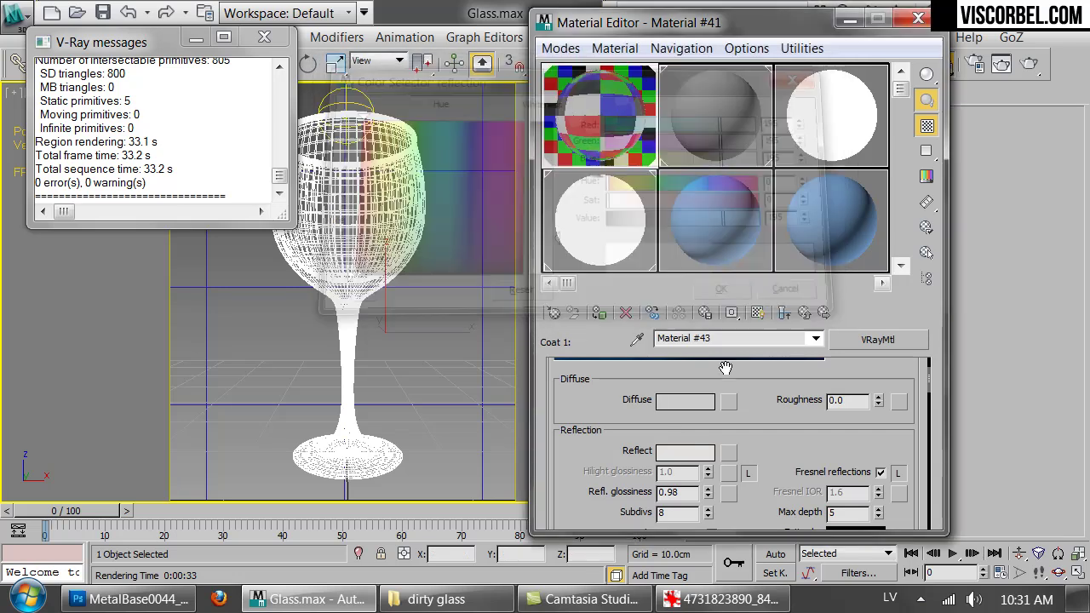
scroll(783, 401, "down", 2)
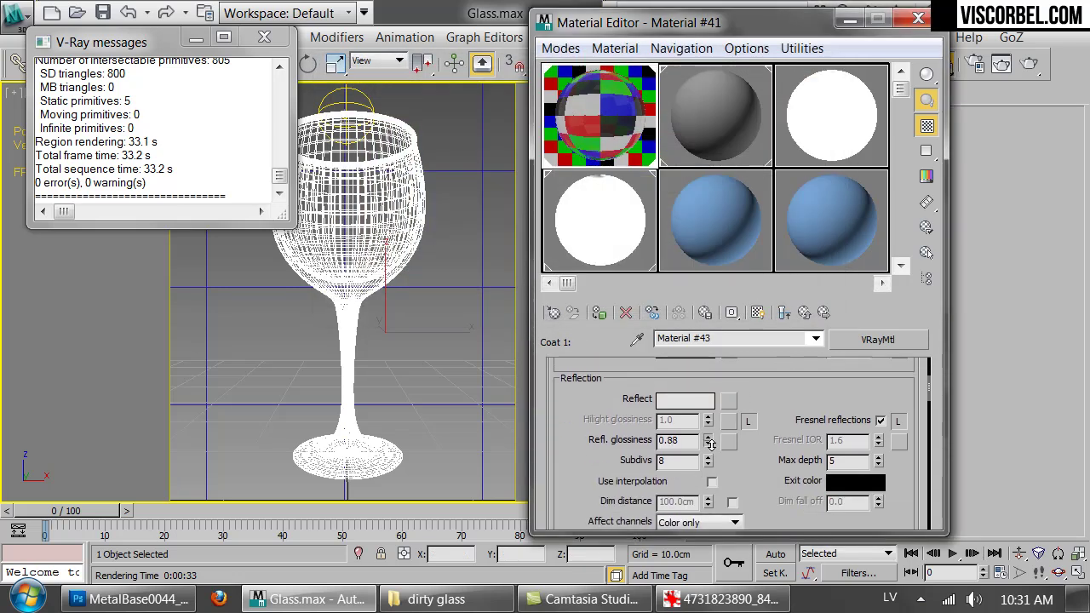
left_click_drag(711, 443, 713, 449)
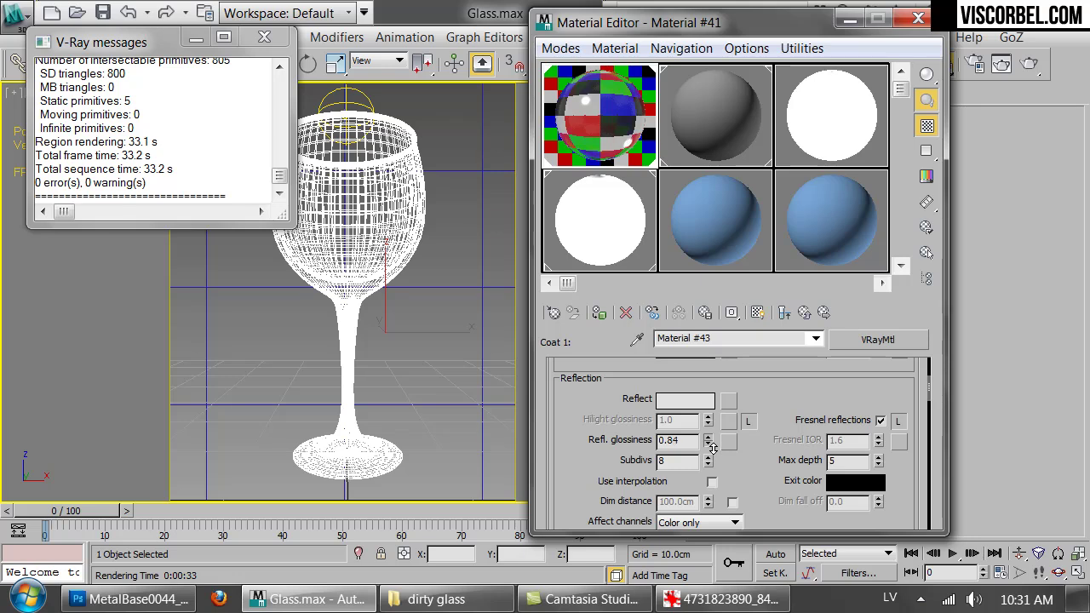
Step: Set Coat 1's refraction to grey 95 with 0.9 glossiness, then return to the blend material
scroll(792, 479, "down", 7)
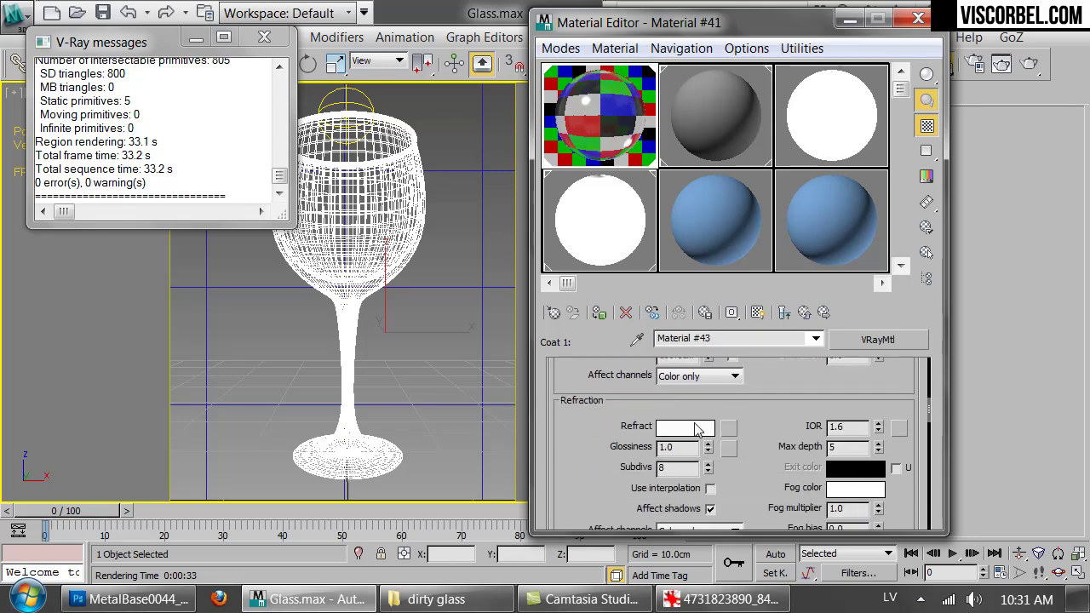
left_click(697, 427)
left_click(669, 220)
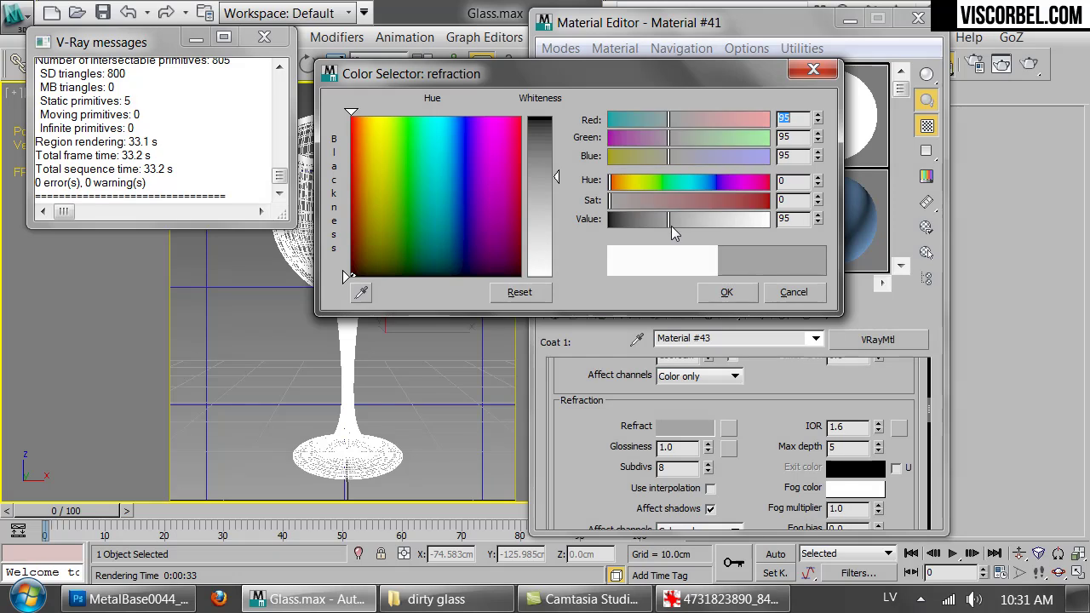
left_click(725, 292)
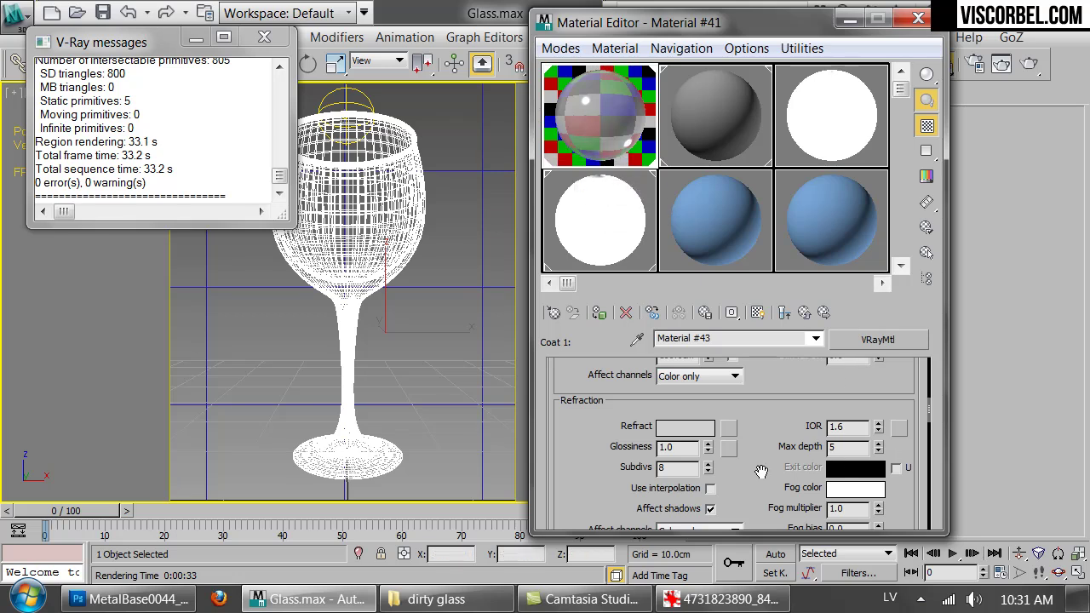
type("0.9")
key("Return")
left_click_drag(769, 371, 765, 424)
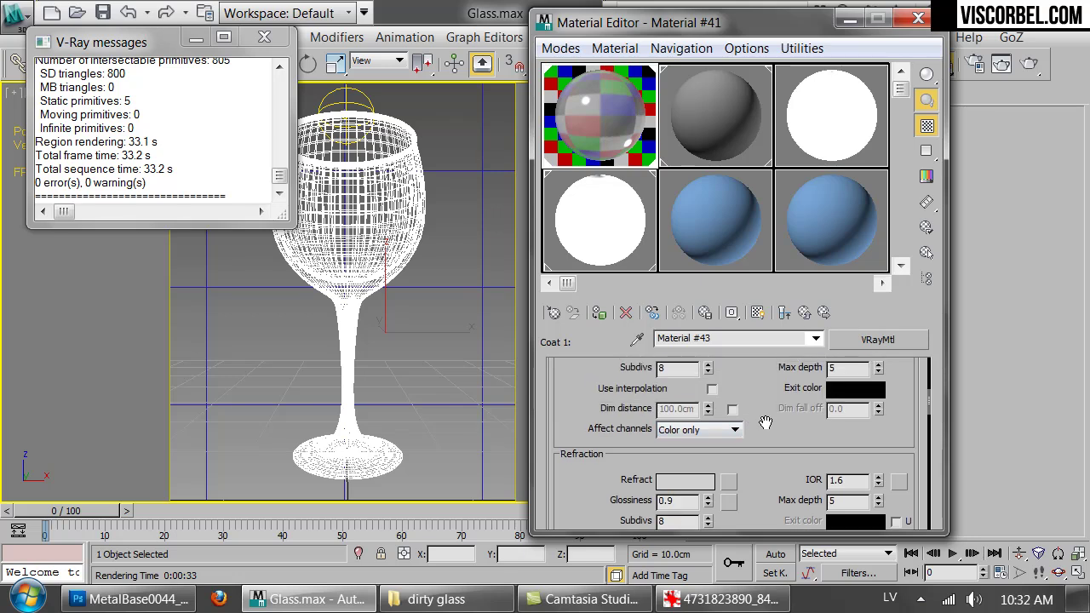
left_click(805, 313)
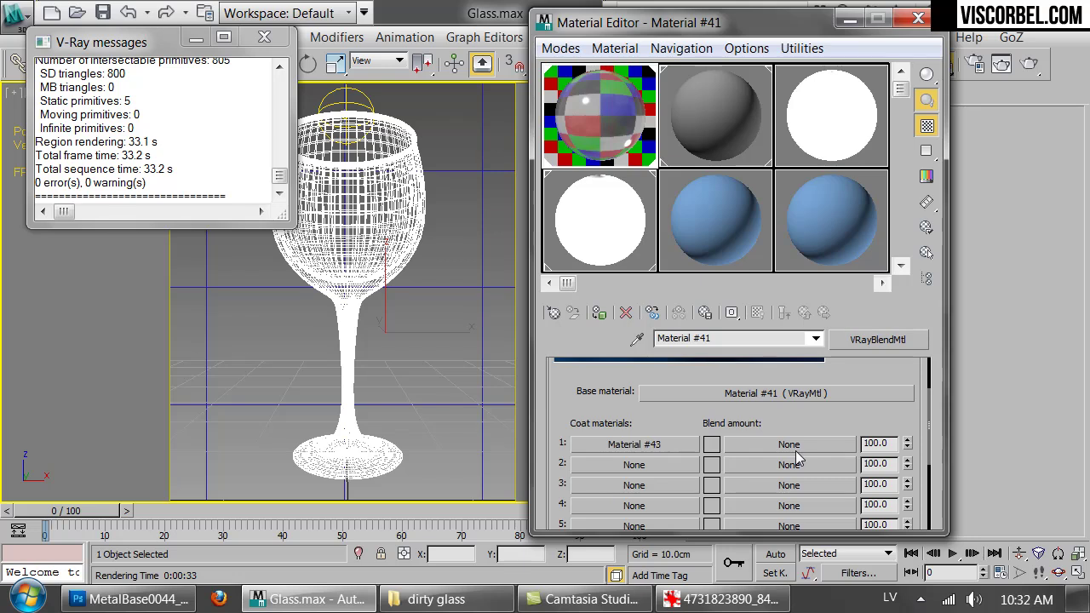
Step: Load smudges.jpg from the Textures folder as a bitmap for the first coat's blend amount
left_click(796, 446)
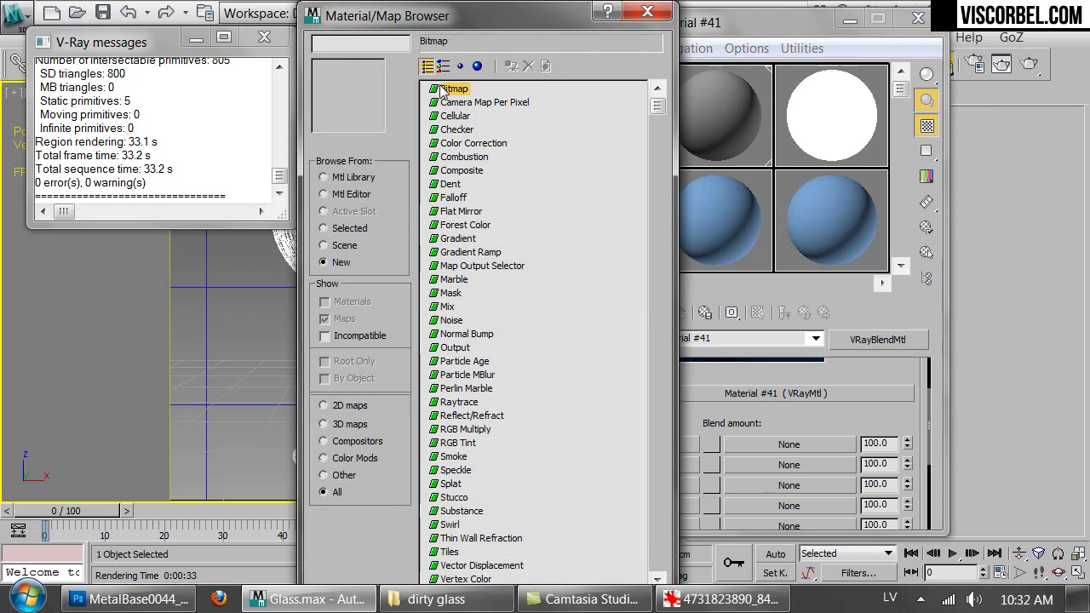
double_click(443, 90)
left_click(285, 81)
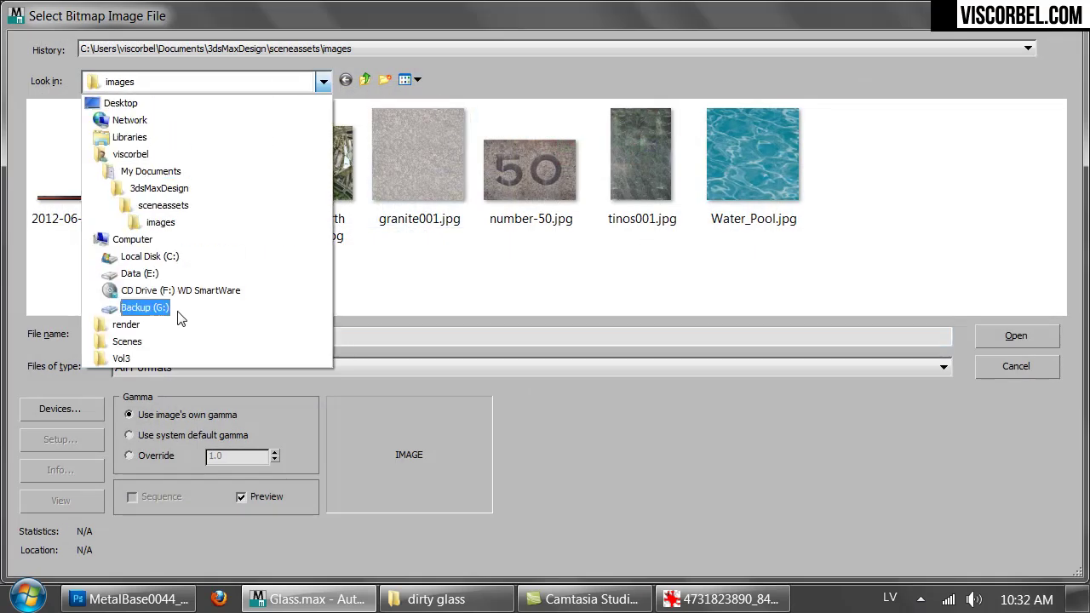
left_click(170, 345)
double_click(543, 210)
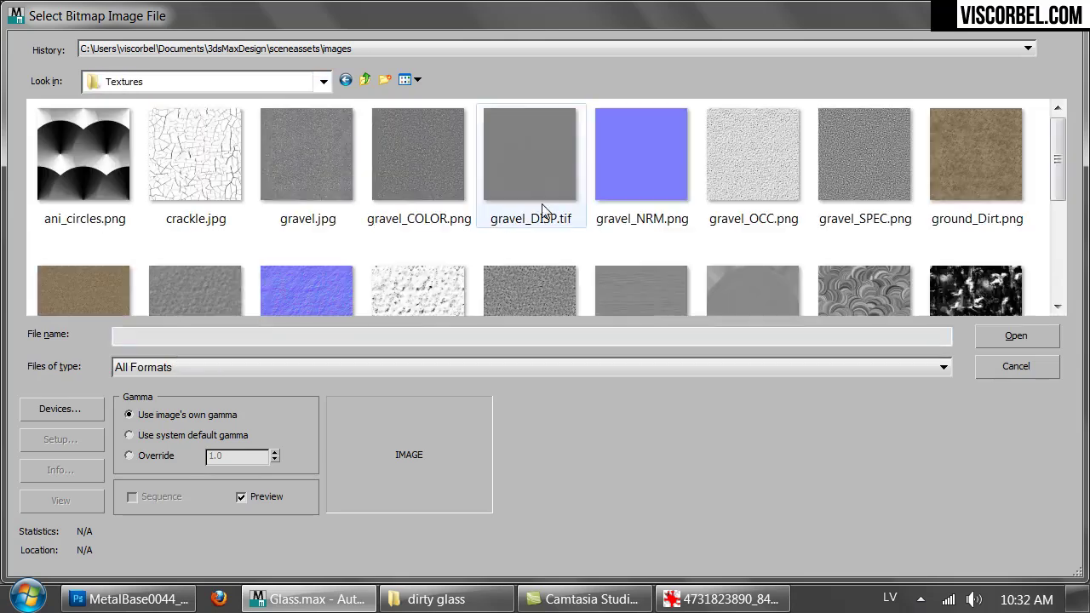
double_click(976, 291)
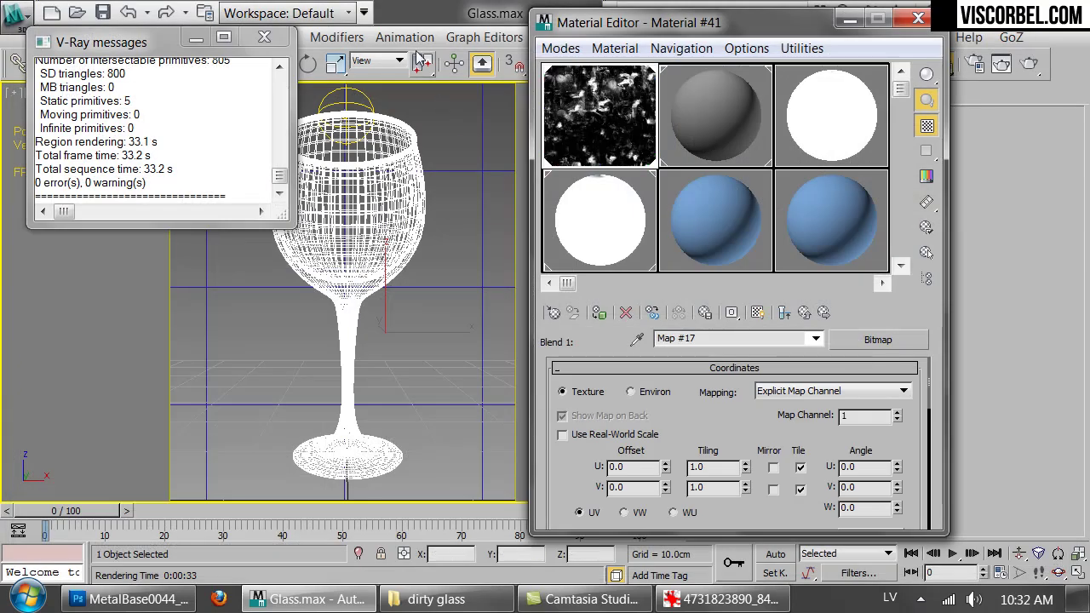
Step: Show the smudge map shaded on the glass in the viewport
left_click(759, 313)
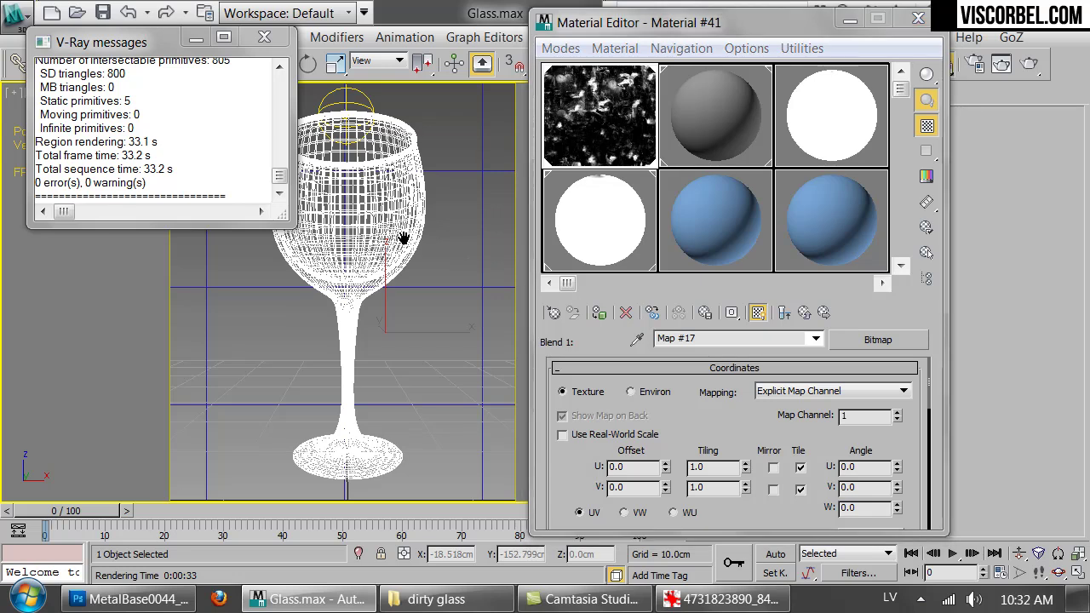
key("F3")
left_click(264, 37)
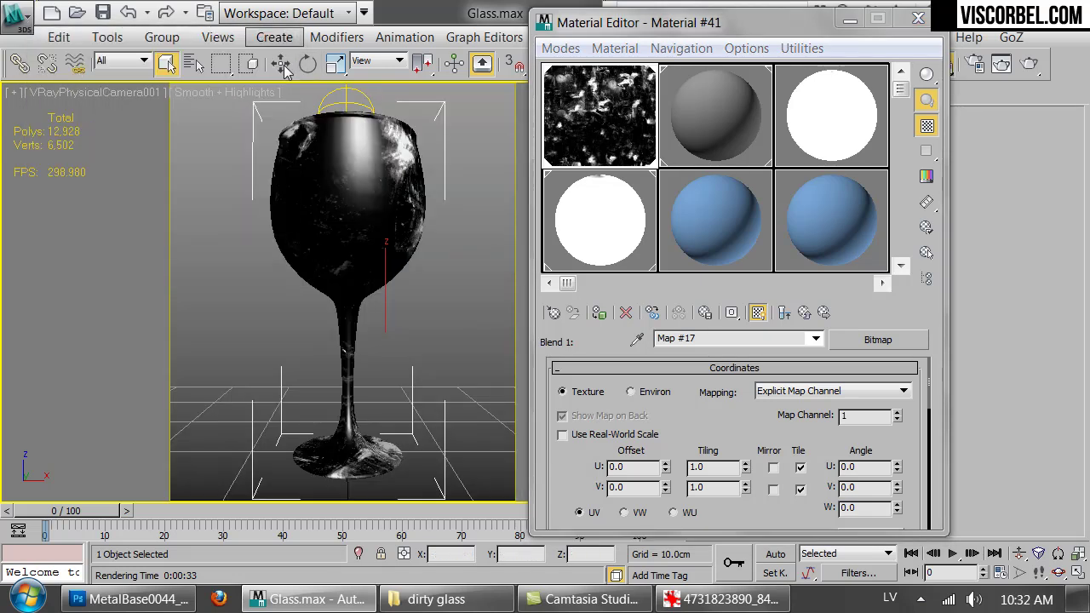
key("e")
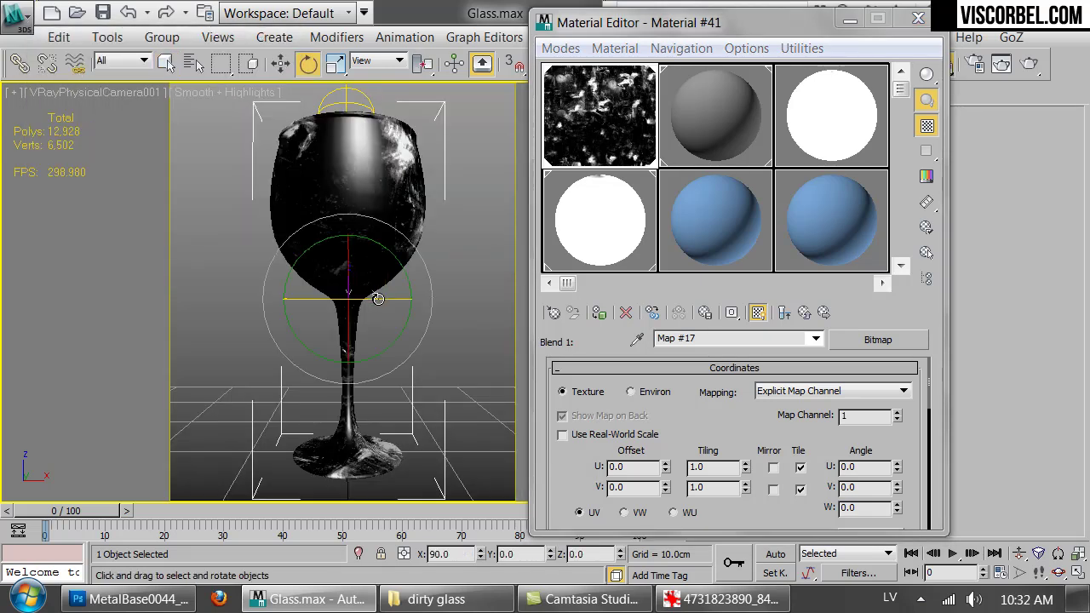
left_click_drag(378, 299, 747, 478)
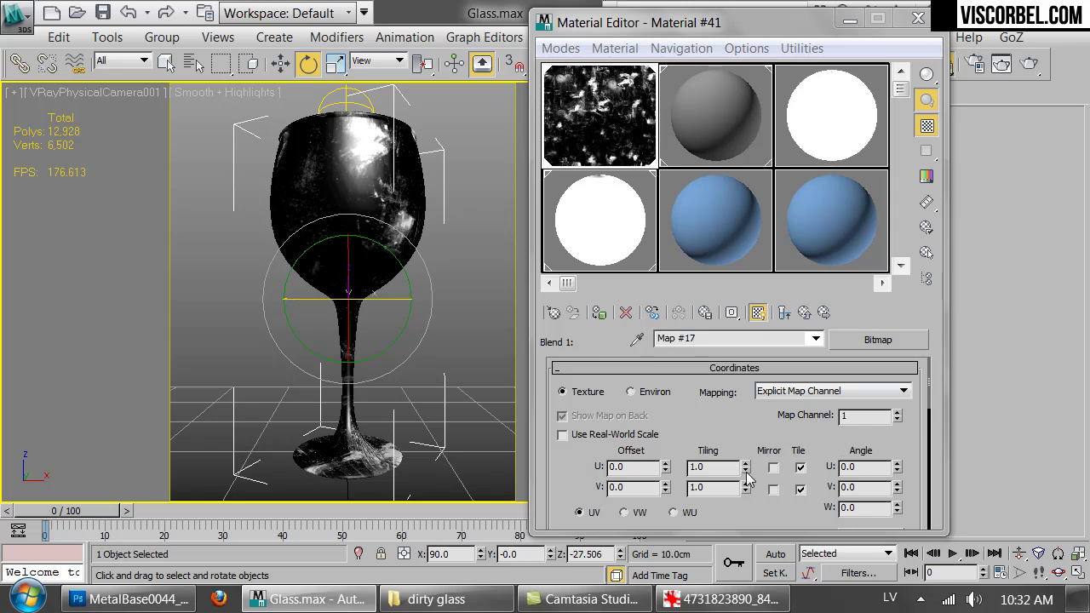
Step: Tile the smudge map 2 by 2 in U and V
left_click(712, 466)
type("2")
left_click(719, 487)
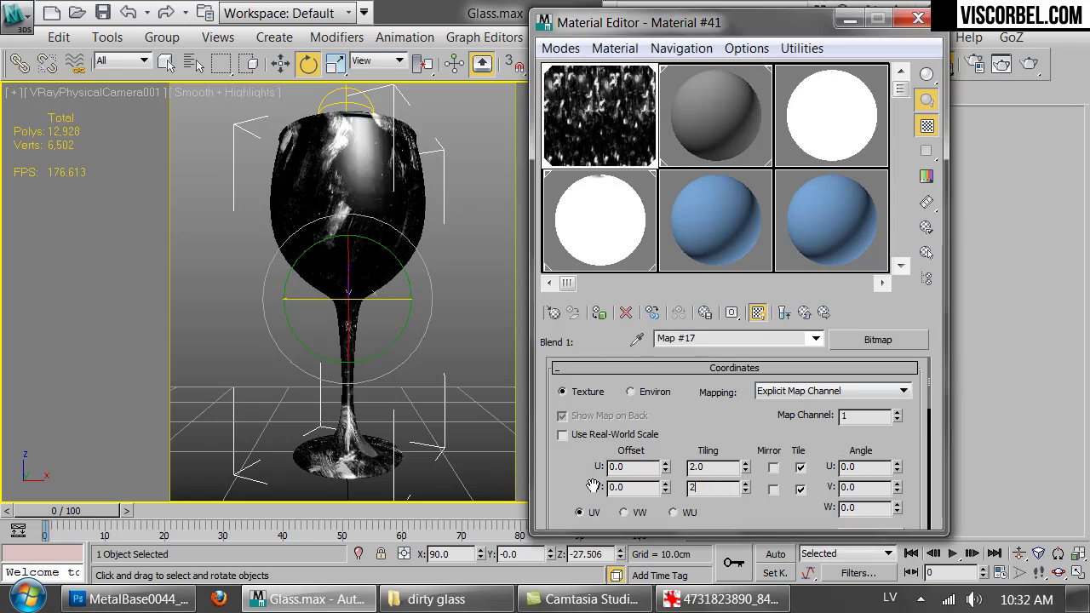
type("2")
key("Return")
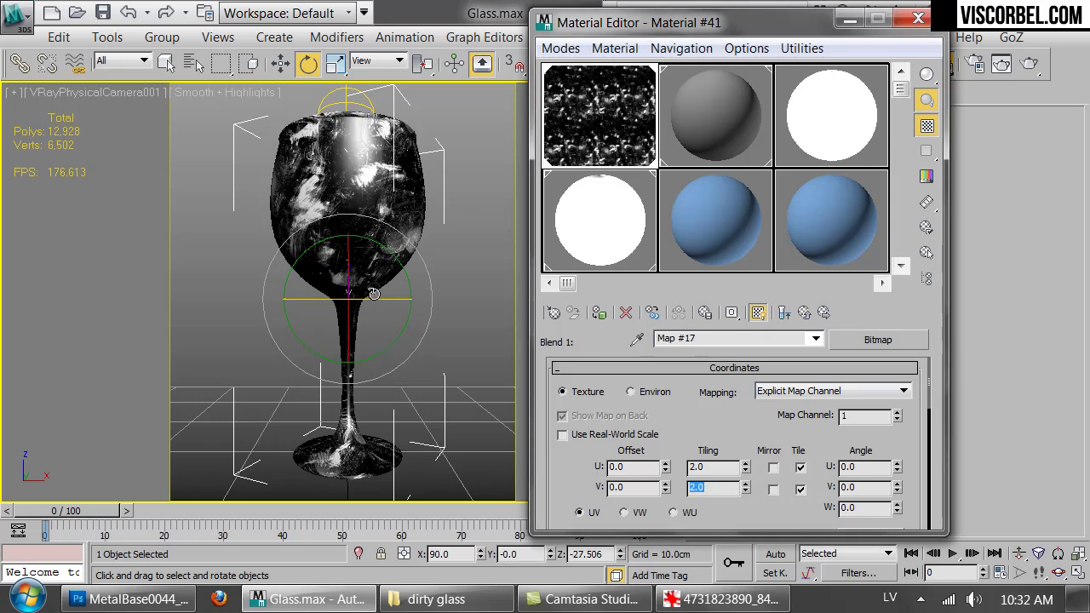
left_click_drag(374, 293, 507, 300)
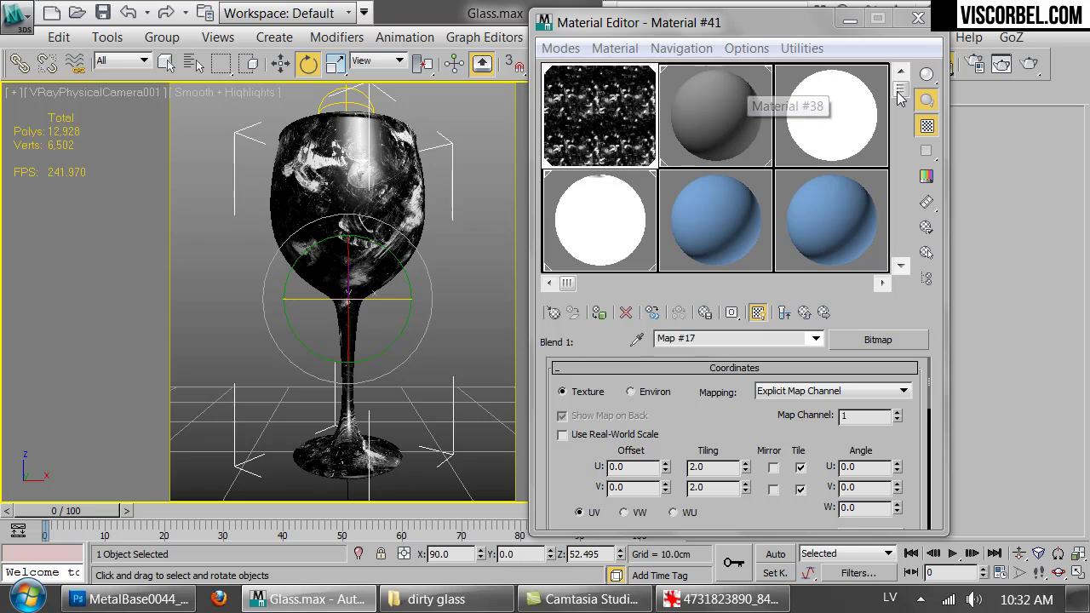
Step: Preview the map sample and set the bitmap's blur to 0.5
left_click(943, 36)
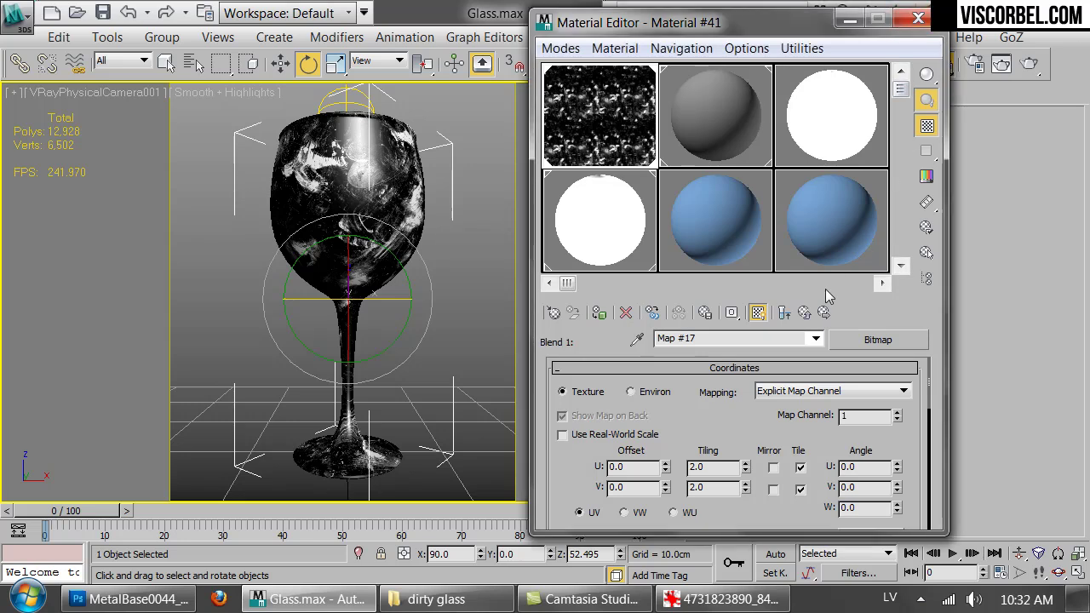
left_click(791, 315)
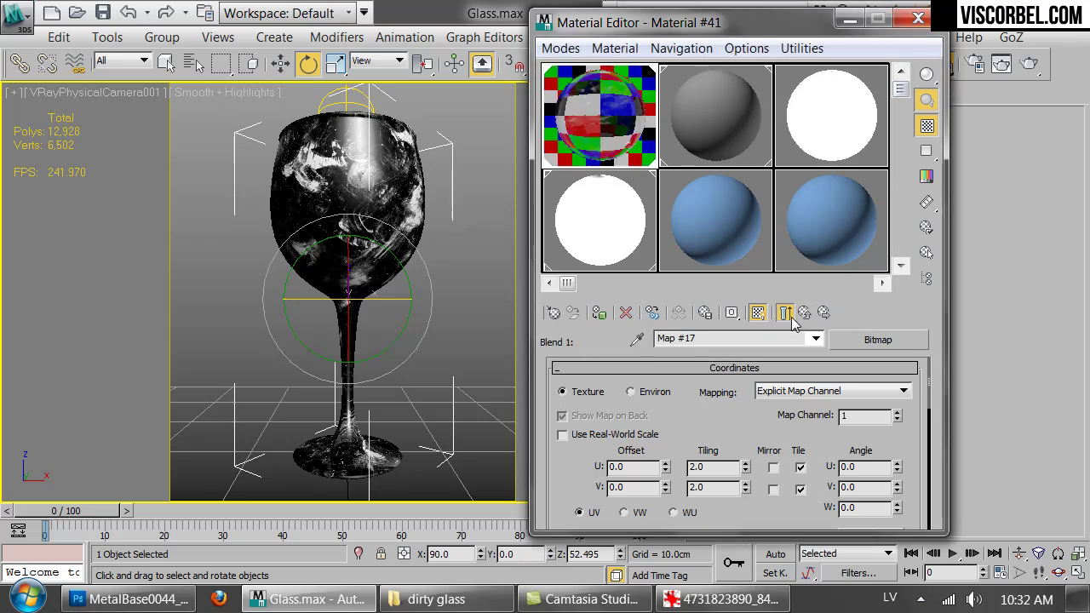
double_click(612, 128)
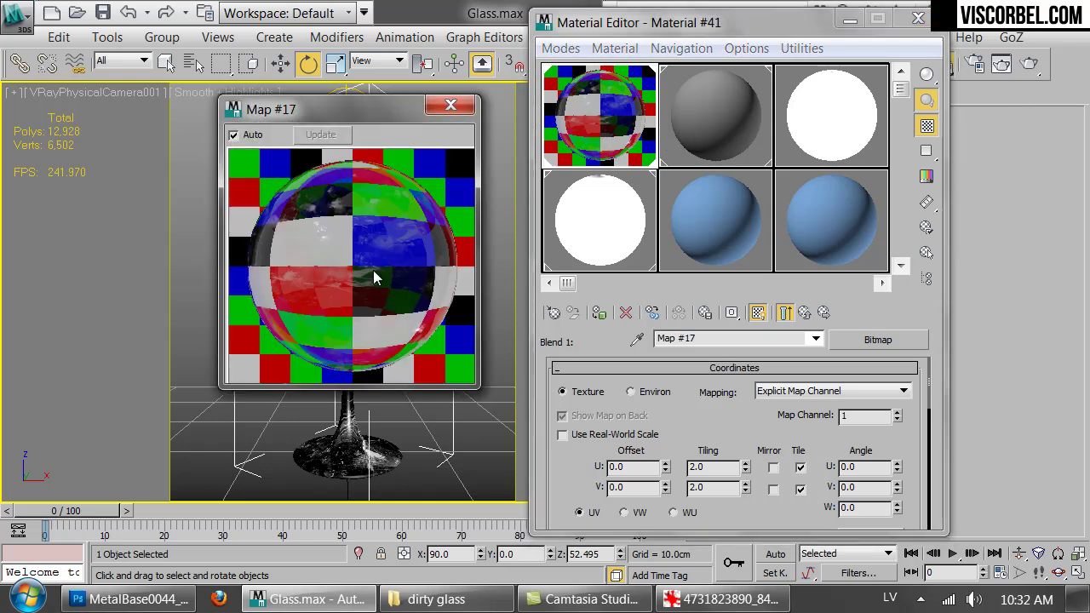
left_click(451, 104)
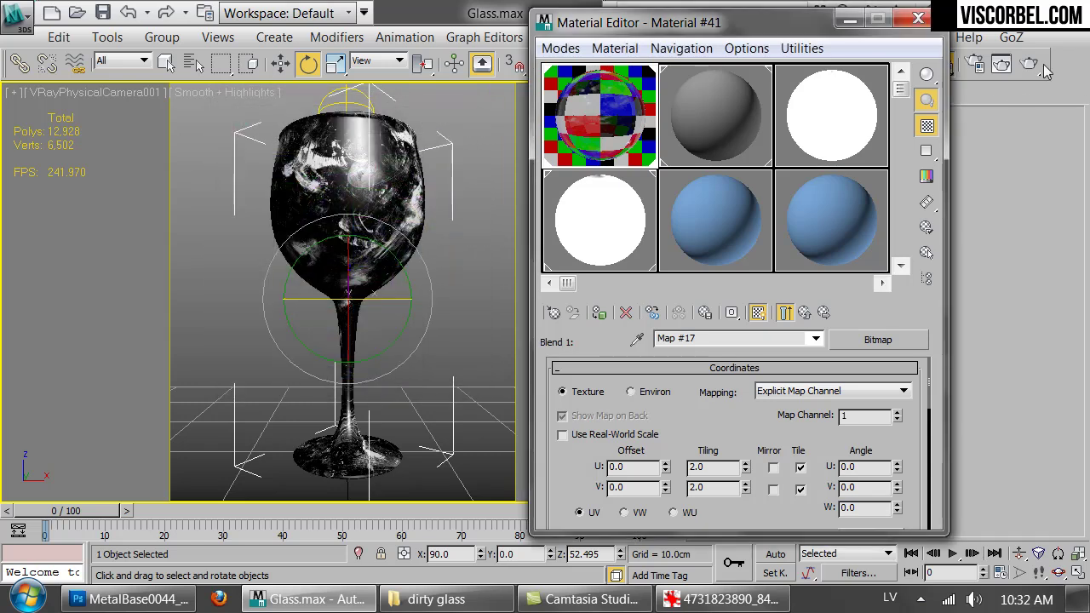
left_click_drag(709, 417, 737, 278)
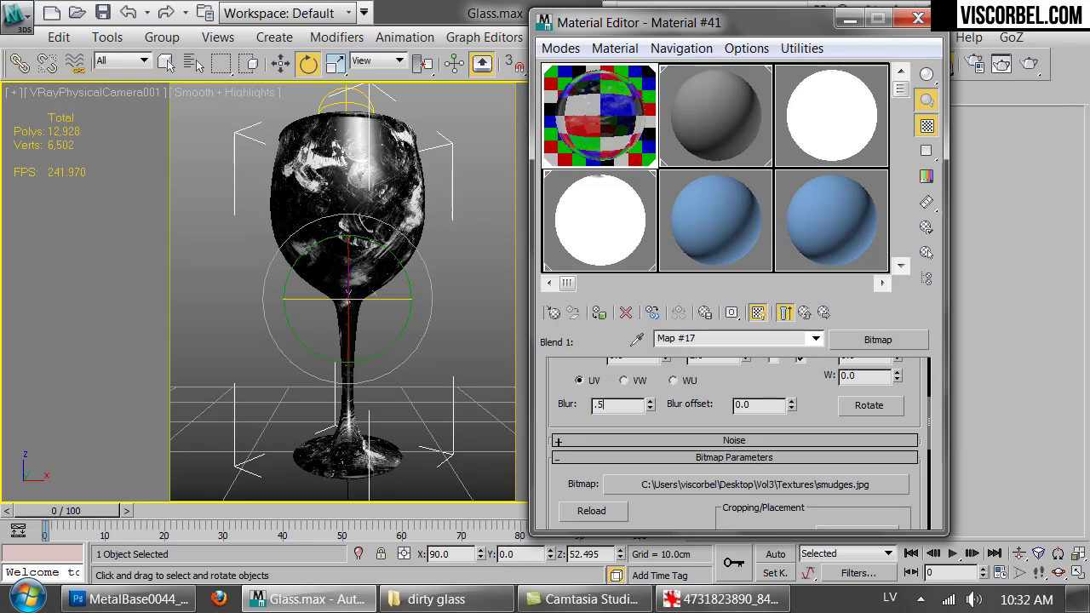
key("Return")
Step: Render the smudged glass, inspect it in the frame buffer, and stop the render early
left_click(1029, 71)
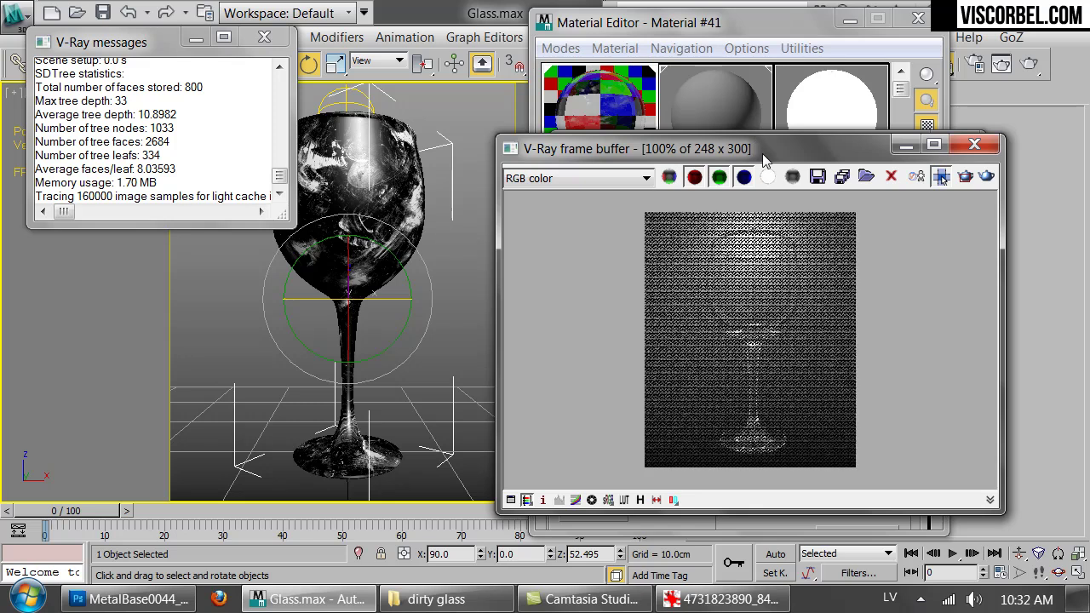
left_click_drag(754, 161, 548, 100)
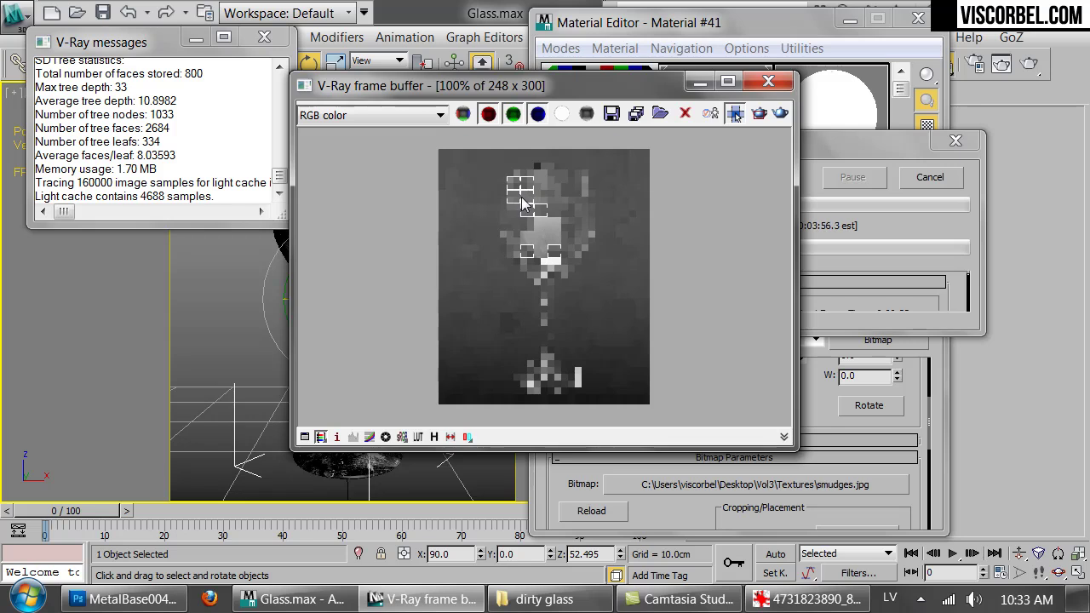
scroll(520, 211, "up", 2)
scroll(519, 241, "down", 1)
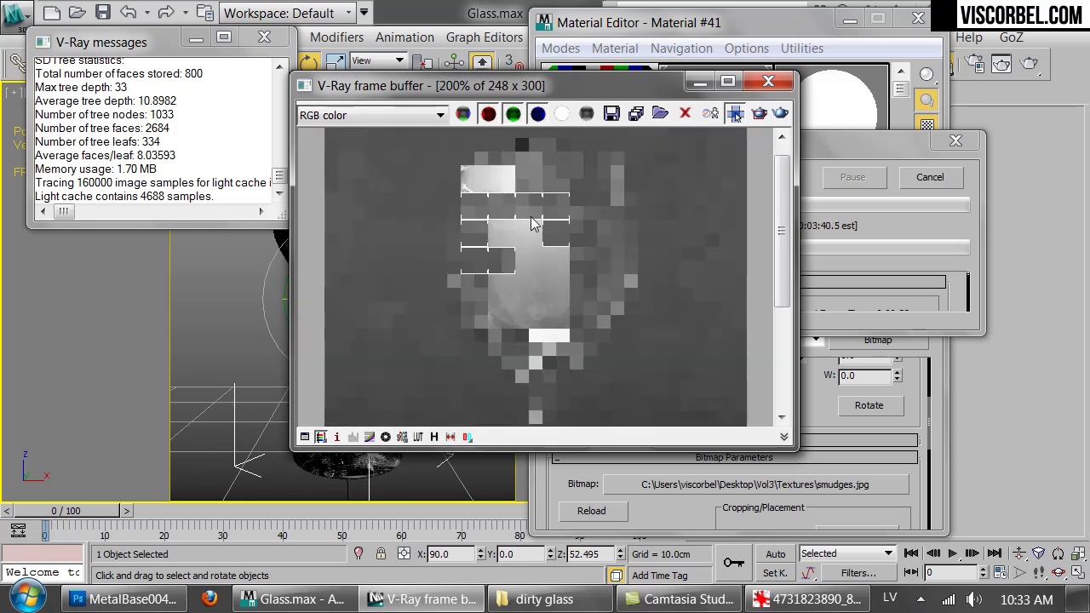
middle_click_drag(545, 239, 552, 254)
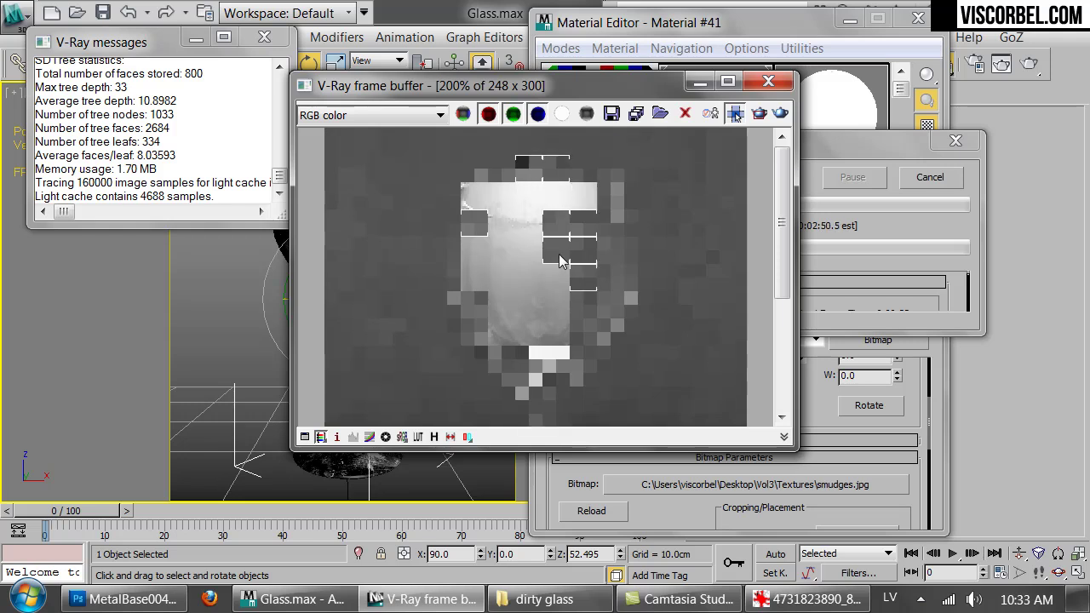
scroll(562, 256, "down", 1)
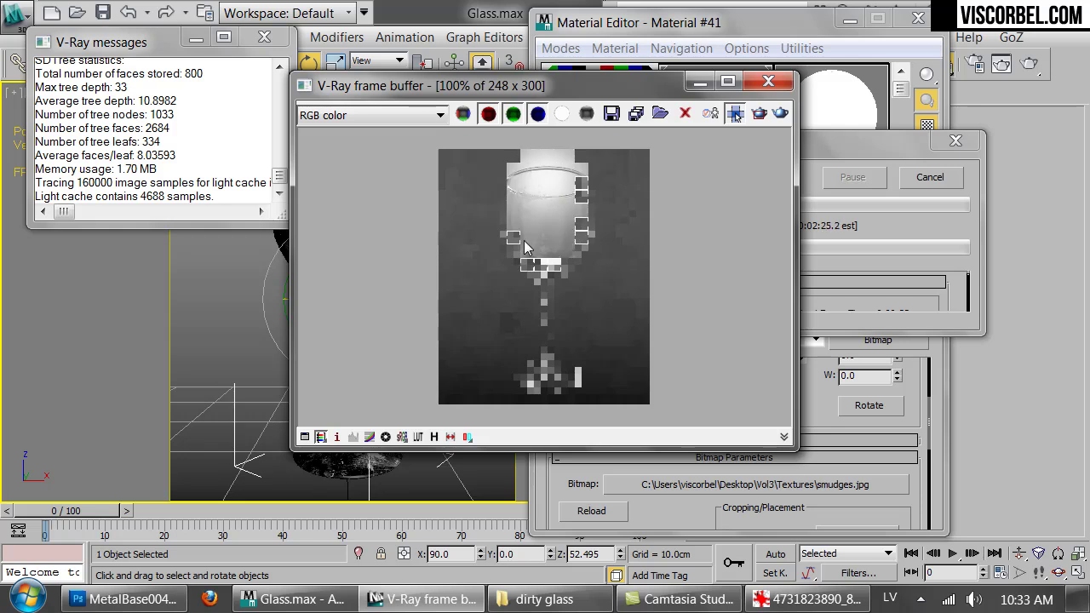
scroll(524, 245, "up", 1)
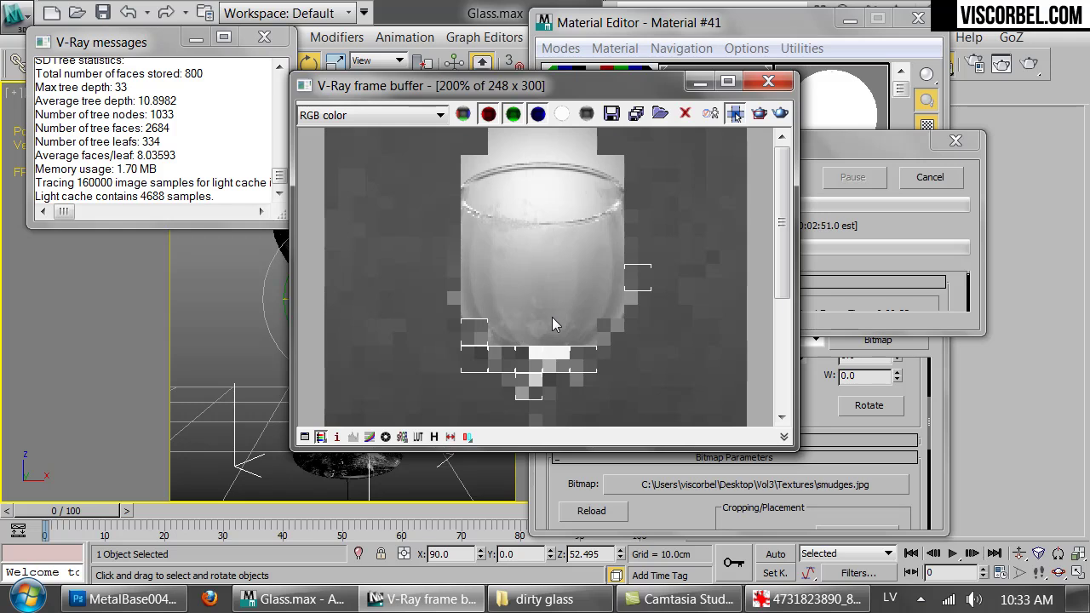
middle_click_drag(548, 311, 552, 281)
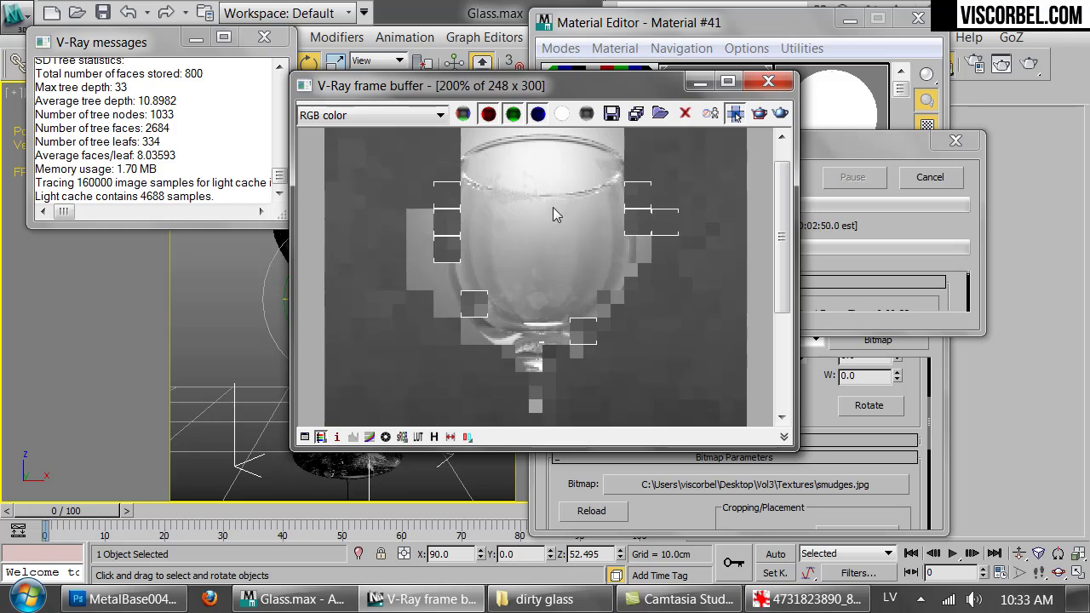
scroll(482, 199, "down", 2)
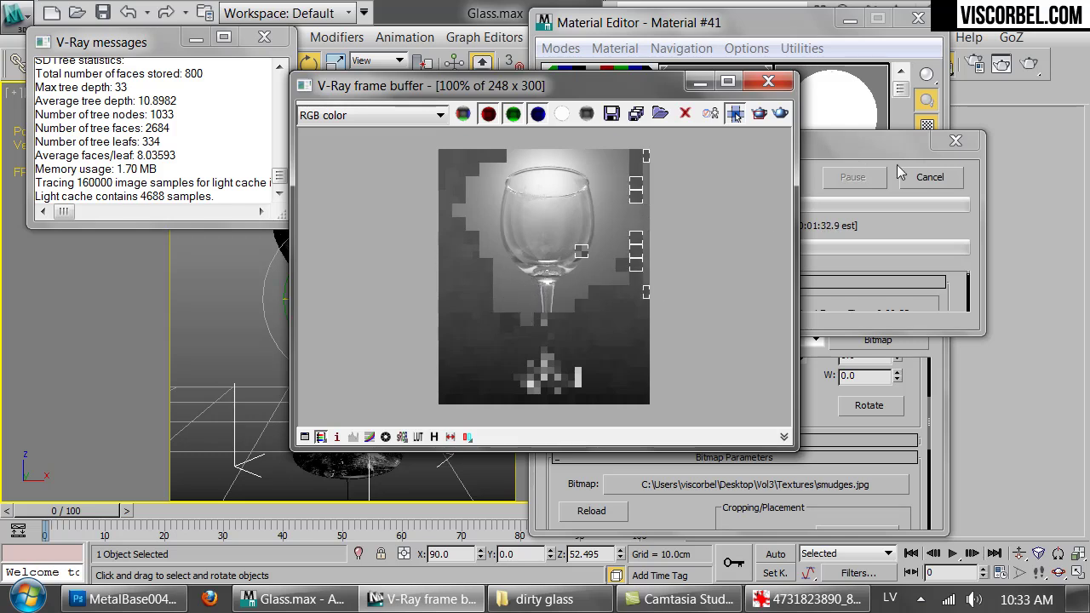
left_click(941, 176)
Step: Close the render window and merge Layer 1, Layer 2 and Layer 2 copy in Photoshop
left_click(768, 81)
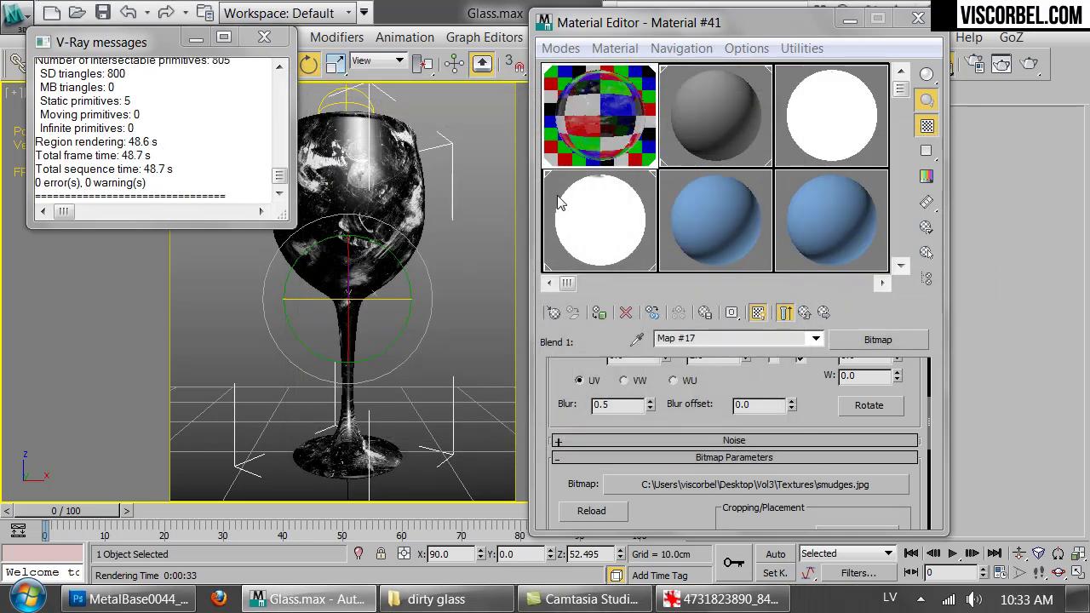
left_click(147, 599)
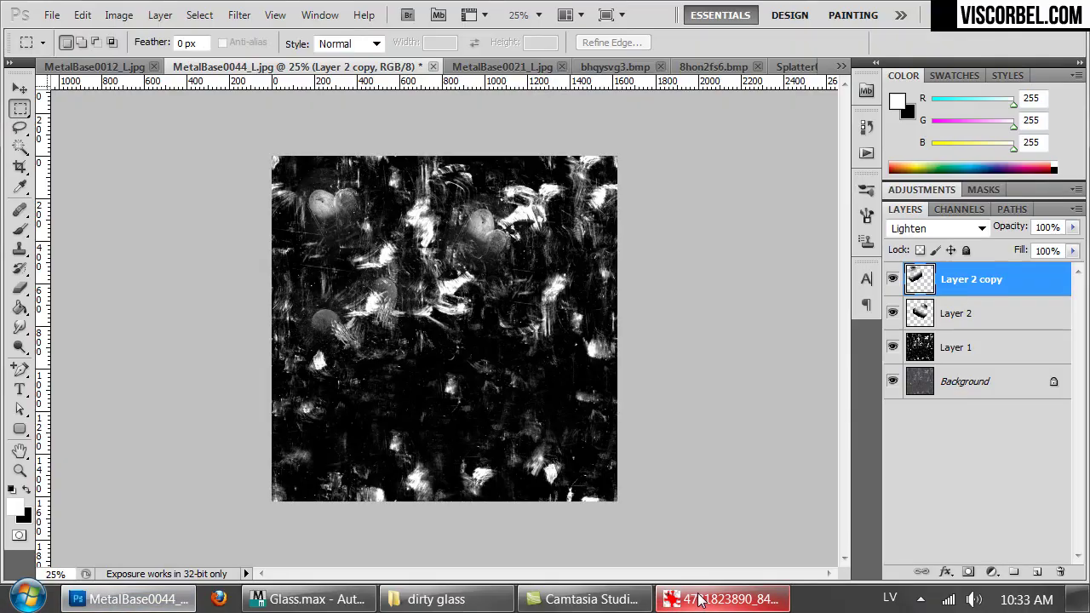
mouse_move(700, 600)
left_click(336, 600)
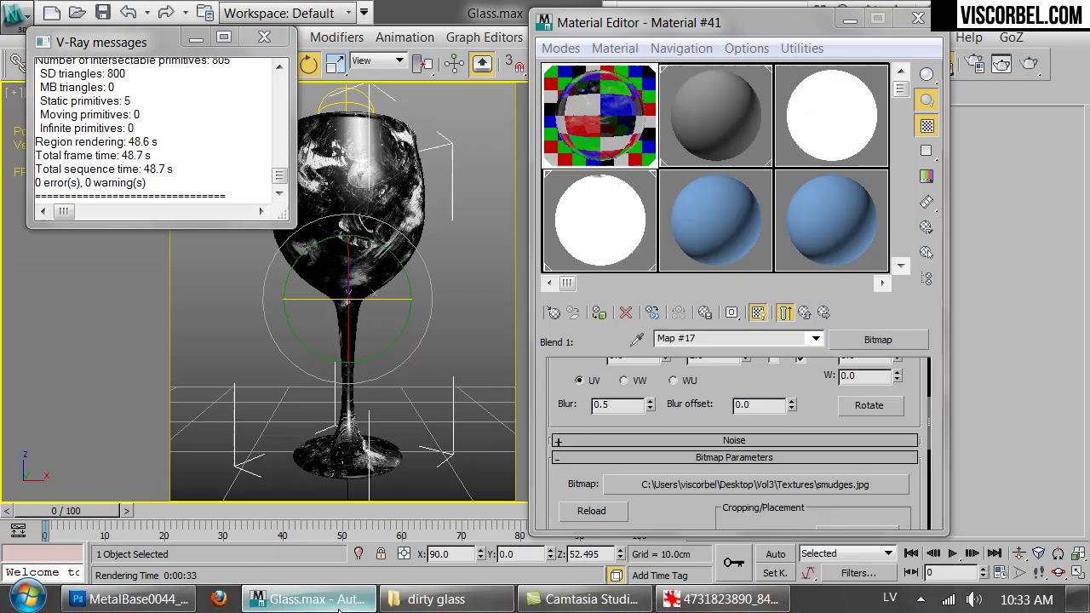
left_click(136, 599)
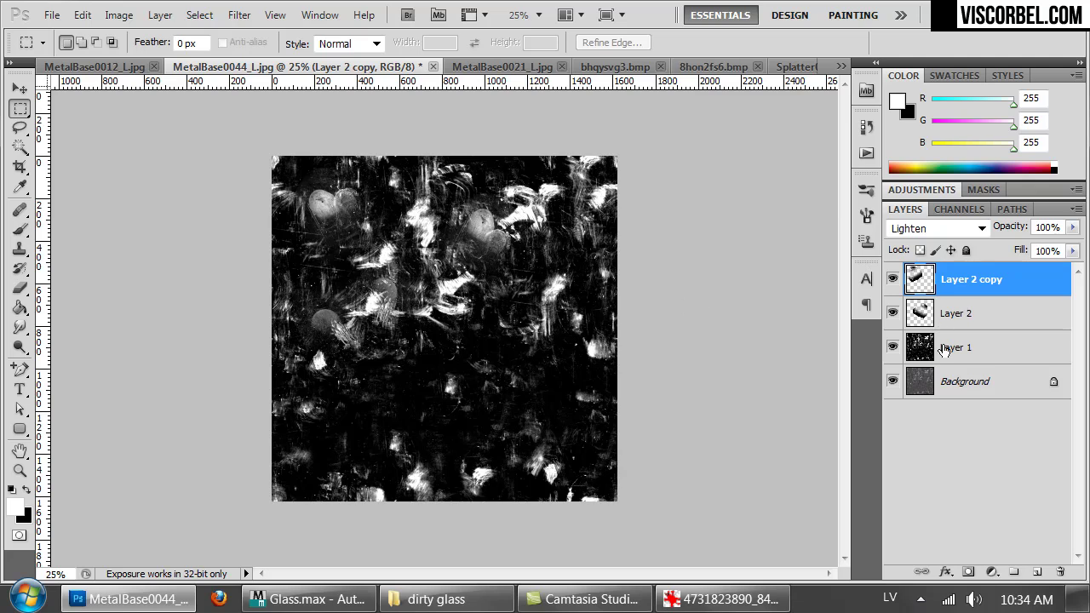
left_click(944, 349, "shift")
key("ctrl+e")
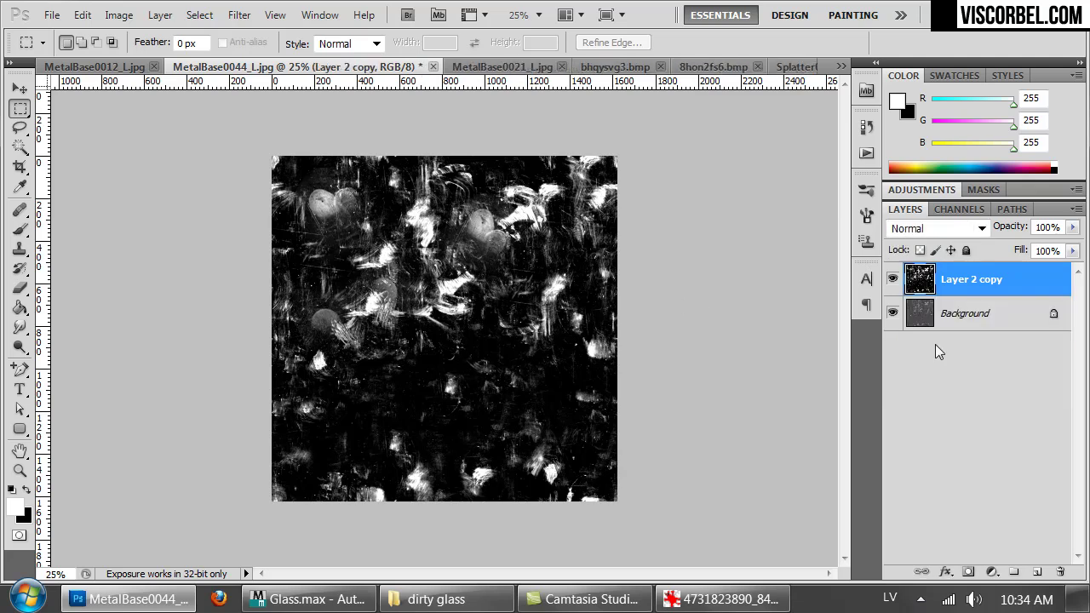
Step: Duplicate the merged smudge layer and pick a 187 px Smudge brush
key("ctrl+j")
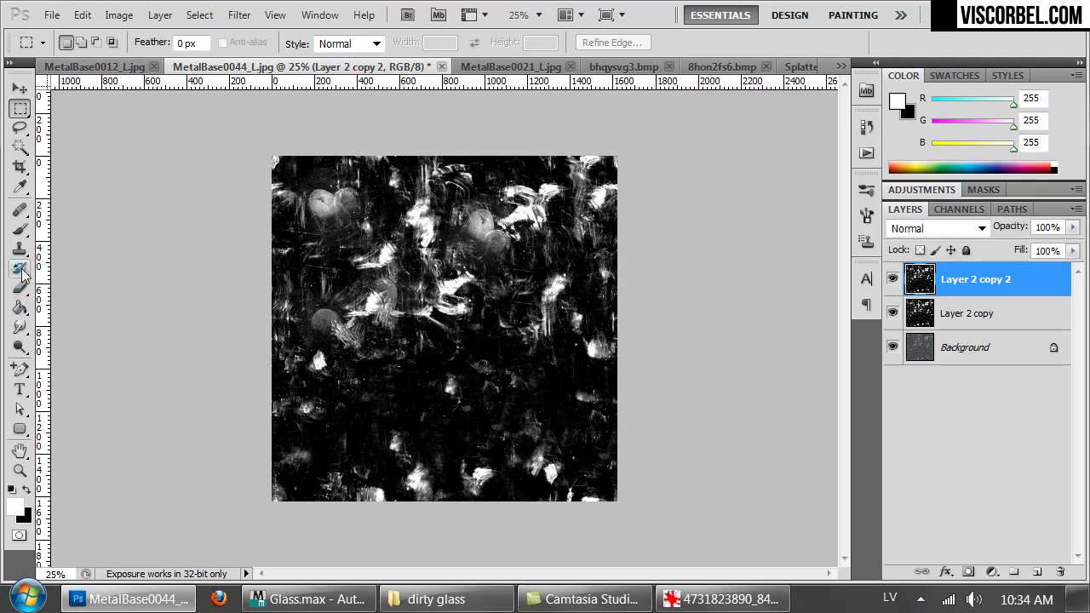
left_click(21, 328)
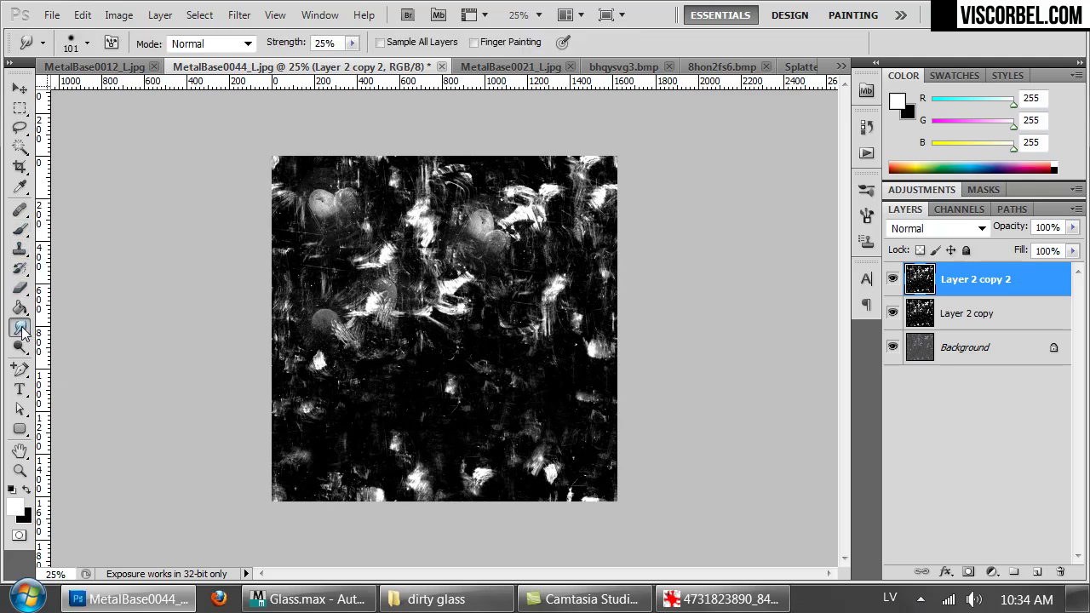
left_click(68, 362)
right_click(402, 277)
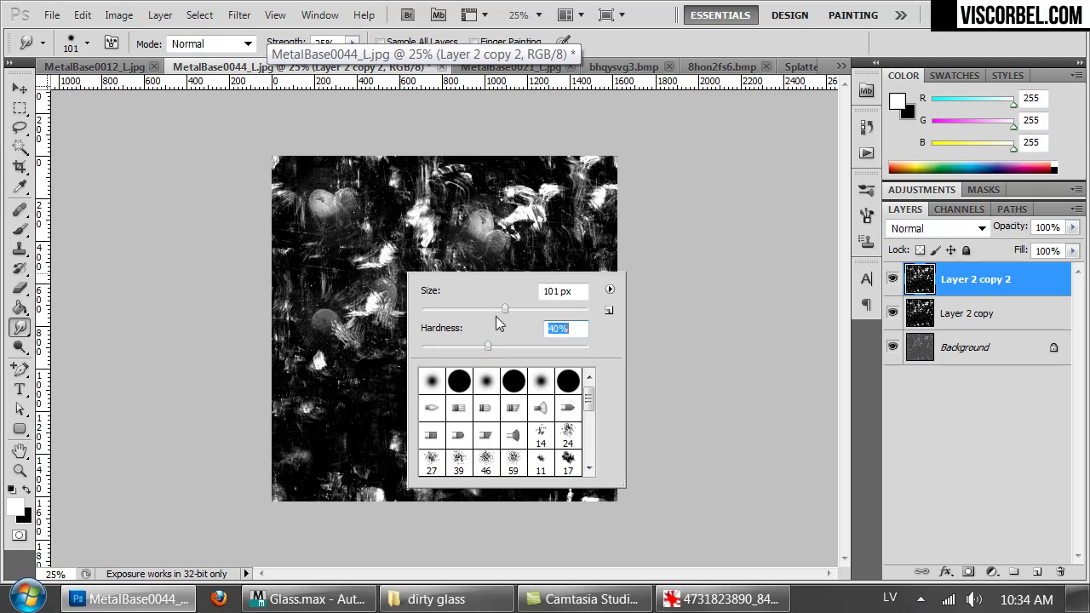
left_click_drag(516, 312, 540, 310)
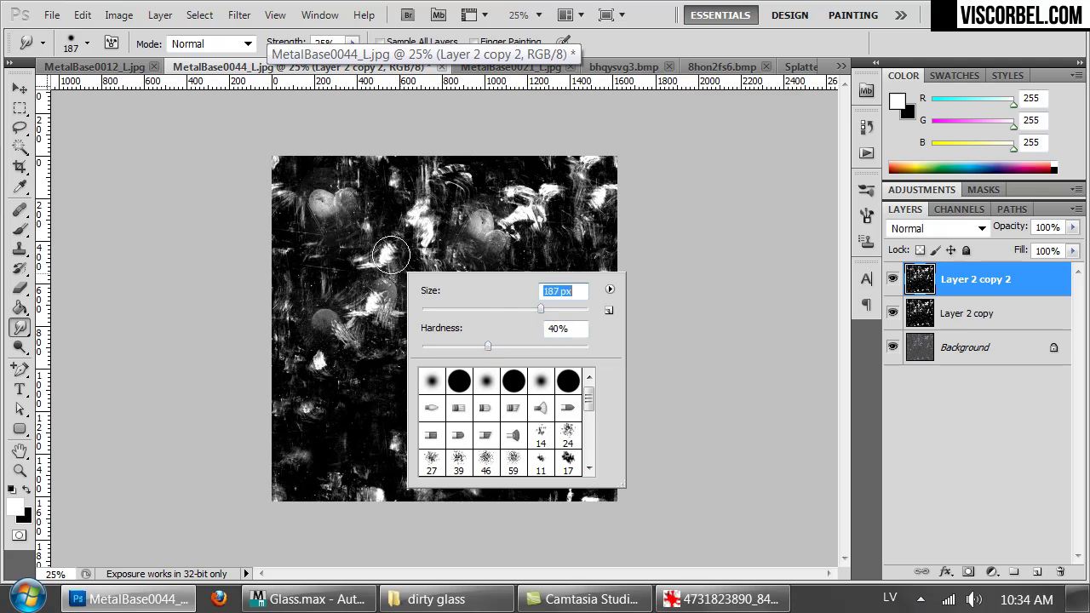
key("Return")
Step: Smear the bright blobs into streaks across the upper left and lower texture
mouse_move(326, 213)
left_mouse_down()
mouse_move(344, 296)
mouse_move(386, 313)
mouse_move(400, 290)
left_mouse_up()
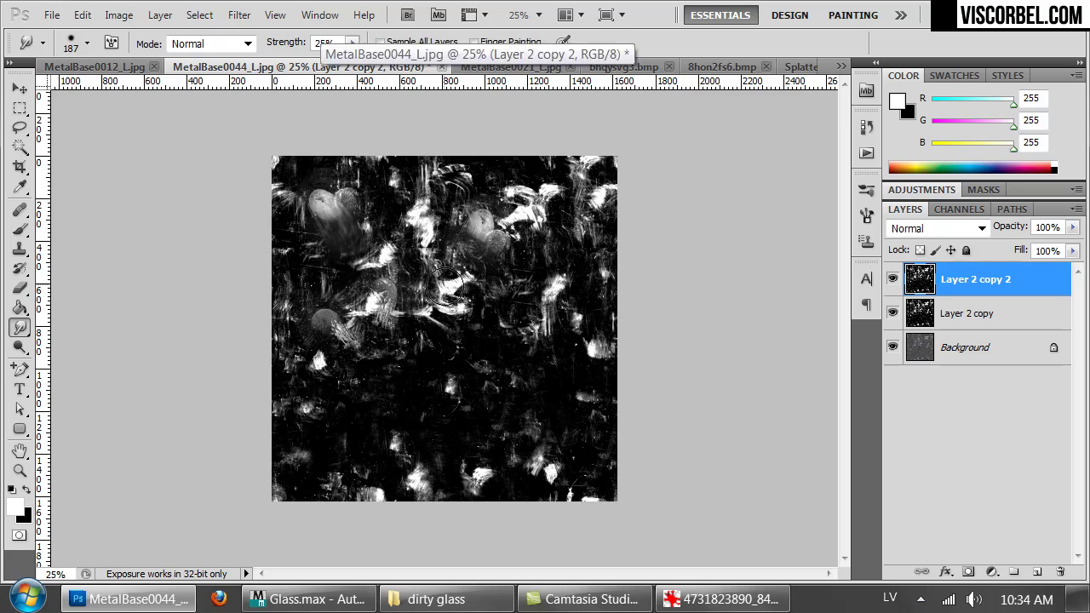
mouse_move(396, 257)
left_mouse_down()
mouse_move(401, 322)
mouse_move(390, 259)
mouse_move(409, 301)
mouse_move(405, 313)
mouse_move(393, 252)
mouse_move(368, 220)
mouse_move(402, 170)
mouse_move(419, 213)
mouse_move(385, 269)
mouse_move(459, 180)
mouse_move(429, 232)
mouse_move(456, 217)
mouse_move(387, 177)
mouse_move(396, 229)
mouse_move(354, 208)
mouse_move(339, 181)
mouse_move(360, 192)
mouse_move(376, 249)
mouse_move(311, 206)
mouse_move(291, 212)
mouse_move(292, 201)
mouse_move(280, 229)
mouse_move(291, 276)
mouse_move(348, 328)
mouse_move(353, 441)
mouse_move(372, 373)
mouse_move(364, 302)
mouse_move(299, 309)
mouse_move(317, 335)
mouse_move(478, 289)
mouse_move(457, 287)
mouse_move(505, 324)
mouse_move(517, 312)
mouse_move(468, 276)
mouse_move(459, 290)
mouse_move(522, 336)
mouse_move(432, 237)
mouse_move(479, 224)
mouse_move(477, 287)
mouse_move(482, 250)
mouse_move(492, 257)
mouse_move(522, 219)
mouse_move(537, 247)
mouse_move(563, 219)
mouse_move(511, 220)
mouse_move(515, 204)
mouse_move(524, 209)
mouse_move(492, 196)
mouse_move(583, 198)
mouse_move(603, 255)
mouse_move(598, 223)
mouse_move(564, 267)
mouse_move(550, 365)
mouse_move(596, 353)
left_mouse_up()
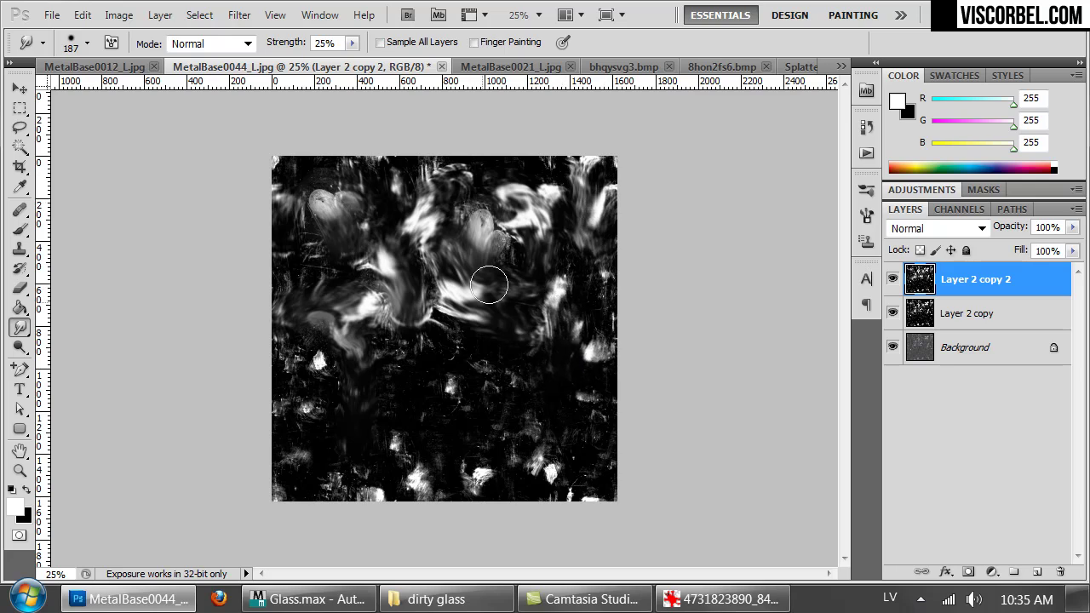
mouse_move(432, 481)
left_mouse_down()
mouse_move(418, 467)
mouse_move(446, 395)
mouse_move(483, 475)
mouse_move(511, 348)
mouse_move(428, 443)
mouse_move(477, 482)
mouse_move(512, 344)
left_mouse_up()
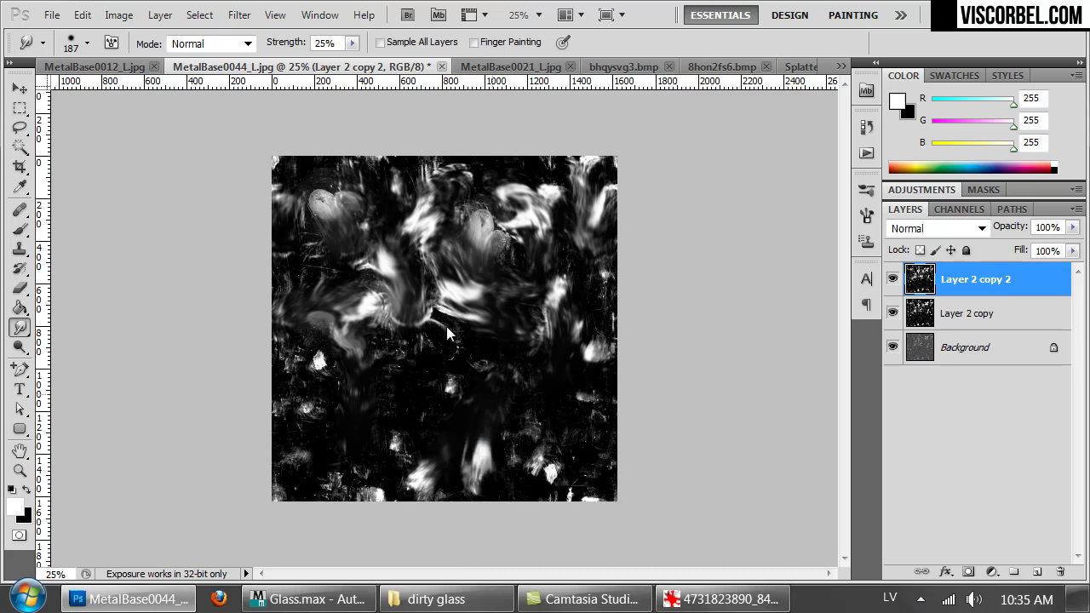
mouse_move(449, 334)
left_mouse_down()
mouse_move(323, 360)
mouse_move(311, 370)
mouse_move(329, 389)
mouse_move(308, 375)
mouse_move(298, 401)
mouse_move(291, 373)
mouse_move(297, 418)
mouse_move(297, 267)
mouse_move(336, 287)
mouse_move(304, 236)
mouse_move(401, 335)
mouse_move(382, 414)
mouse_move(427, 342)
mouse_move(426, 379)
mouse_move(454, 346)
mouse_move(452, 266)
mouse_move(515, 256)
mouse_move(518, 310)
left_mouse_up()
mouse_move(452, 330)
left_mouse_down()
mouse_move(419, 358)
mouse_move(379, 458)
mouse_move(385, 468)
mouse_move(434, 403)
mouse_move(427, 433)
mouse_move(403, 449)
mouse_move(431, 420)
mouse_move(457, 334)
mouse_move(440, 402)
mouse_move(358, 415)
mouse_move(496, 402)
left_mouse_up()
Step: Shrink the brush to 94 px and smear more streaks across the lower and middle texture
right_click(460, 397)
left_click(356, 462)
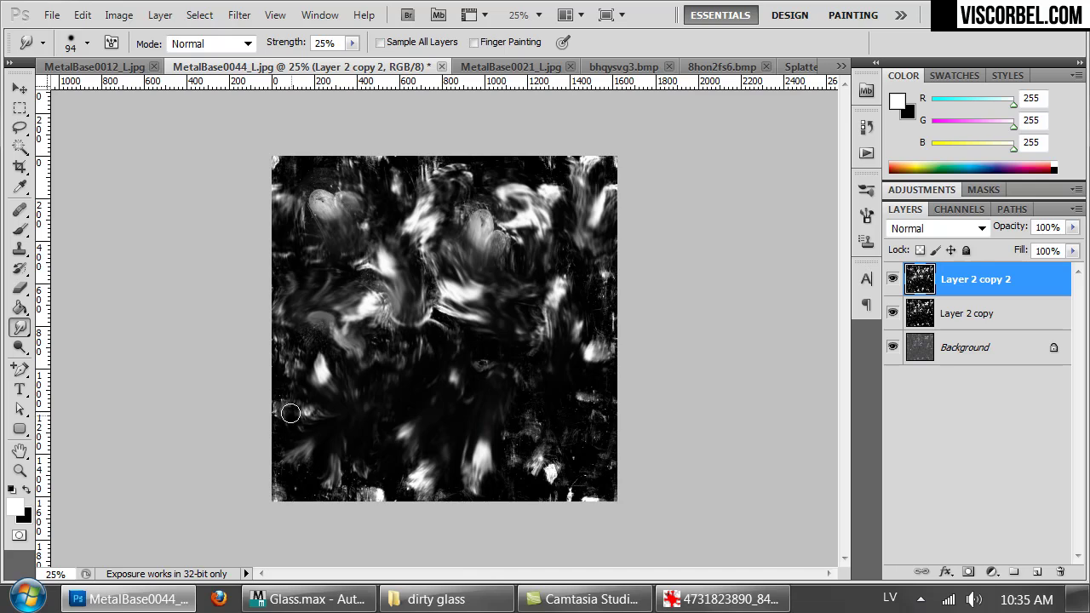
mouse_move(317, 377)
left_mouse_down()
mouse_move(360, 432)
mouse_move(349, 421)
left_mouse_up()
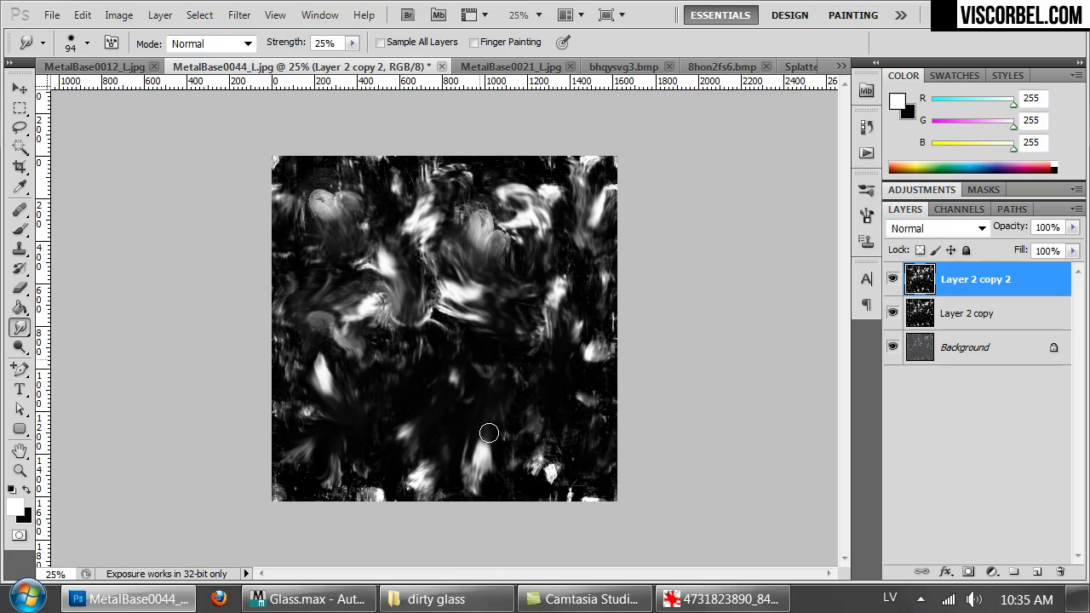
left_click_drag(530, 323, 543, 393)
mouse_move(370, 489)
left_mouse_down()
mouse_move(417, 456)
mouse_move(447, 398)
left_mouse_up()
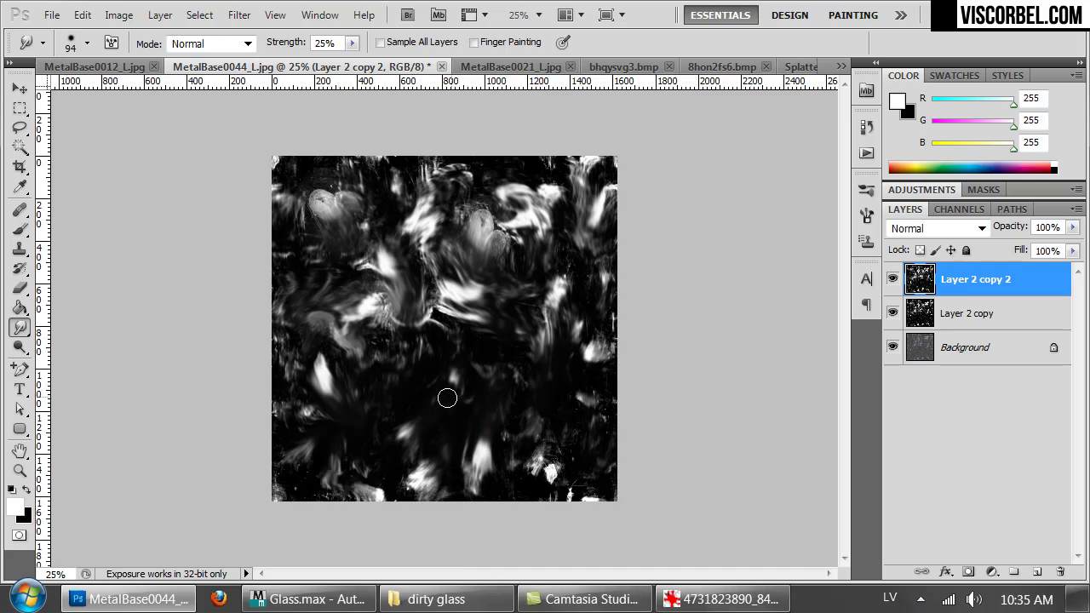
mouse_move(391, 328)
left_mouse_down()
mouse_move(427, 294)
mouse_move(420, 277)
mouse_move(418, 316)
mouse_move(424, 270)
mouse_move(426, 303)
left_mouse_up()
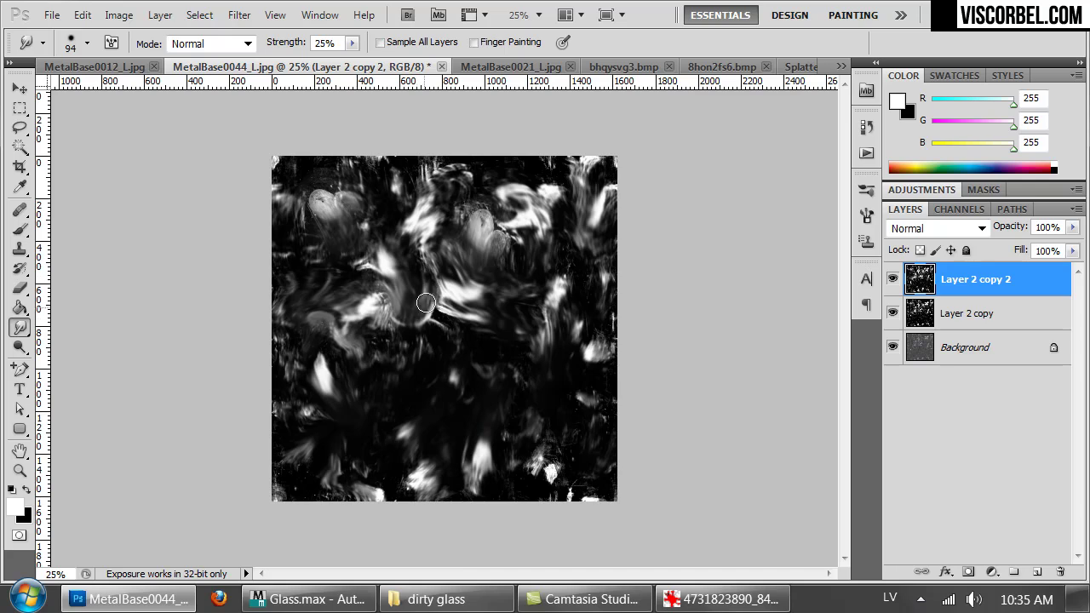
Step: Paste the fingerprint image into MetalBase0044, move it up, and invert it
left_click(479, 68)
left_click(535, 68)
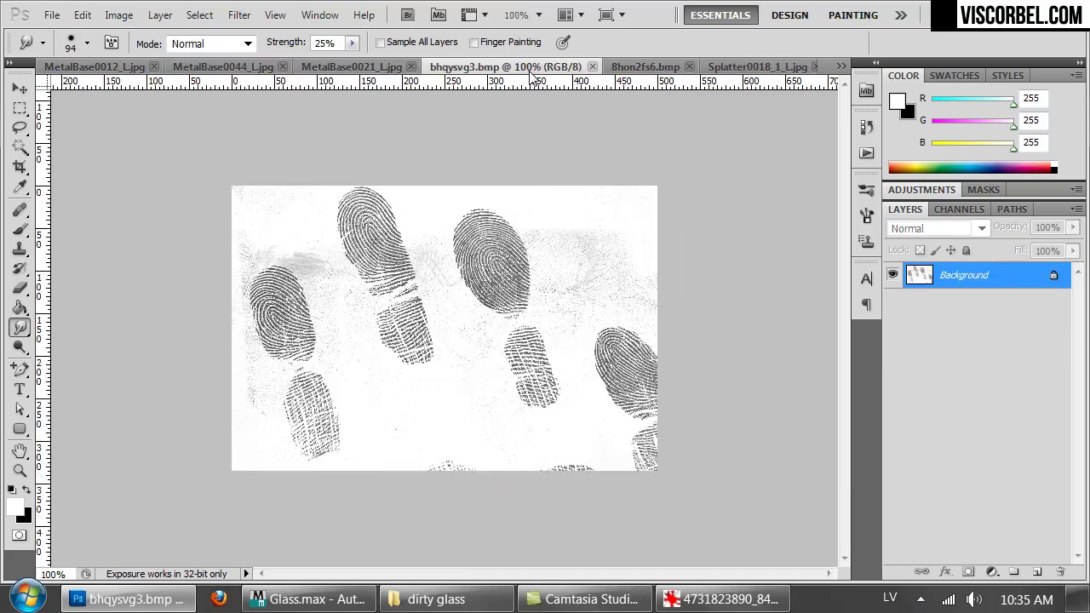
left_click(640, 67)
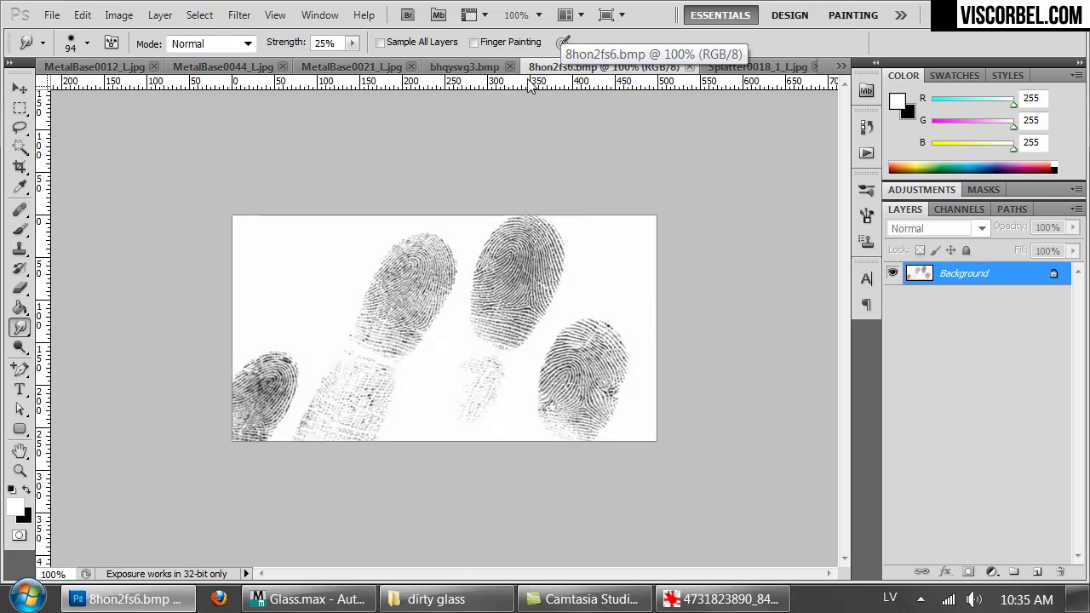
left_click(226, 68)
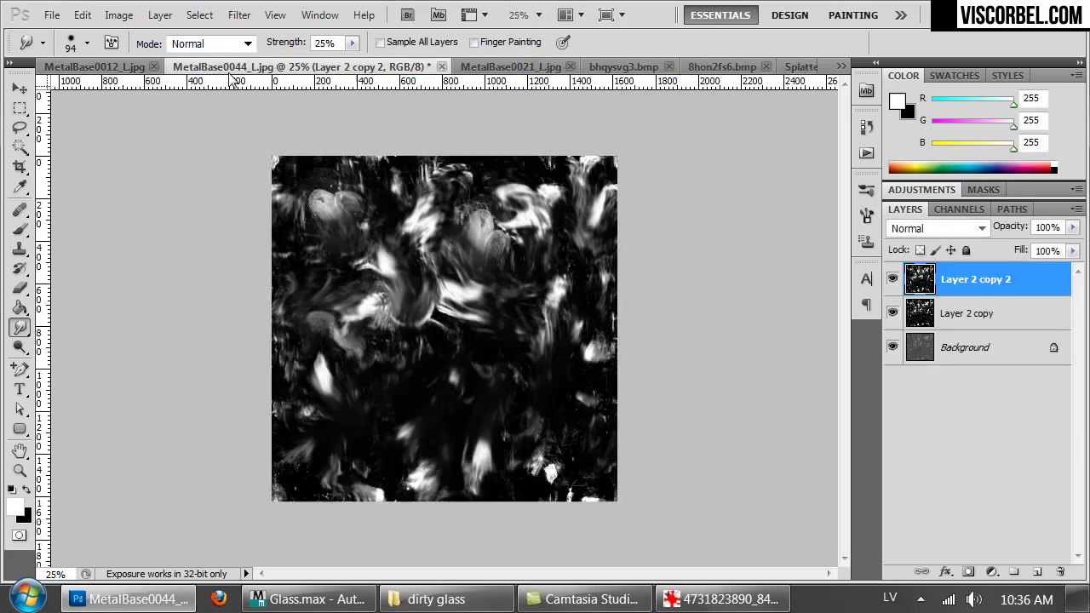
key("ctrl+v")
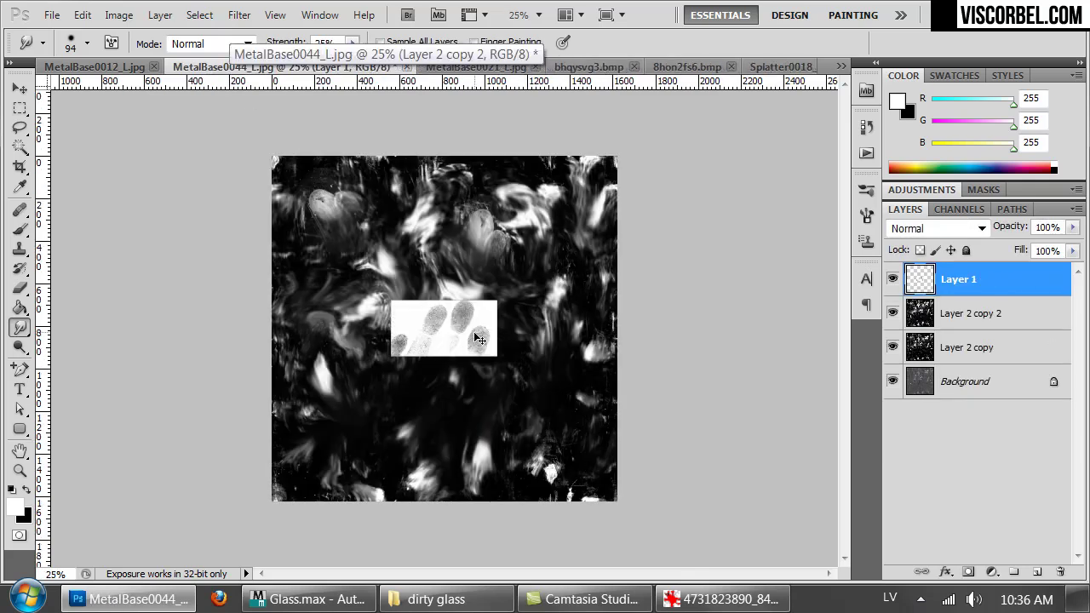
left_click_drag(479, 339, 459, 258, "ctrl")
key("ctrl+i")
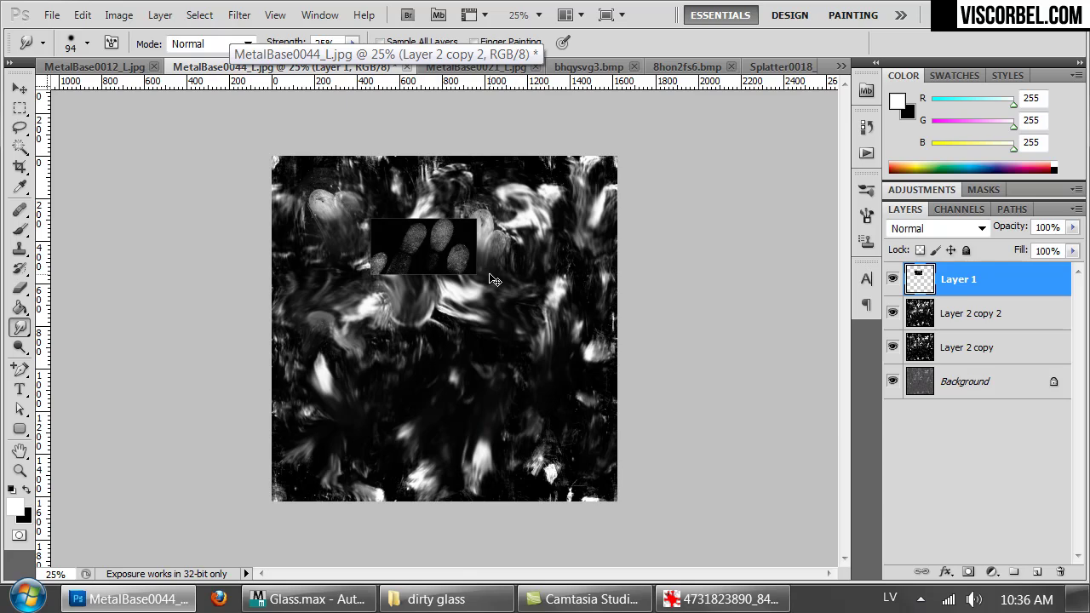
Step: Rotate the fingerprint patch about -58° and move it up and left
key("m")
right_click(443, 244)
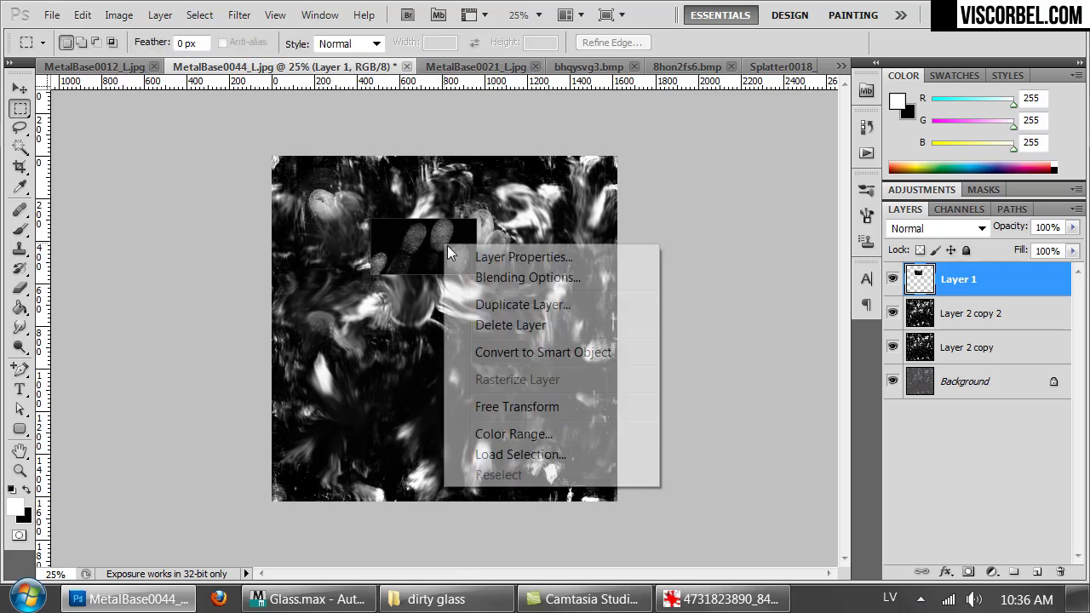
left_click(503, 406)
left_click_drag(554, 377, 577, 210)
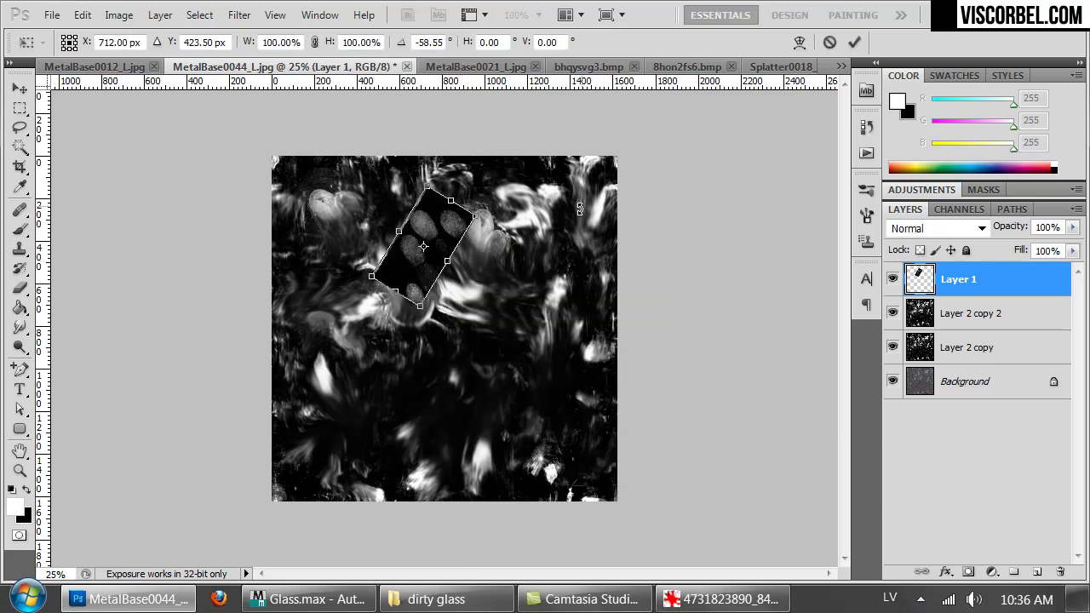
left_click_drag(448, 230, 377, 208)
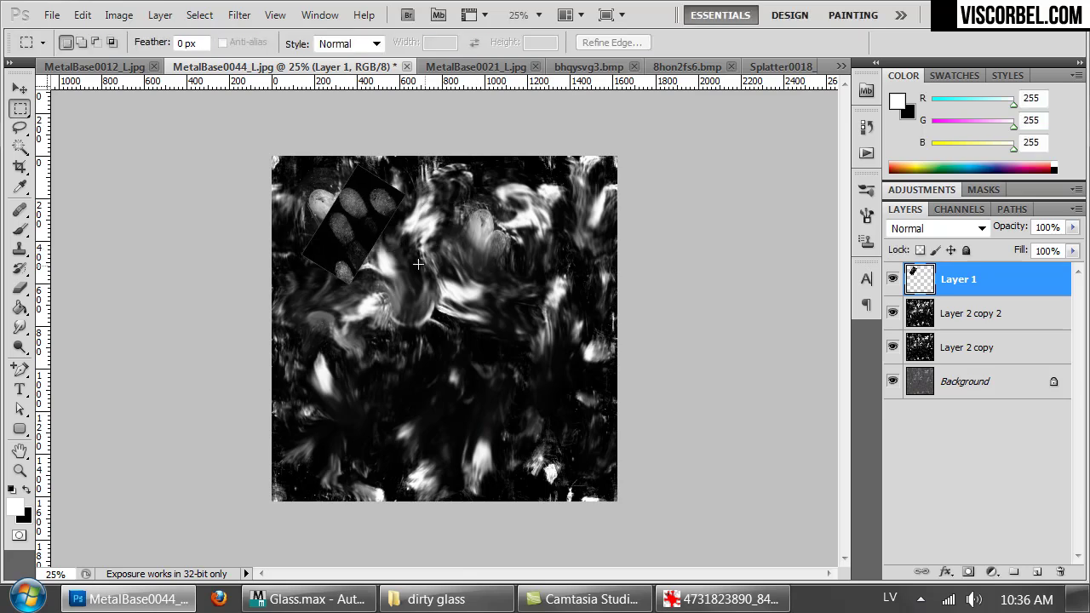
Step: Erase the fingerprint layer's hard edges with a 60 px eraser
key("b")
right_click(450, 276)
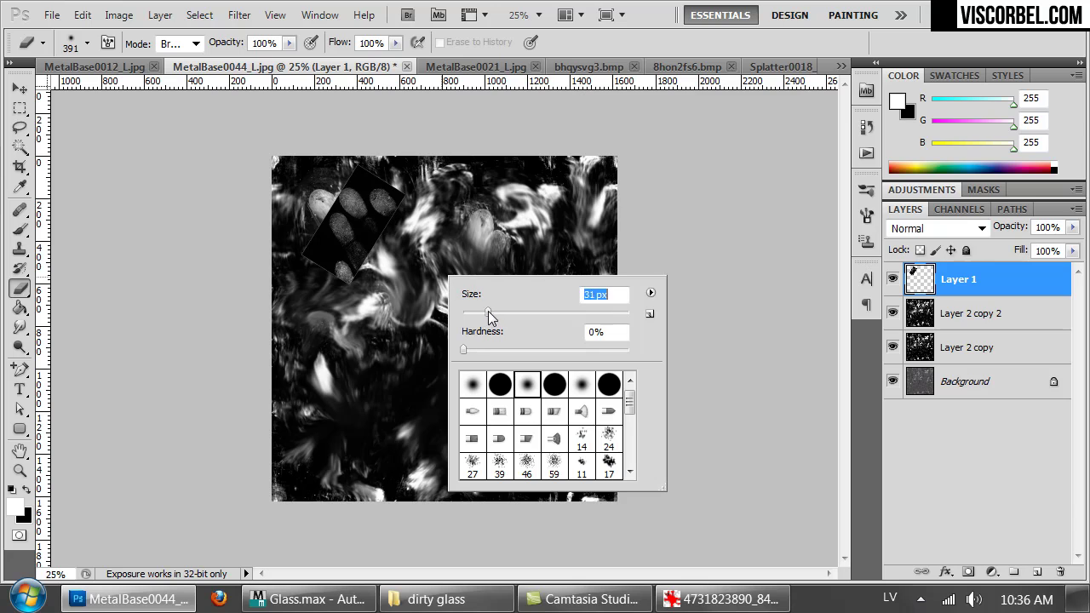
type("60")
key("Return")
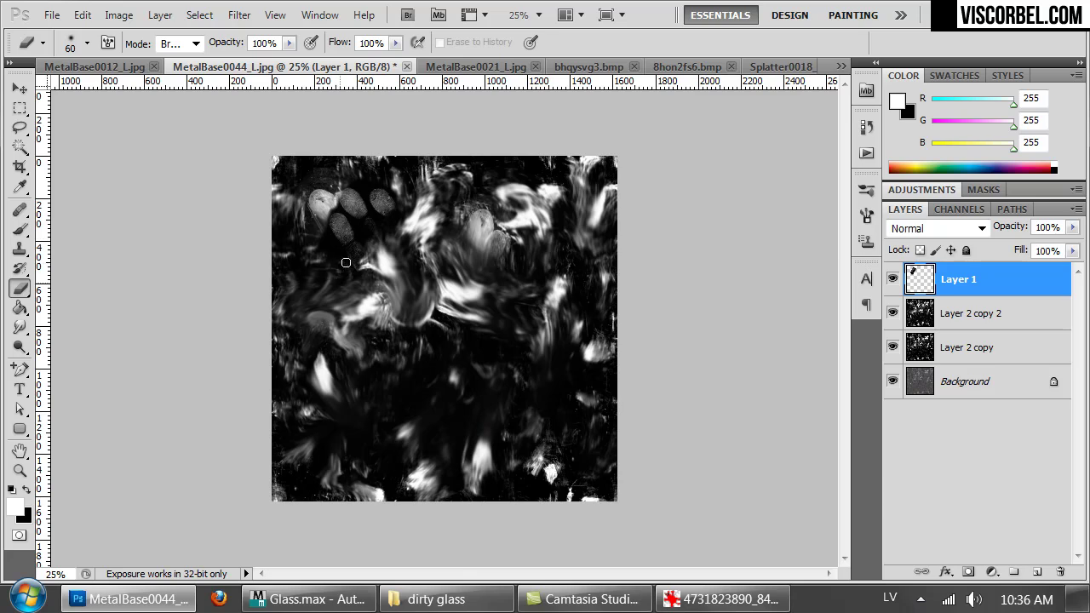
Step: Free-transform the fingerprints to about 159%, rotated 6.85°, across the upper left
key("m")
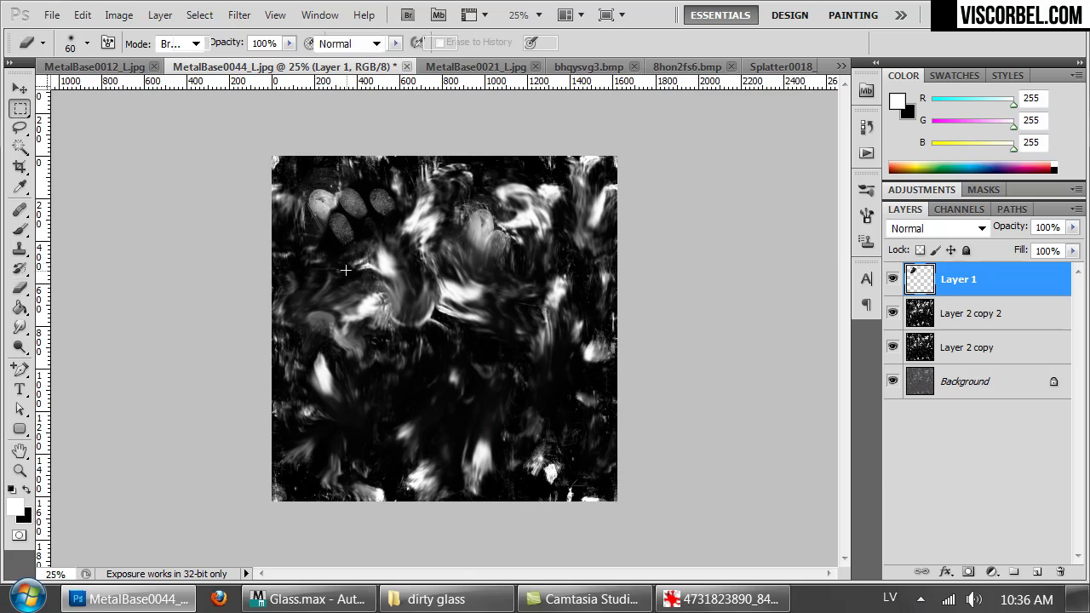
right_click(371, 240)
left_click(417, 393)
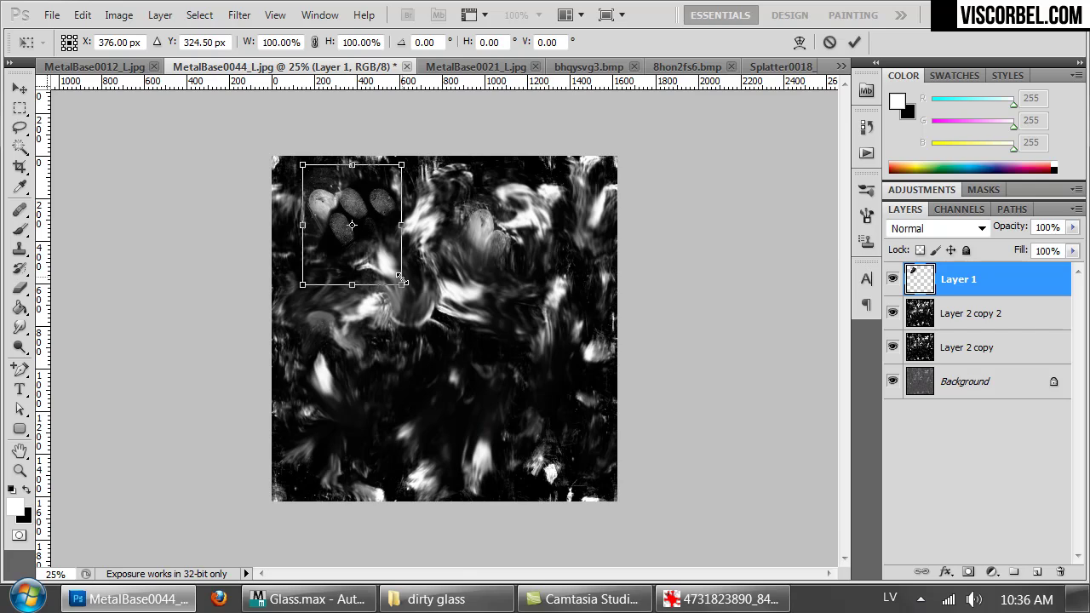
left_click_drag(403, 281, 435, 326, "alt+shift")
mouse_move(402, 210)
left_mouse_down()
mouse_move(404, 224)
mouse_move(385, 221)
left_mouse_up()
left_click_drag(471, 357, 397, 337)
left_click_drag(379, 264, 382, 269)
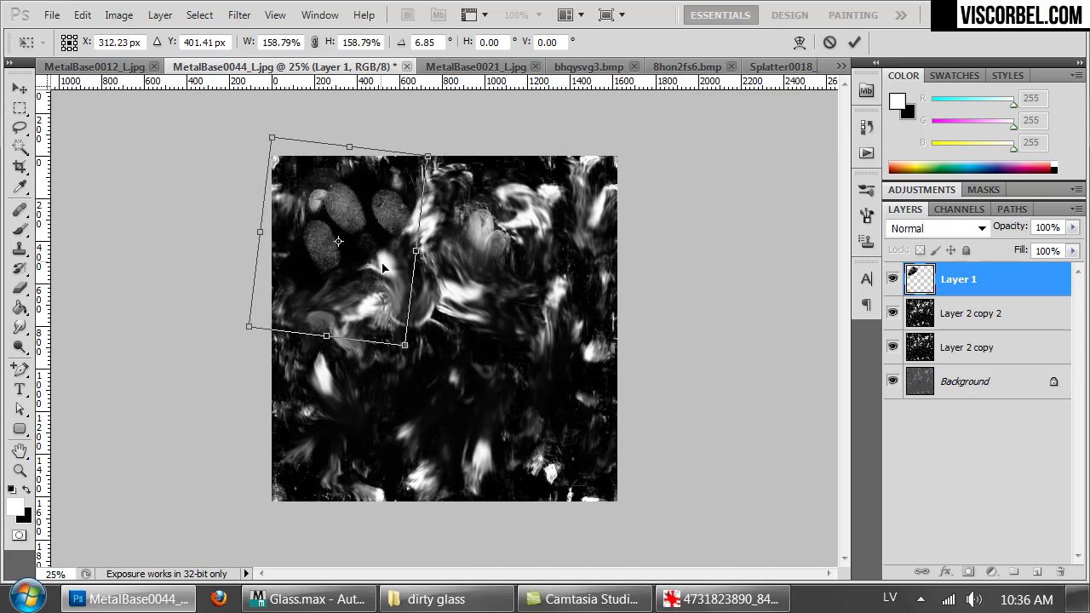
key("Return")
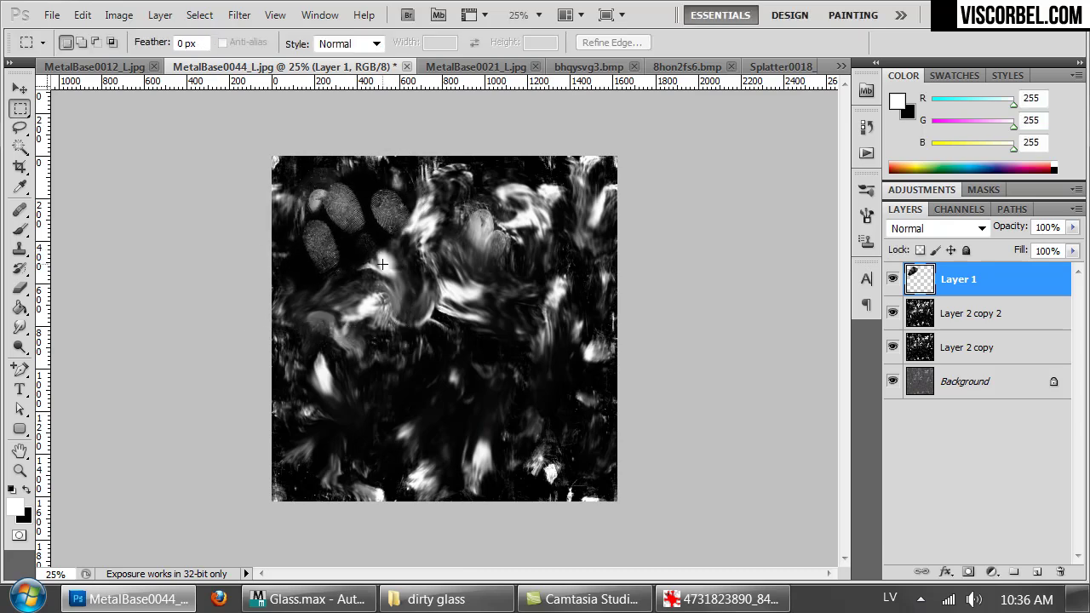
Step: Set the fingerprint layer to Lighten mode and brighten it with a Curves adjustment
left_click(933, 228)
left_click(933, 161)
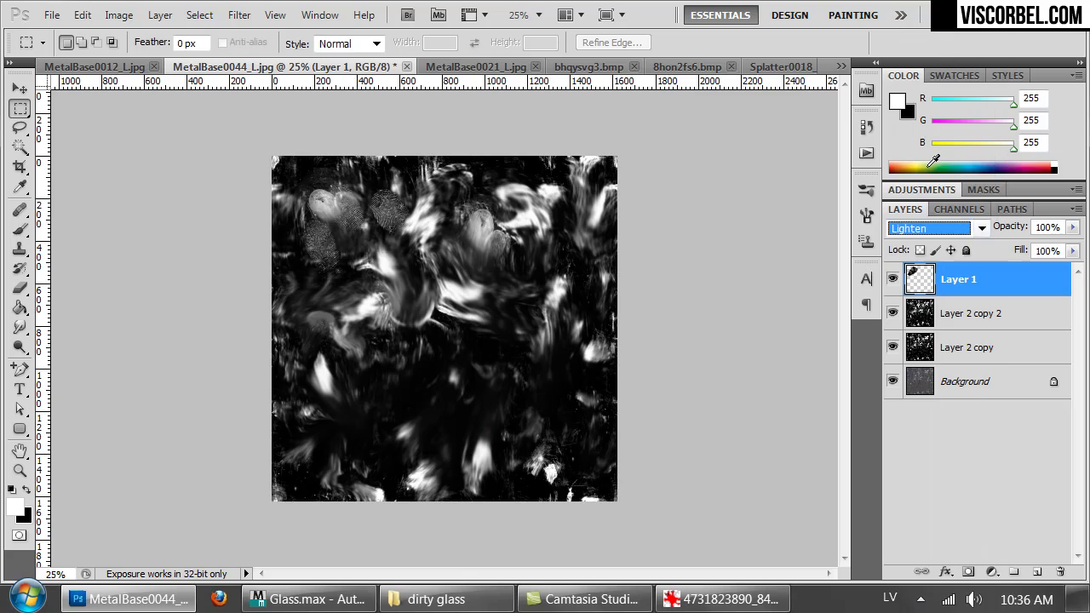
key("ctrl+m")
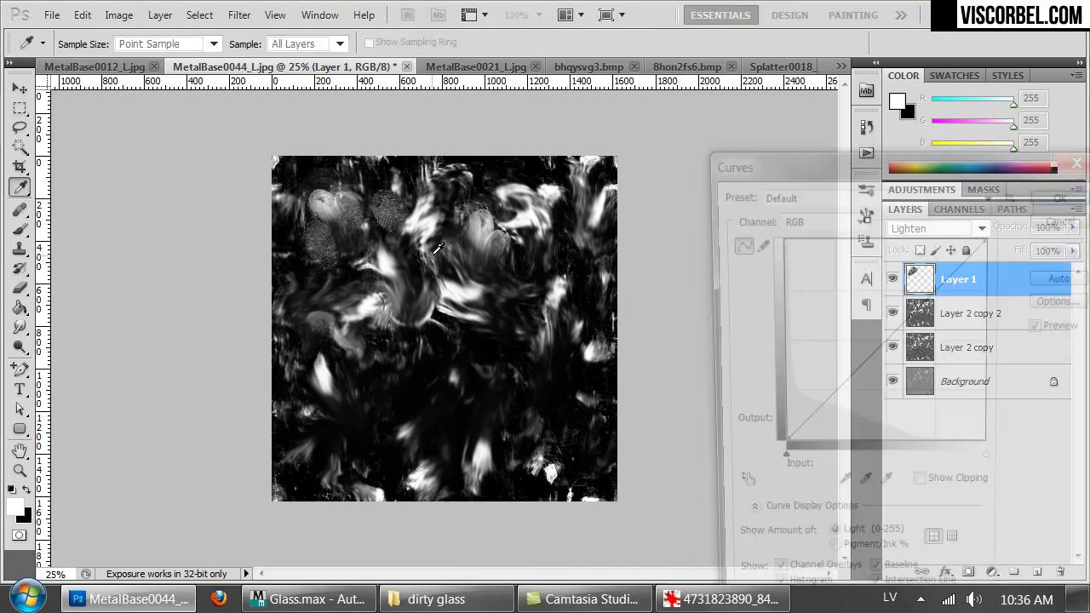
left_click_drag(904, 335, 854, 303)
left_click(1056, 196)
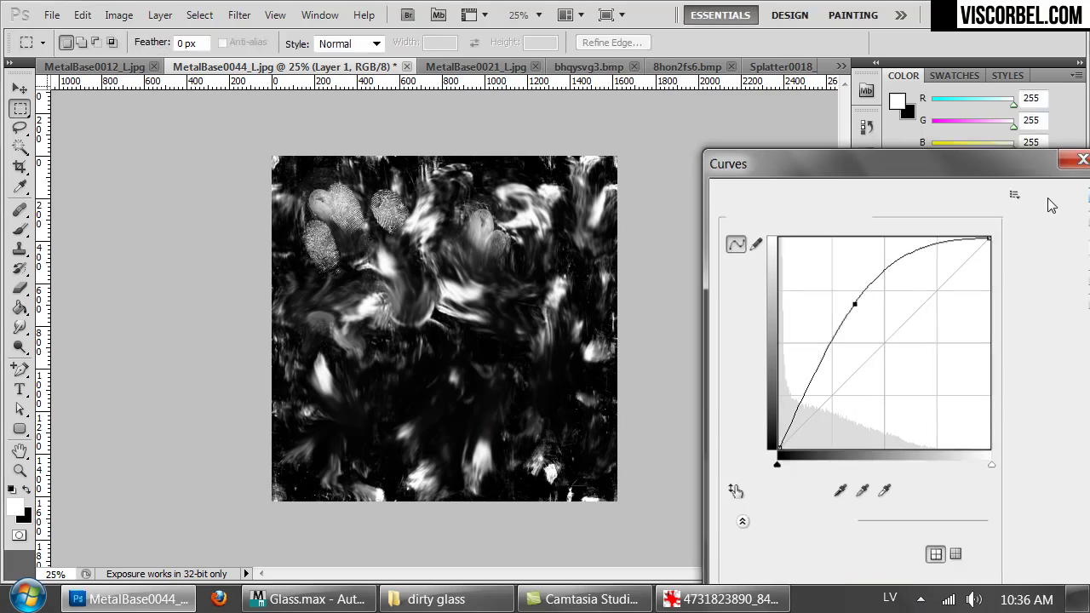
Step: Smear the upper-left fingerprints with a 149 px Smudge brush
left_click(24, 328)
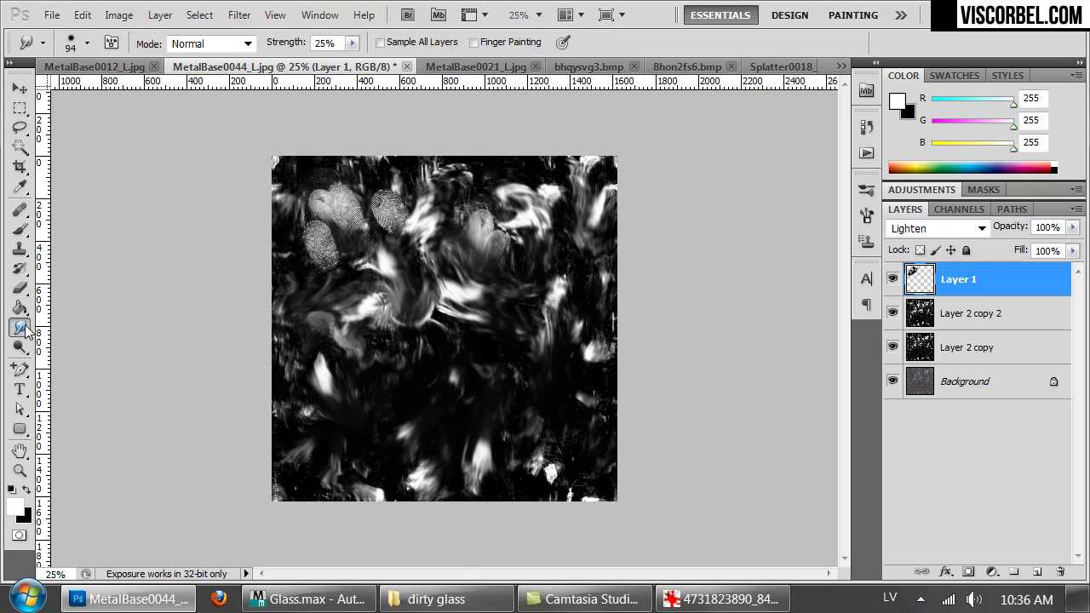
right_click(434, 219)
left_click_drag(522, 252, 556, 257)
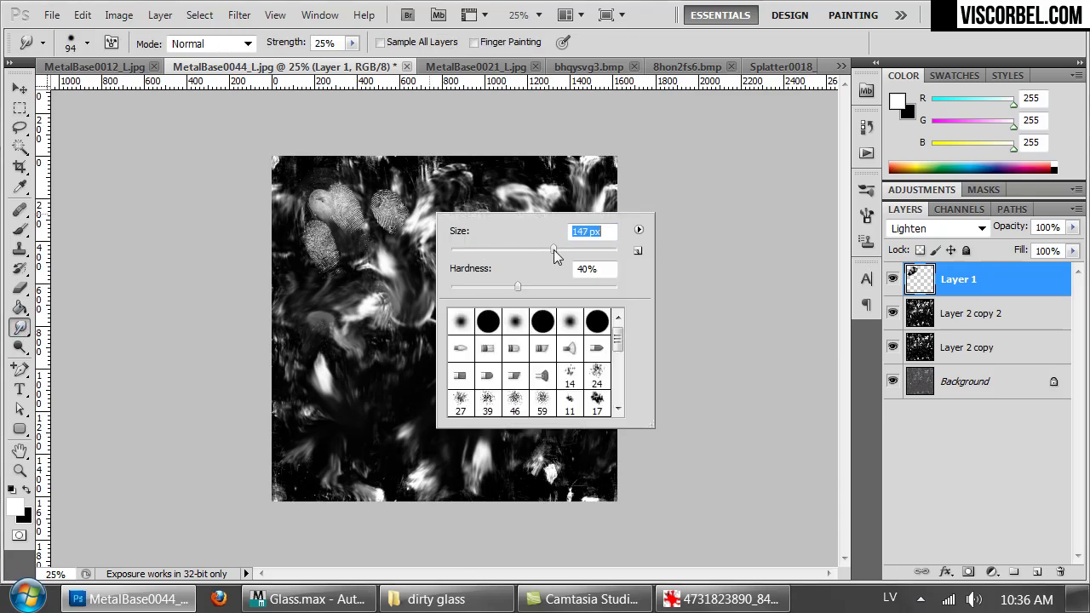
key("Return")
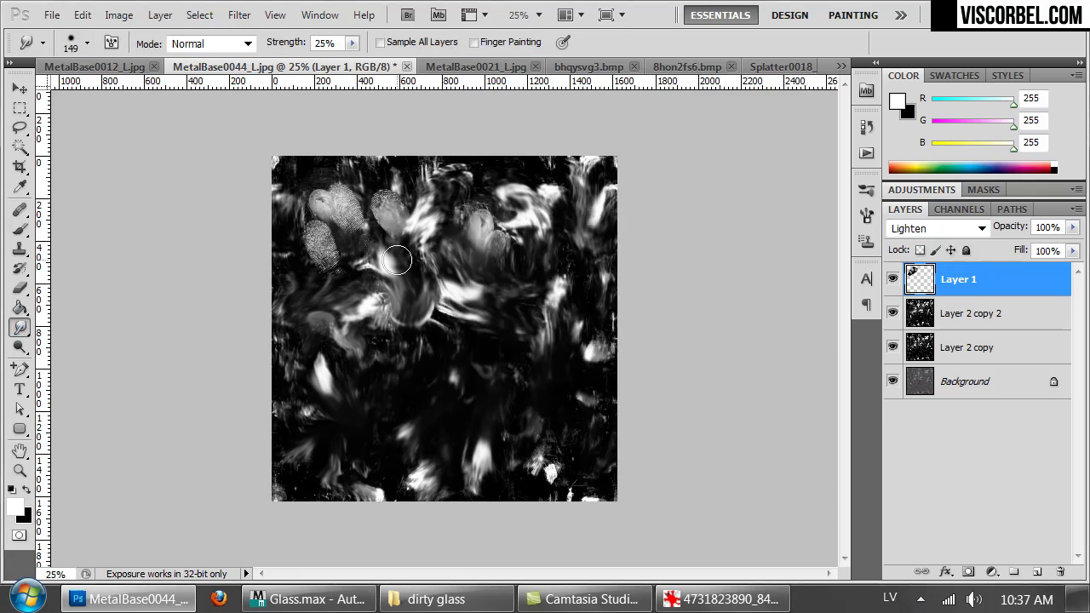
mouse_move(390, 217)
left_mouse_down()
mouse_move(400, 265)
mouse_move(405, 222)
mouse_move(345, 228)
mouse_move(348, 207)
mouse_move(371, 233)
mouse_move(362, 239)
mouse_move(357, 222)
mouse_move(340, 250)
mouse_move(315, 248)
mouse_move(333, 278)
mouse_move(352, 281)
mouse_move(324, 254)
mouse_move(362, 268)
mouse_move(332, 245)
mouse_move(386, 260)
mouse_move(326, 236)
mouse_move(353, 262)
left_mouse_up()
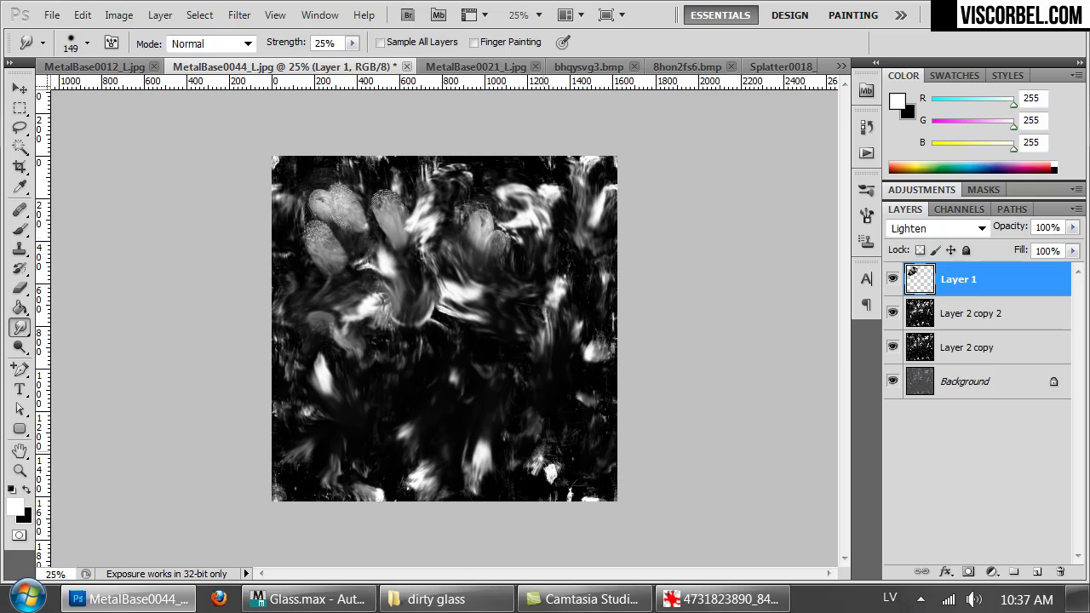
mouse_move(723, 599)
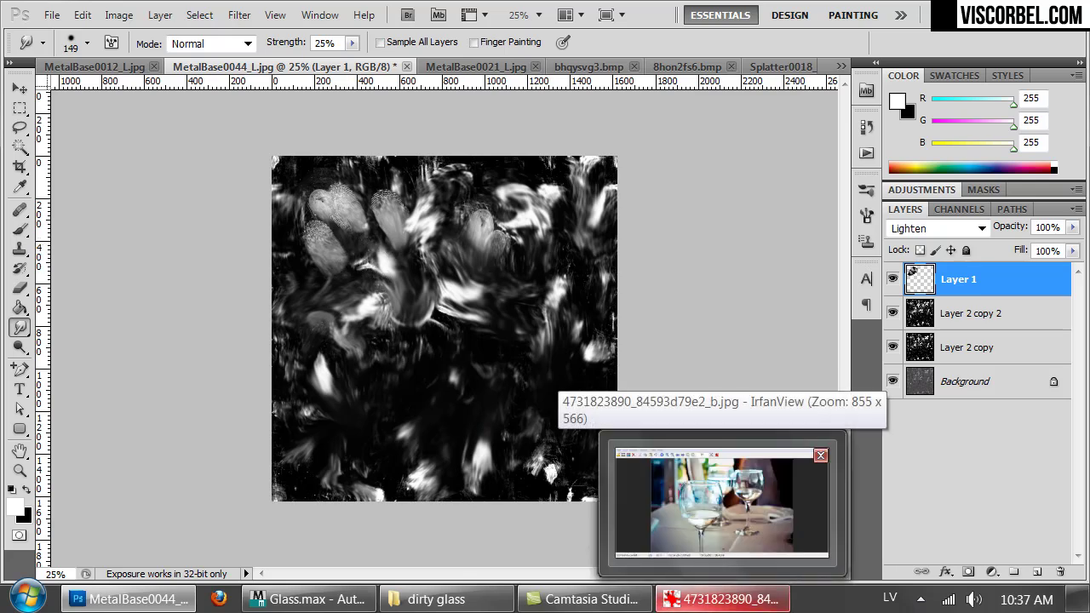
Step: Save the texture as a maximum-quality JPEG over smudges.jpg in Vol3\Textures
key("ctrl+s")
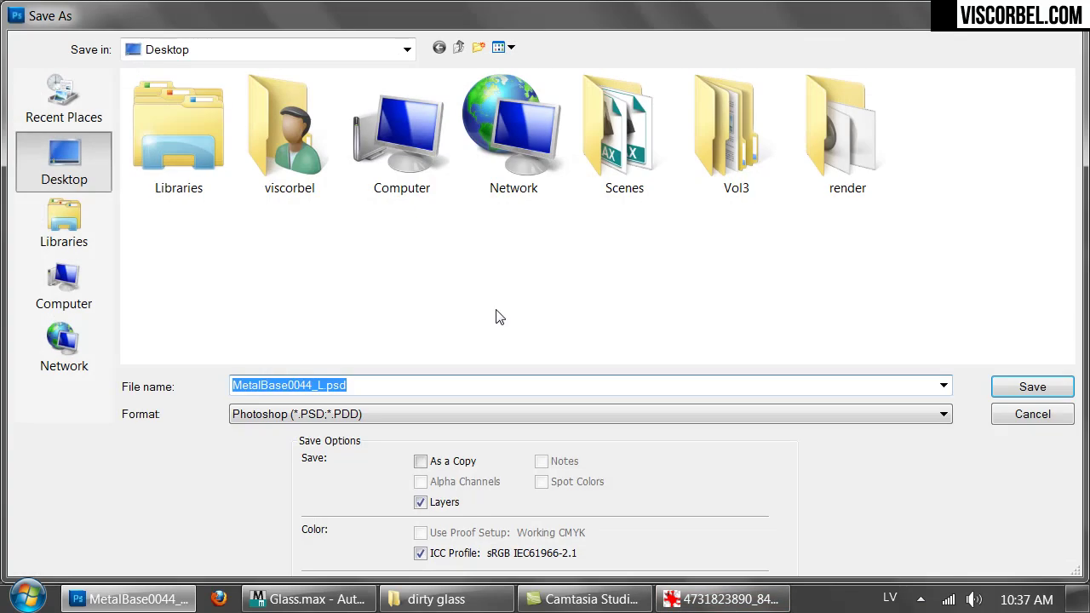
double_click(755, 138)
double_click(657, 160)
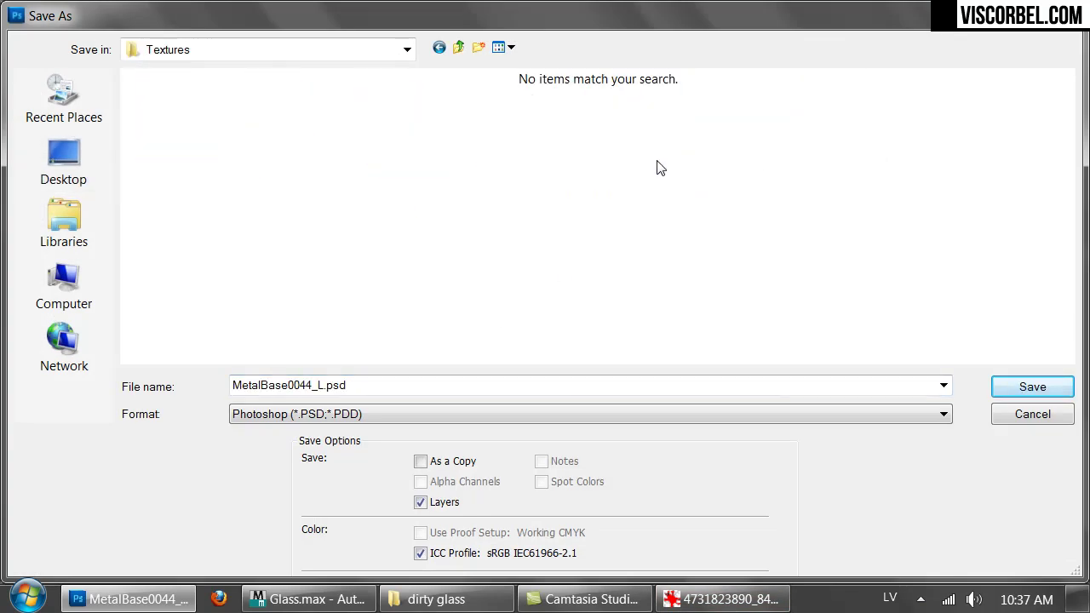
left_click(342, 415)
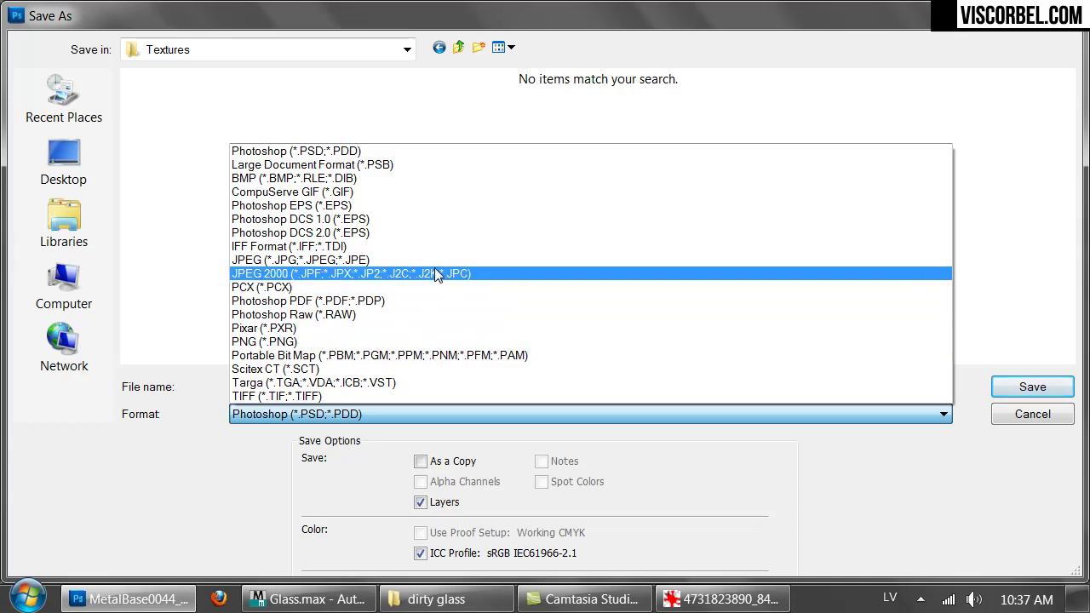
left_click(437, 261)
double_click(427, 143)
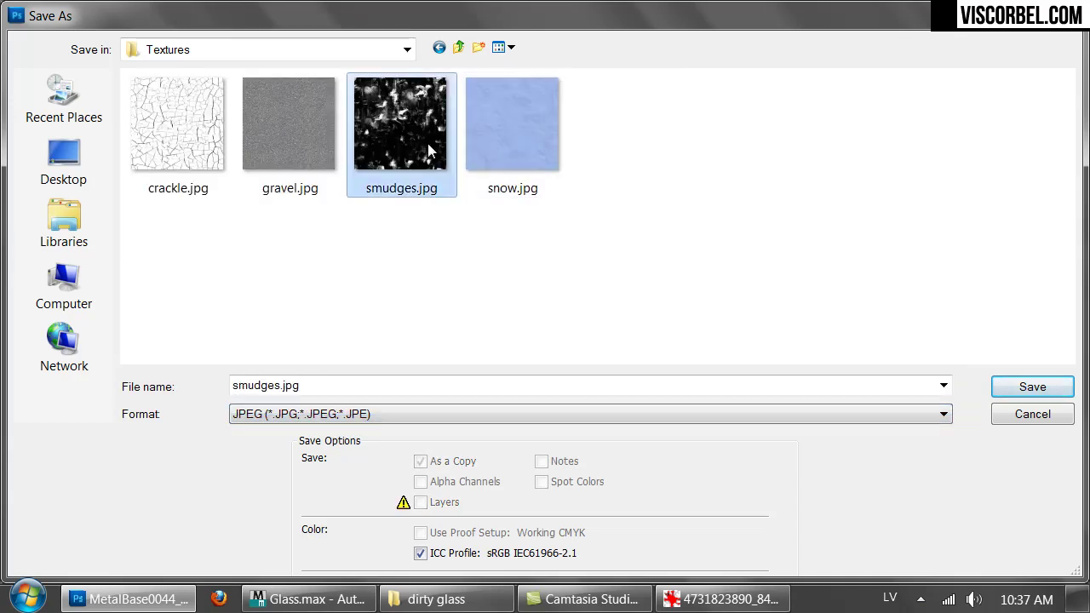
left_click(506, 242)
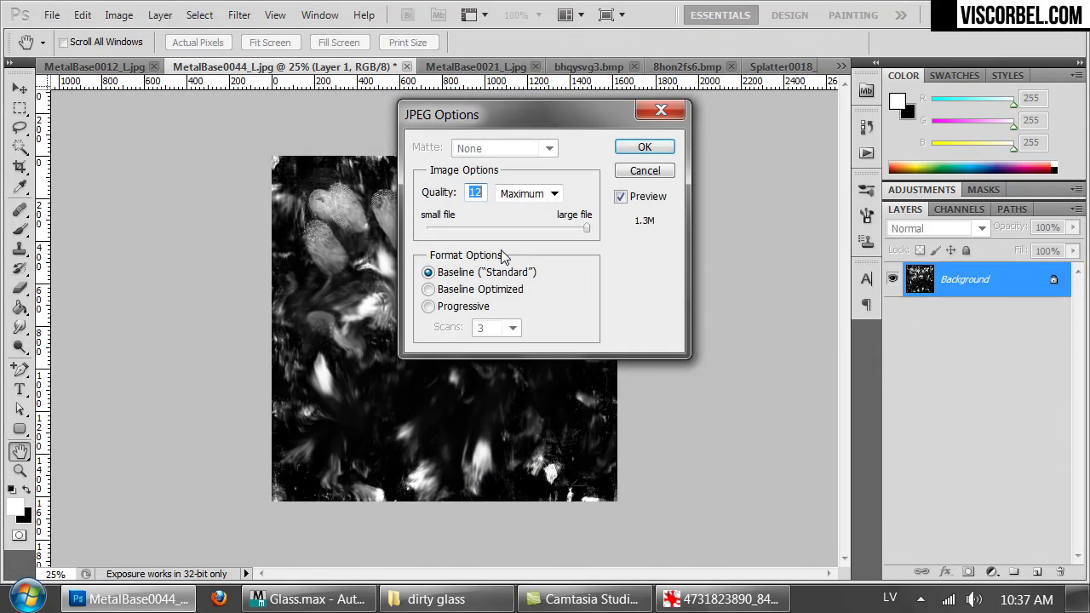
left_click(671, 147)
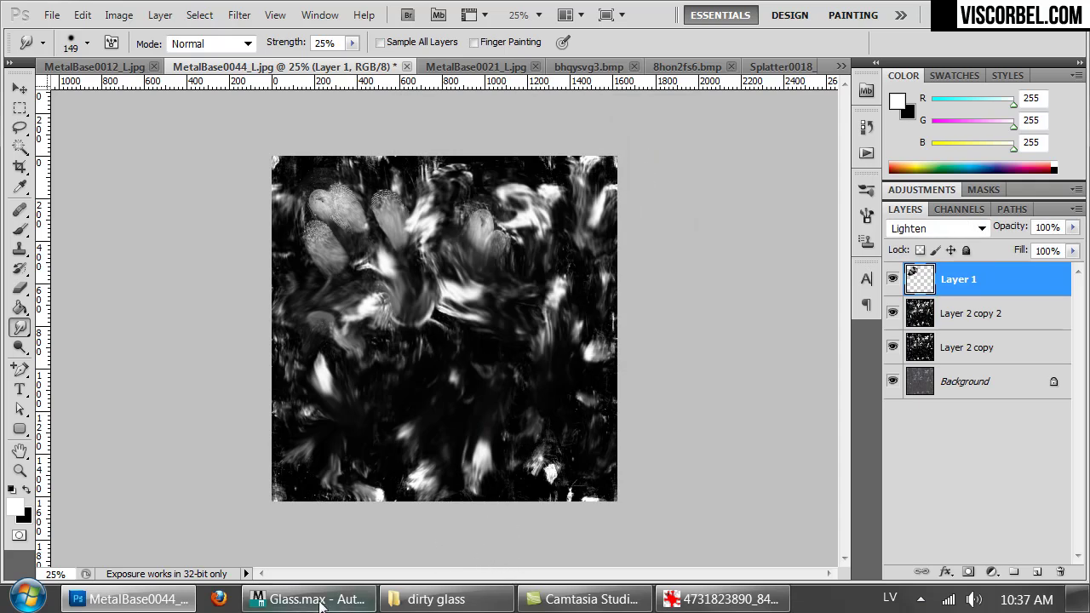
Step: Set the smudge map's W angle to 180° and spin the glass to inspect it
left_click(322, 601)
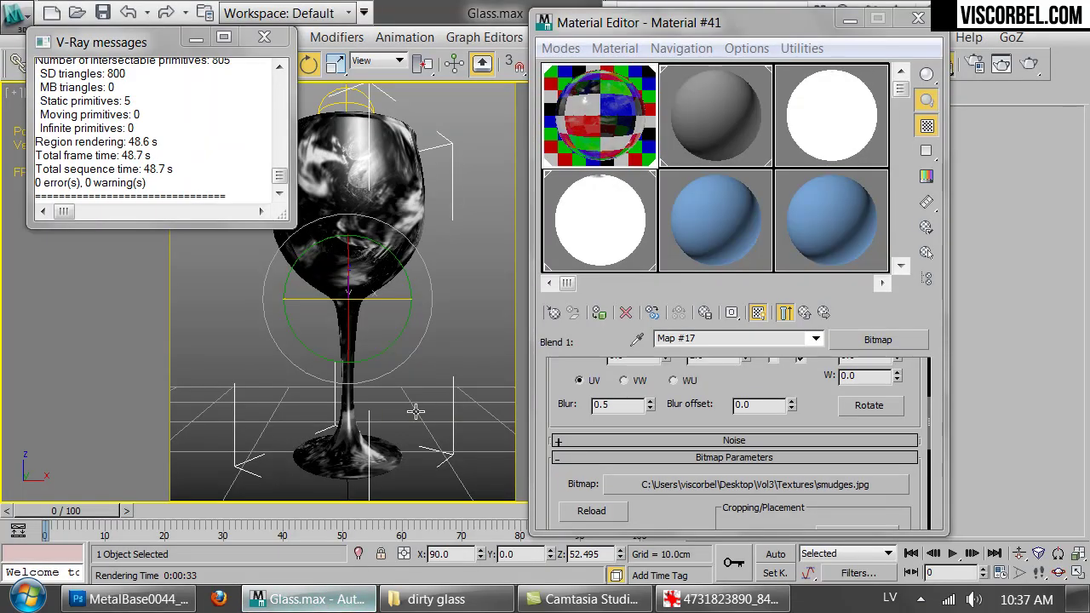
left_click(264, 37)
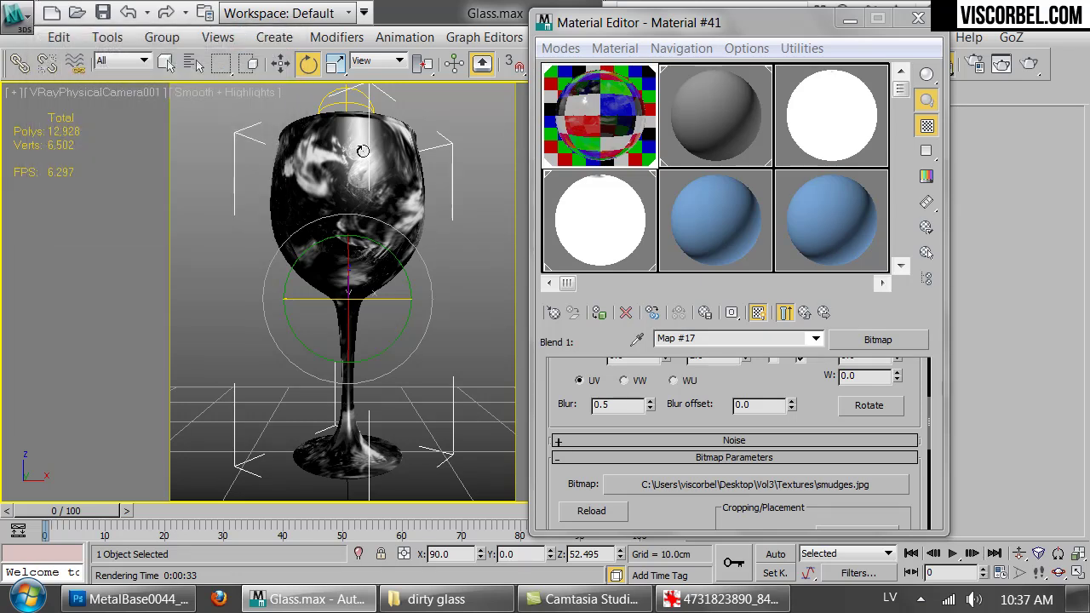
left_click_drag(389, 297, 177, 319)
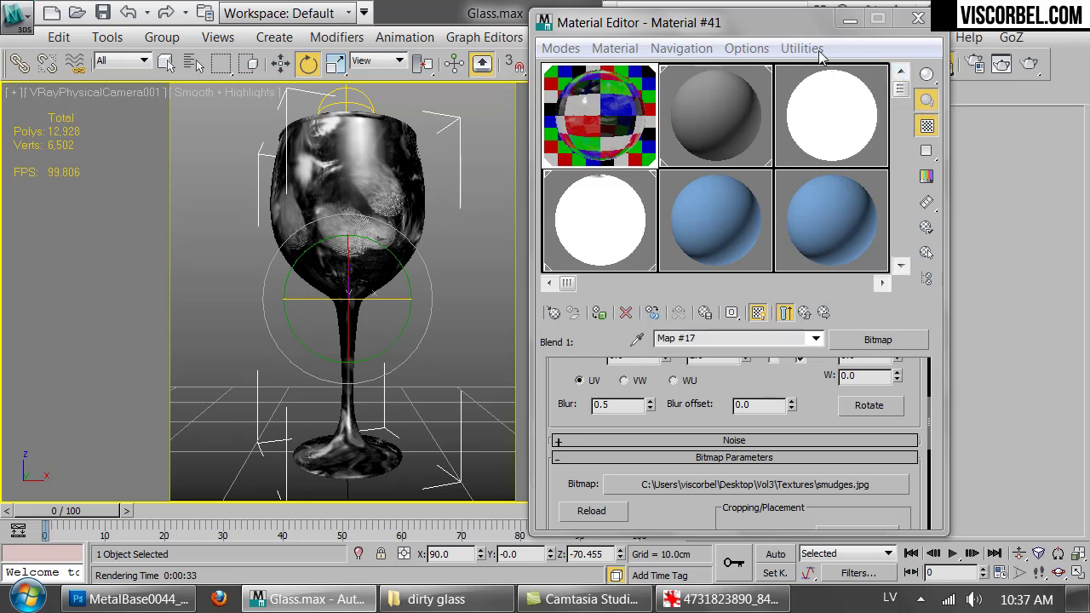
left_click_drag(789, 34, 703, 70)
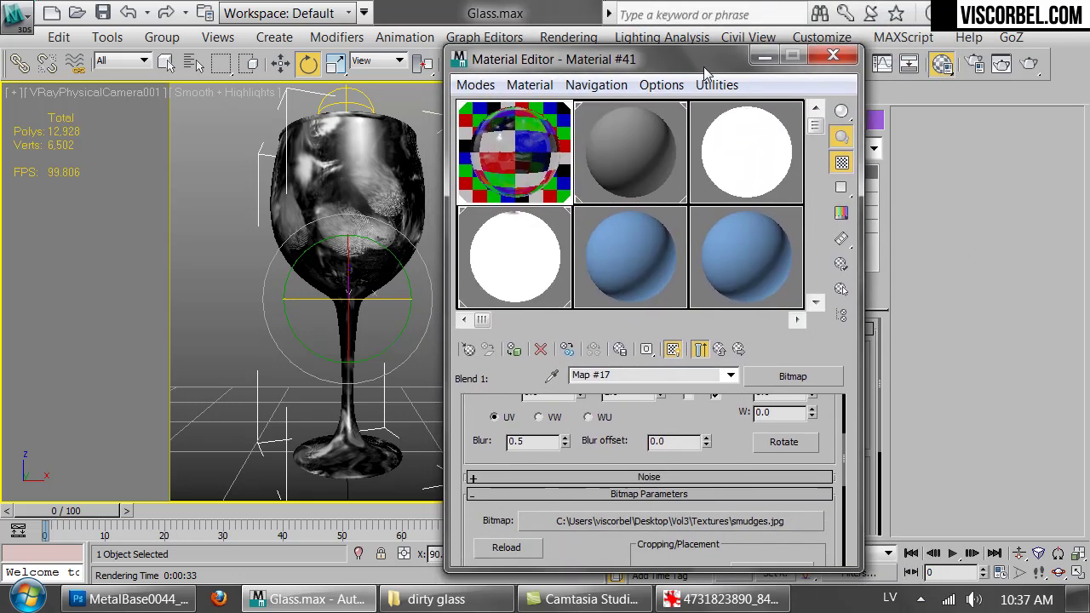
left_click_drag(731, 420, 733, 472)
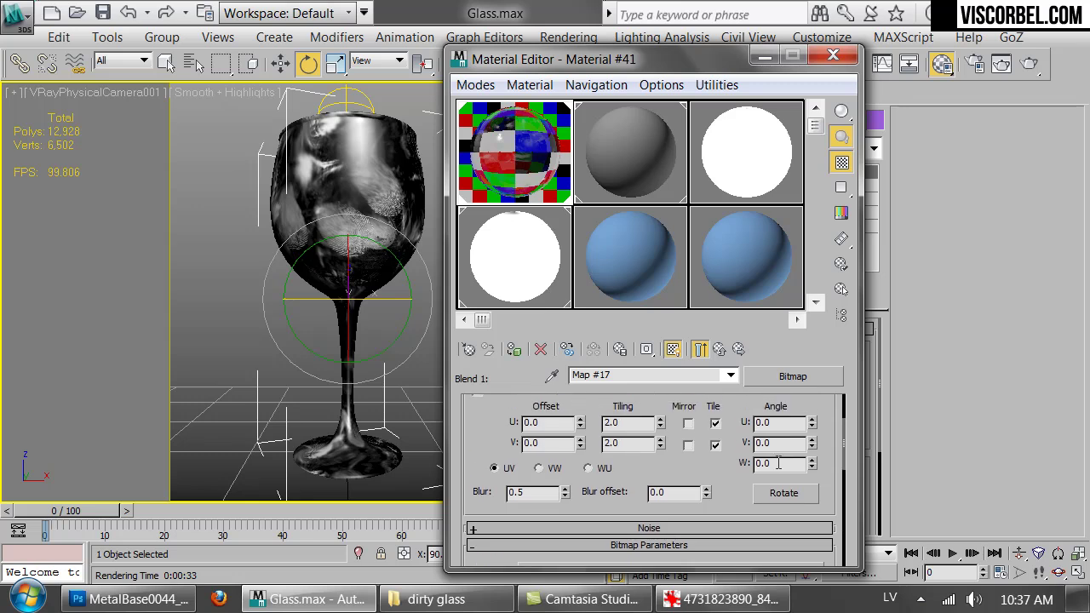
type("80")
key("Return")
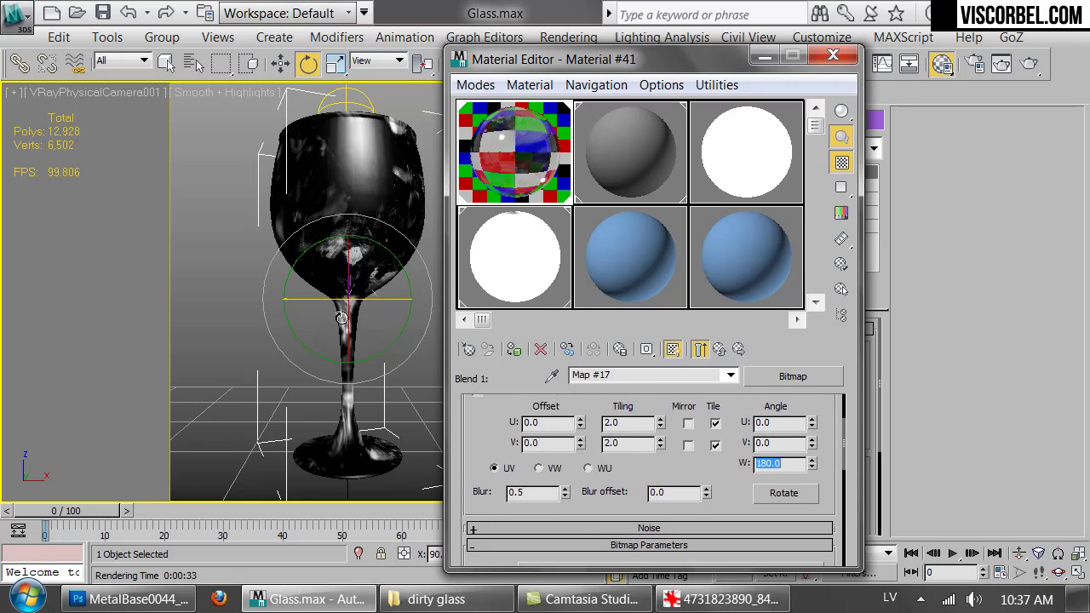
left_click_drag(387, 302, 402, 289)
left_click_drag(325, 298, 317, 324)
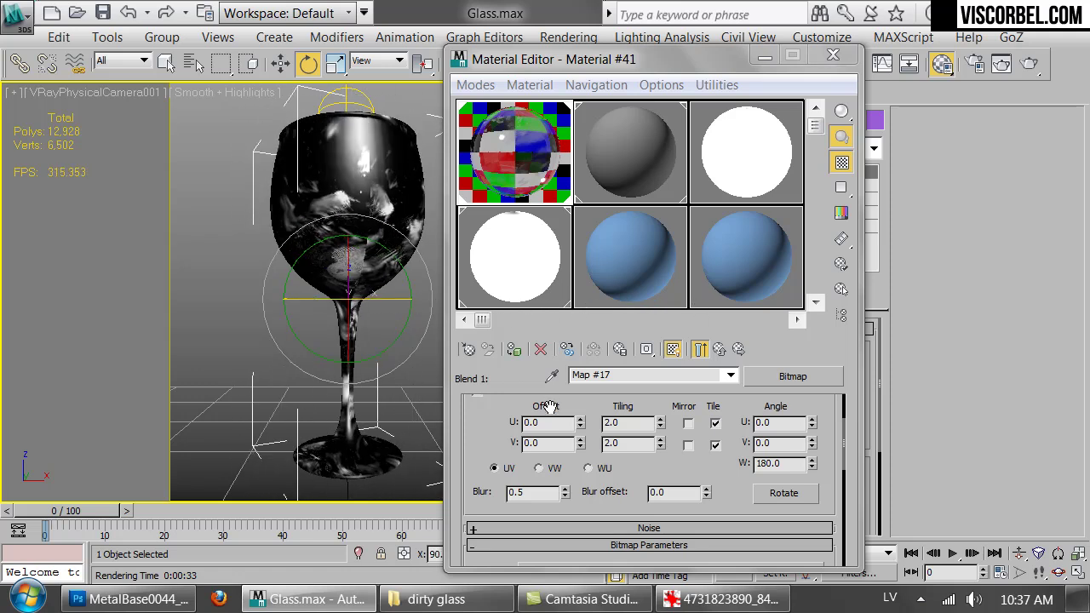
Step: Reset the W angle to 0.0, turn the glass, and close the Material Editor
left_click(630, 426)
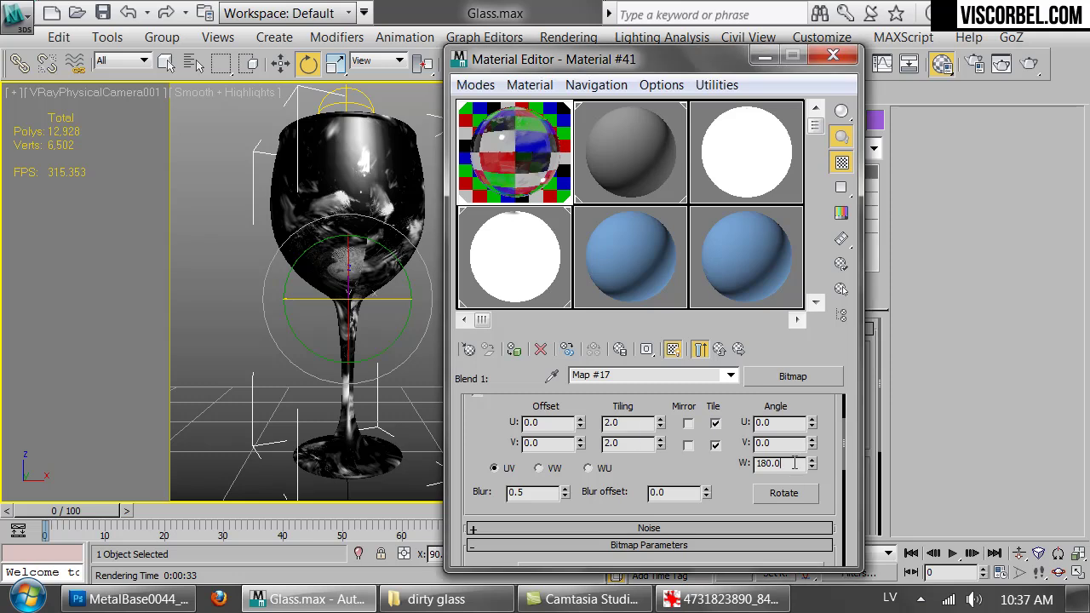
type("0")
key("Return")
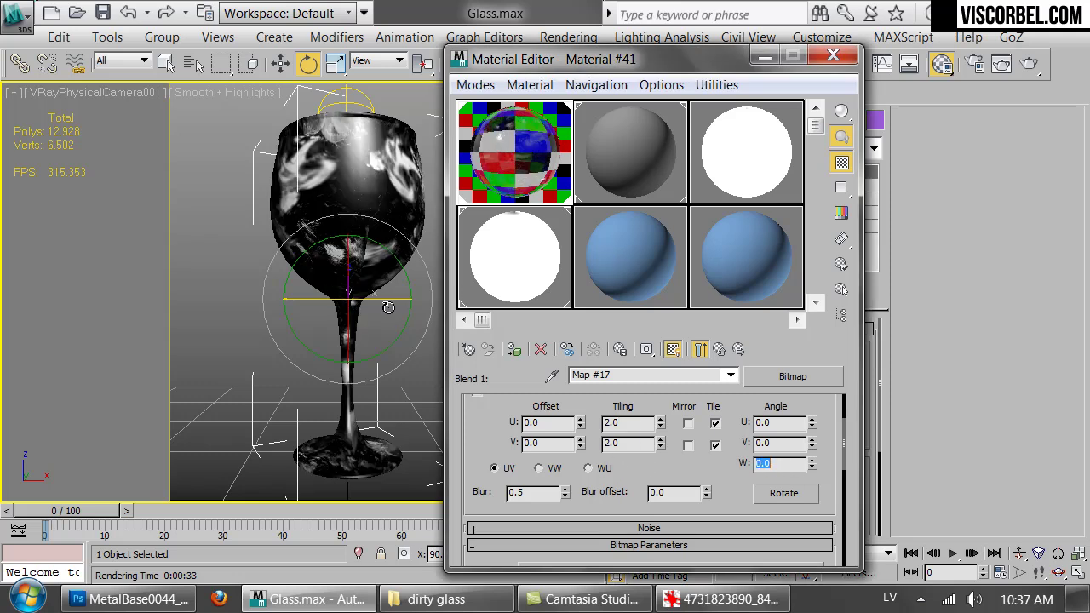
left_click_drag(381, 302, 119, 317)
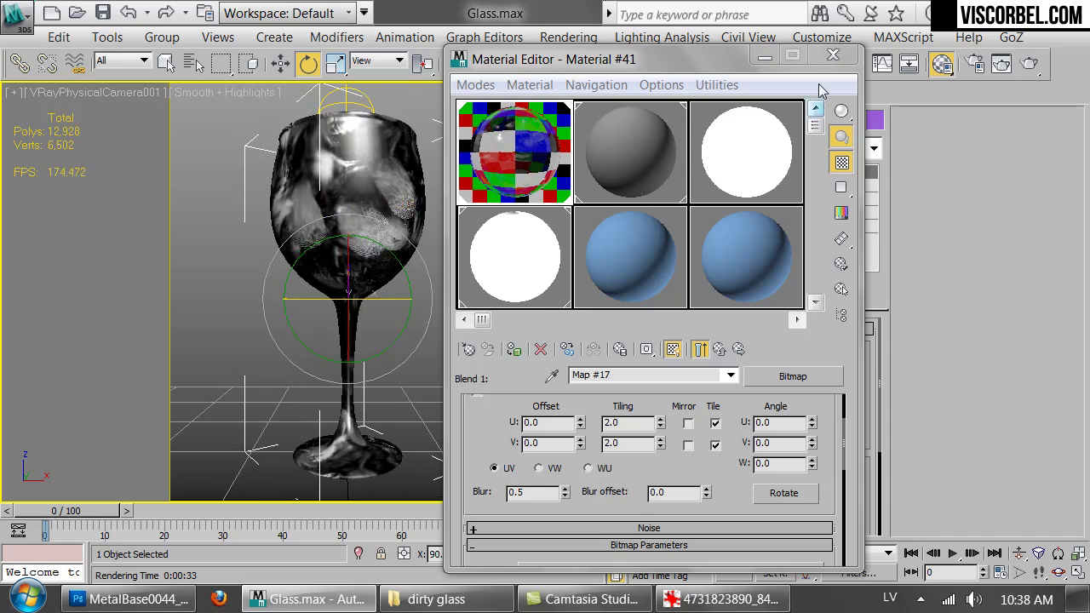
left_click(832, 56)
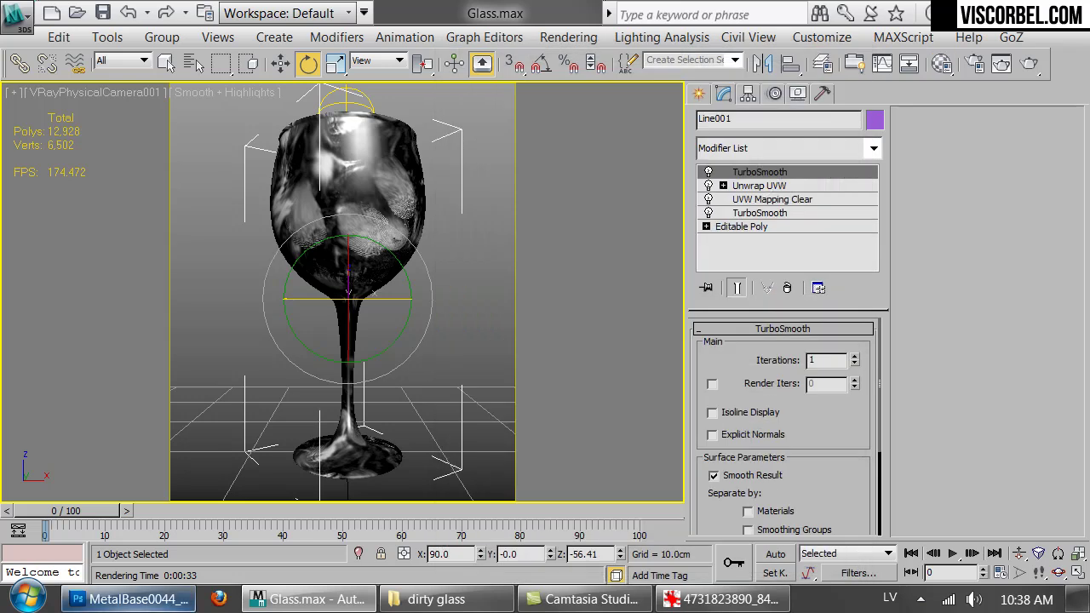
Step: Merge Layer 2 copy 2 with the layer below and flip the canvas vertically
left_click(132, 598)
left_click(82, 15)
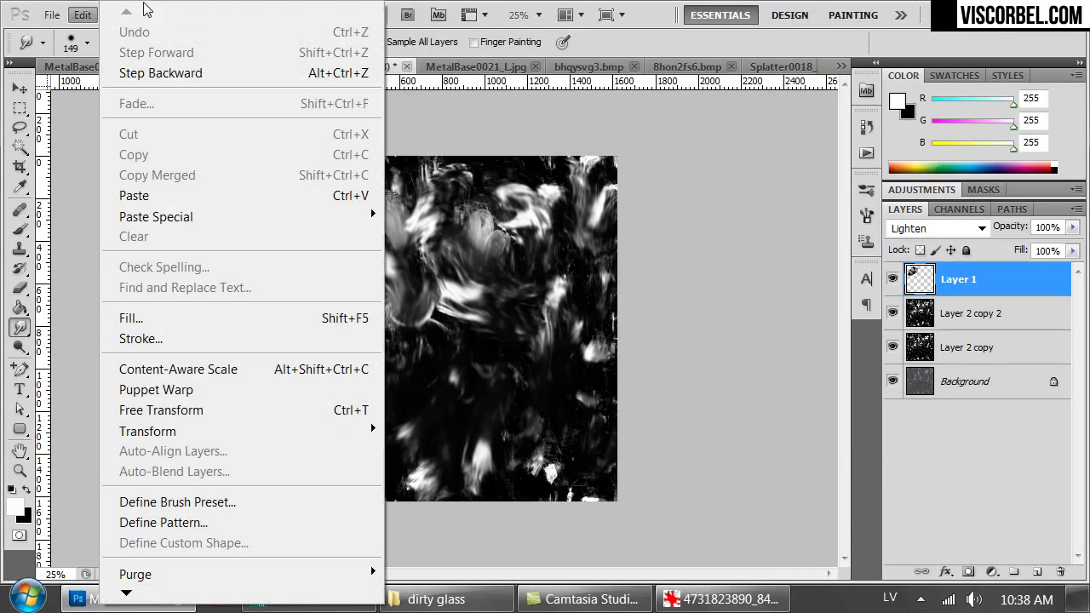
left_click(665, 14)
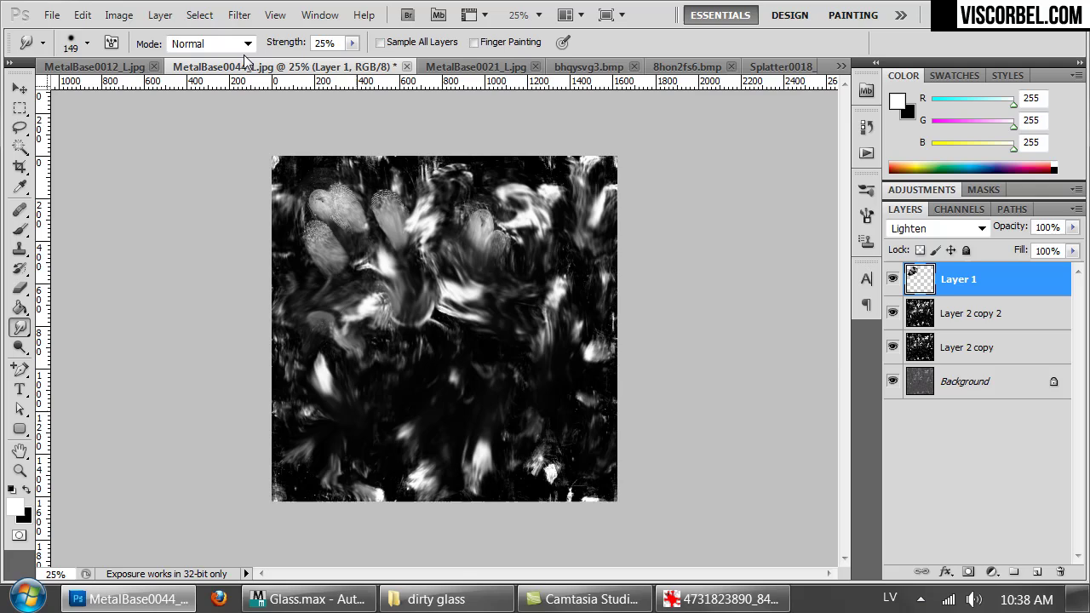
left_click(105, 15)
left_click(965, 326)
left_click(965, 326, "ctrl")
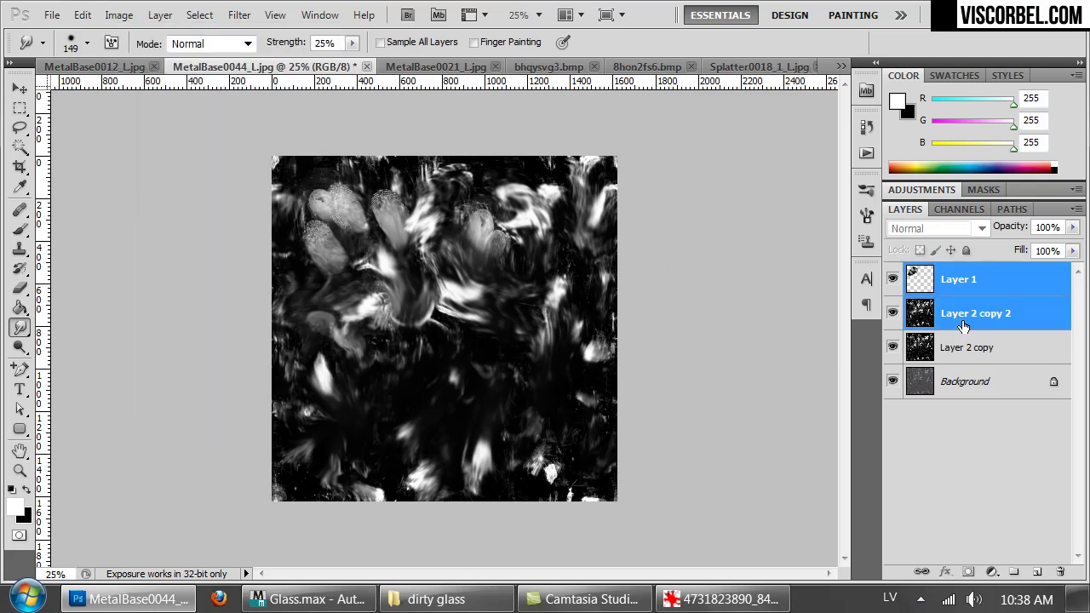
key("ctrl+e")
left_click(117, 16)
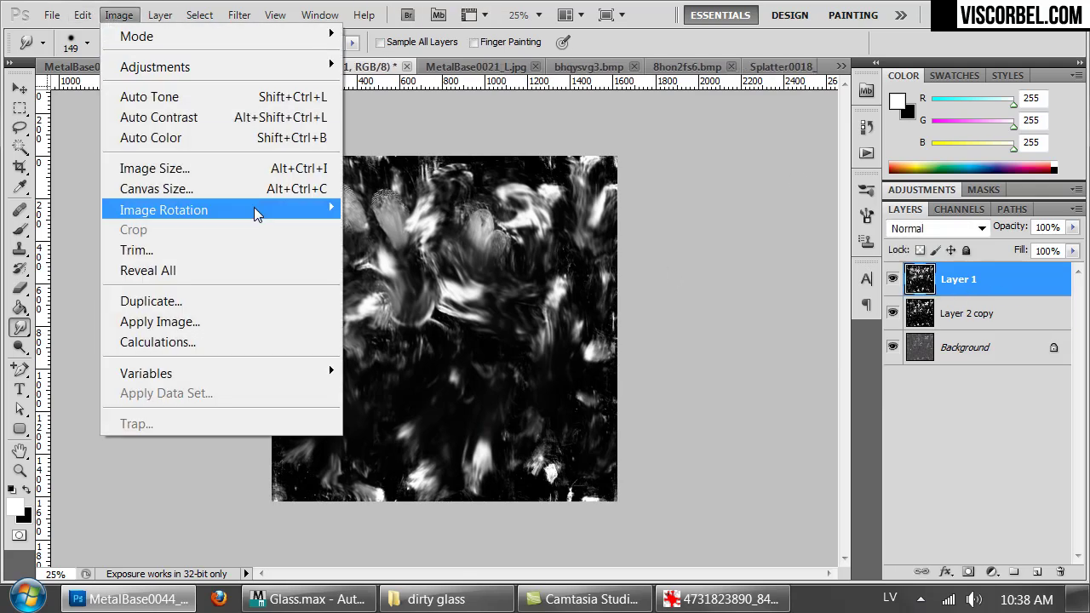
mouse_move(170, 209)
left_click(414, 386)
Step: Save the flipped texture as JPEG over smudges.jpg in Vol3\Textures
key("ctrl+shift+s")
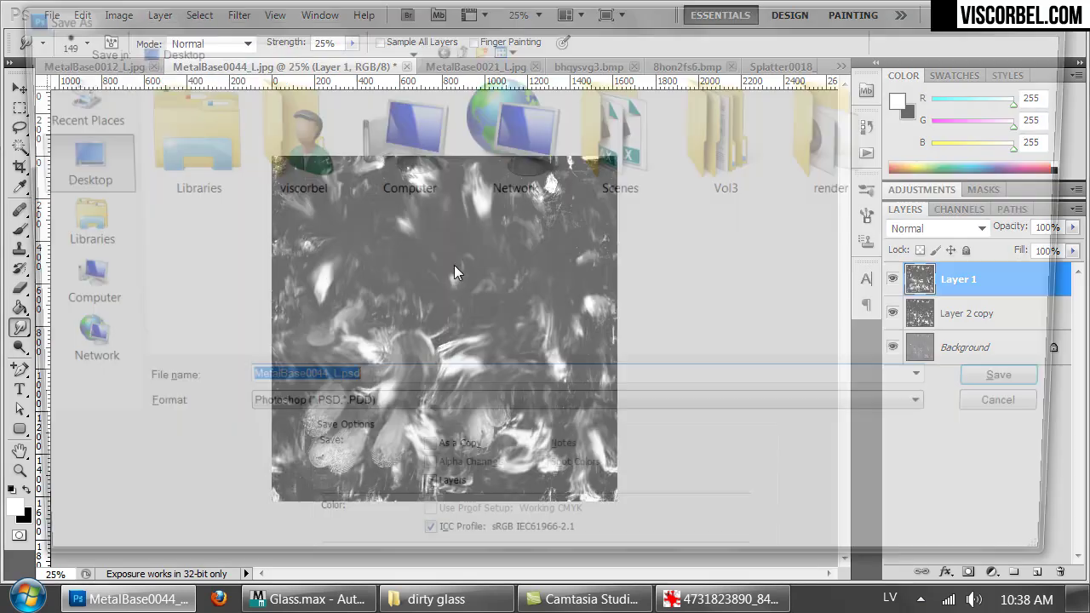
left_click(742, 162)
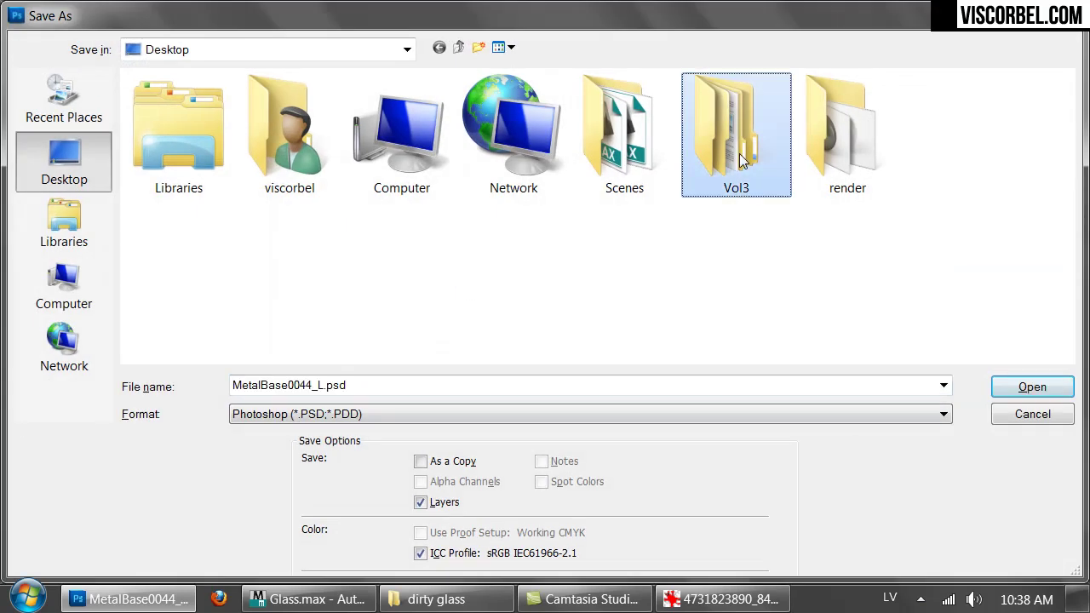
double_click(709, 162)
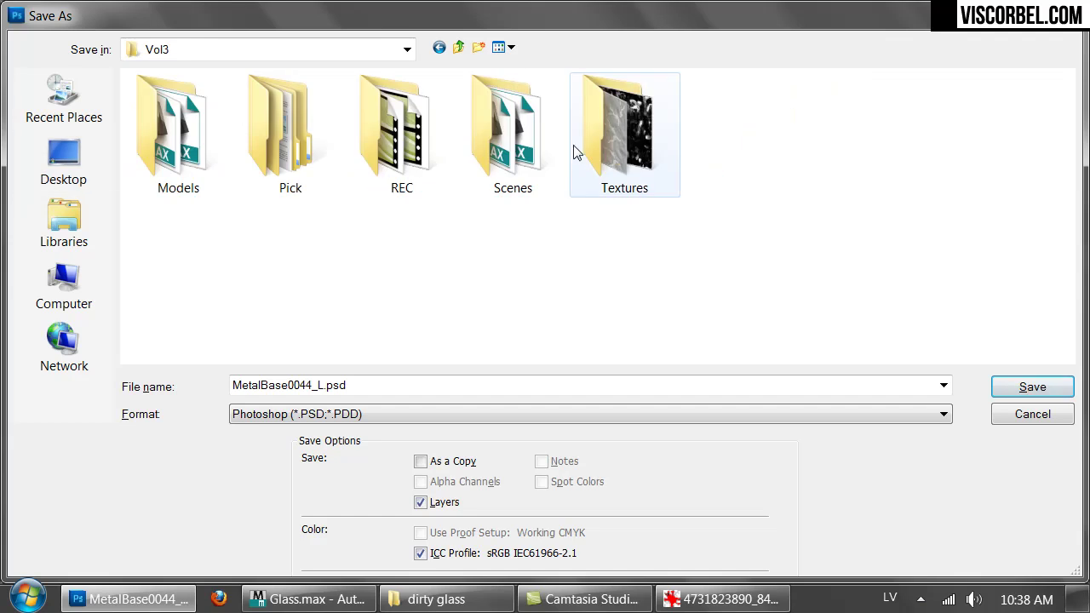
double_click(574, 151)
left_click(302, 414)
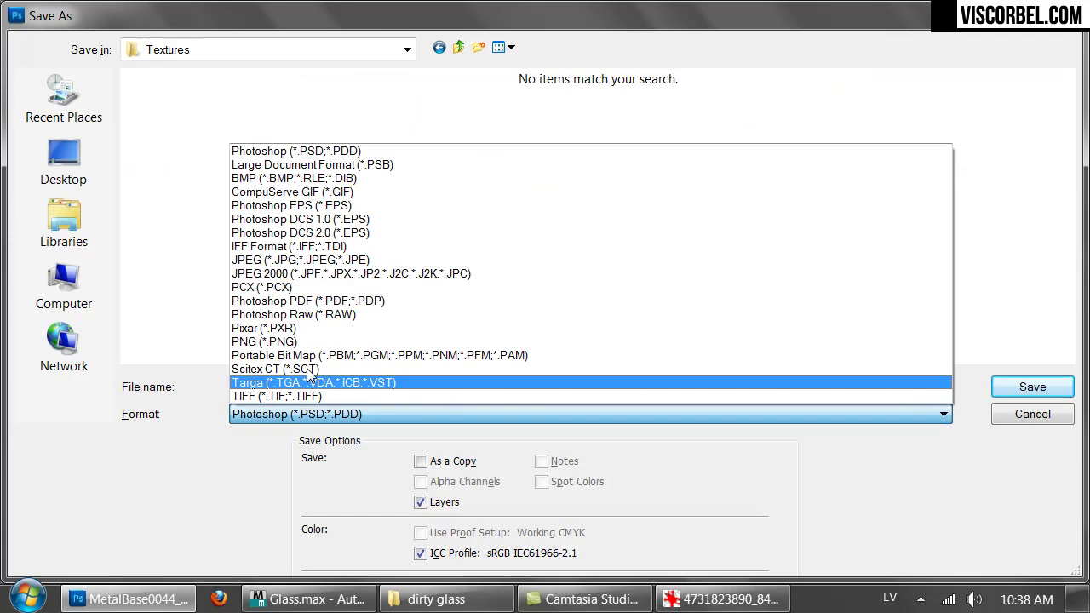
left_click(358, 267)
double_click(397, 145)
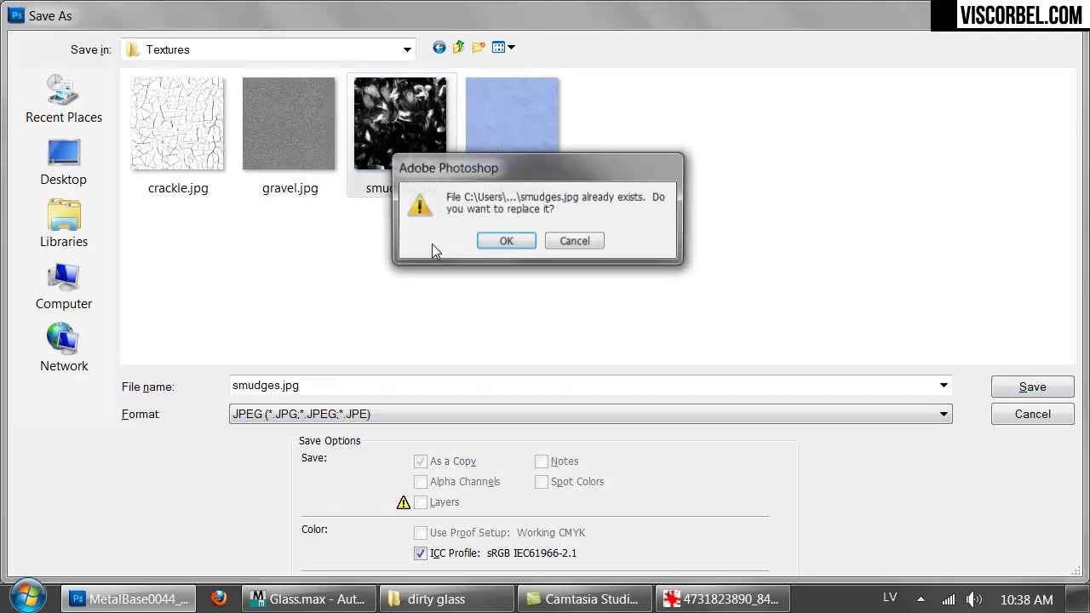
left_click(506, 241)
left_click(645, 146)
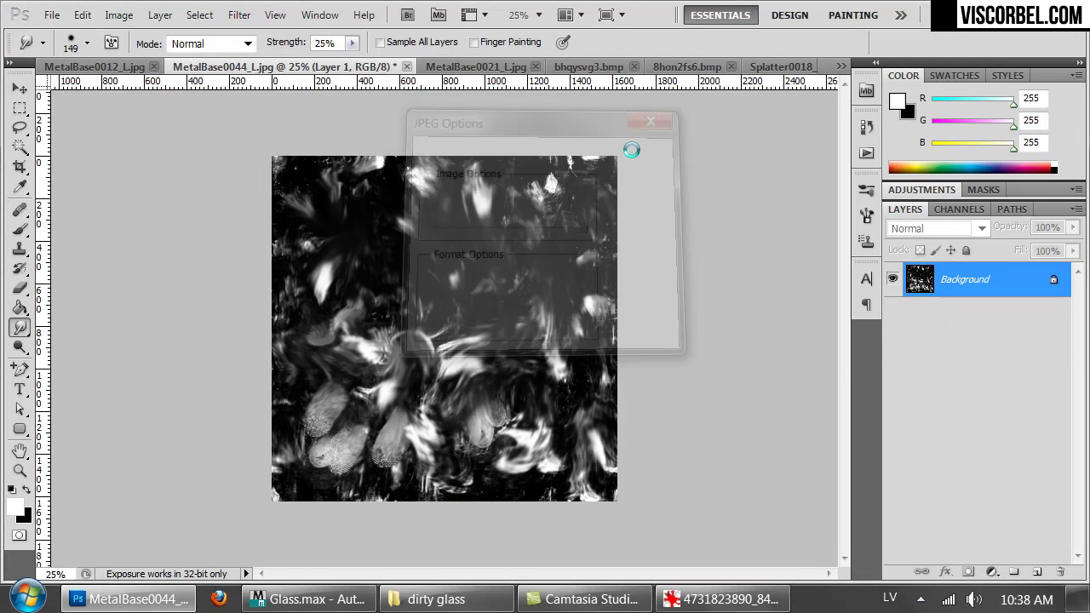
left_click(298, 601)
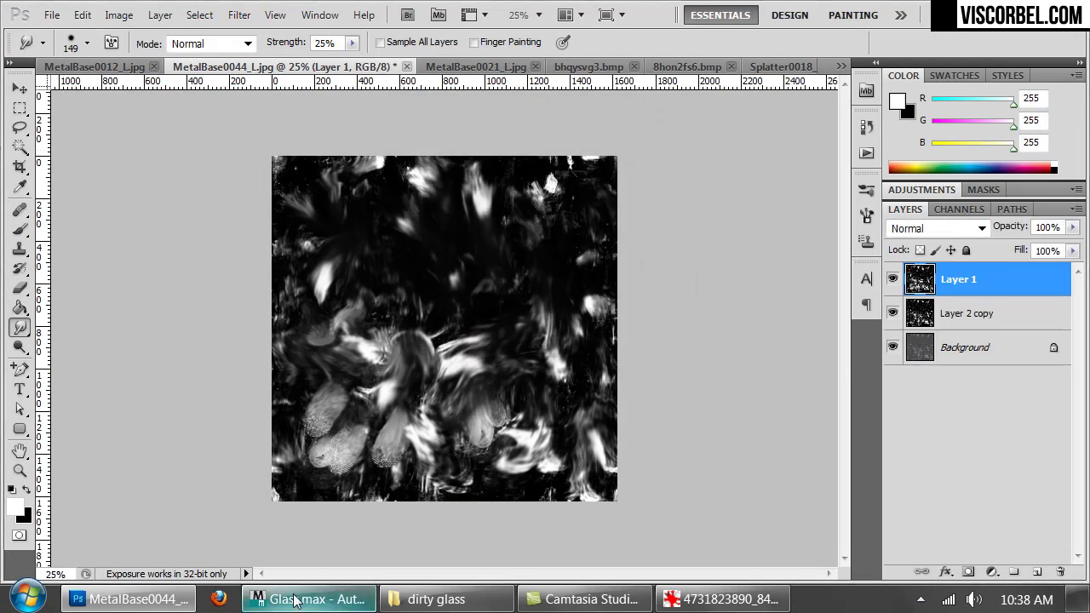
Step: Back in 3ds Max, open the glass's Unwrap UVW modifier in the UV editor
key("alt+Tab")
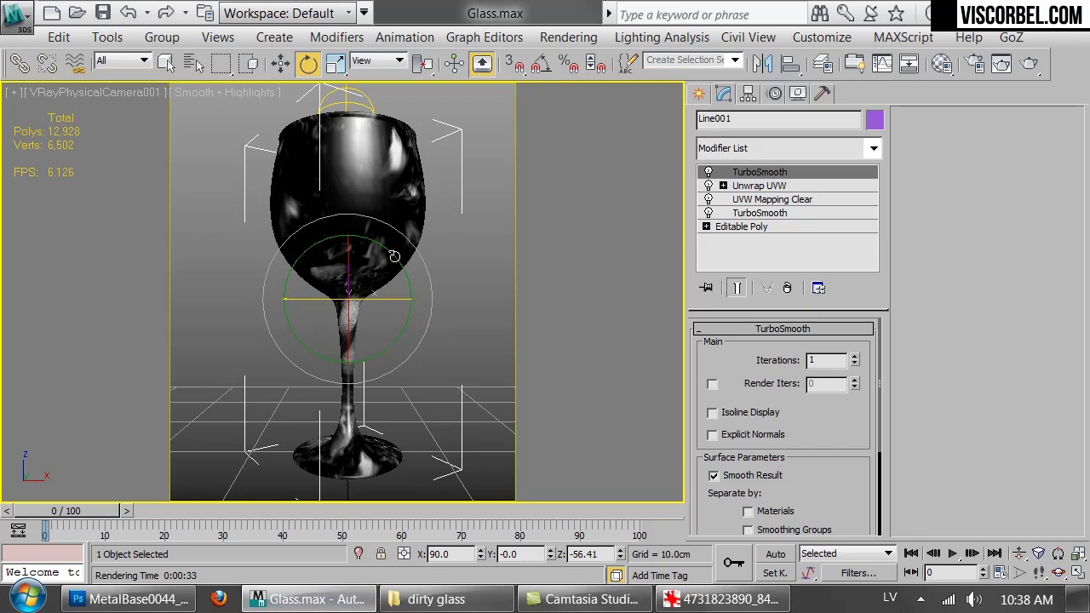
left_click_drag(388, 299, 17, 311)
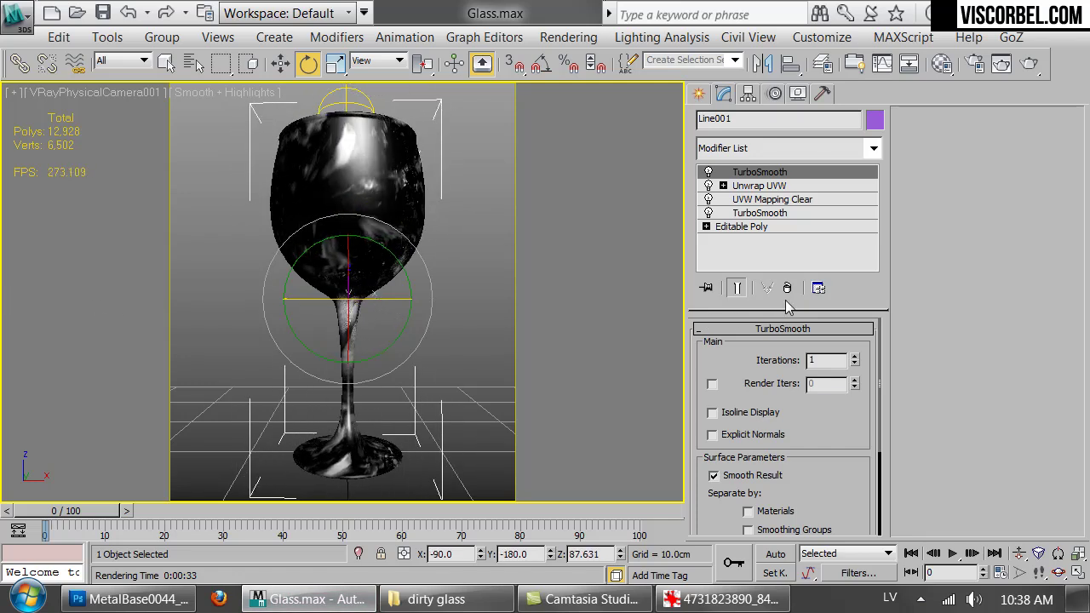
left_click(771, 186)
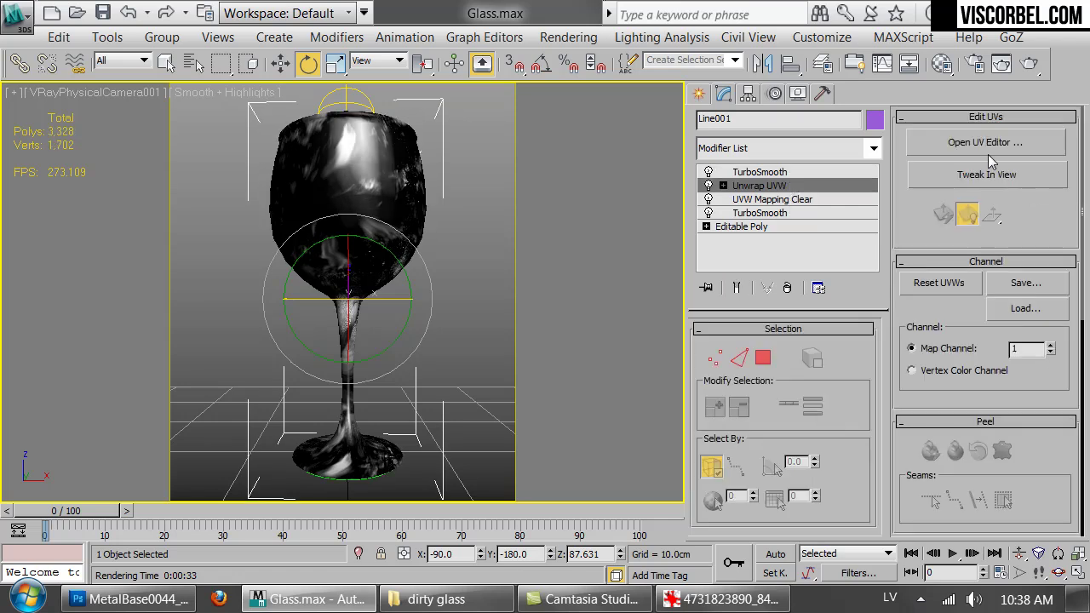
left_click(988, 153)
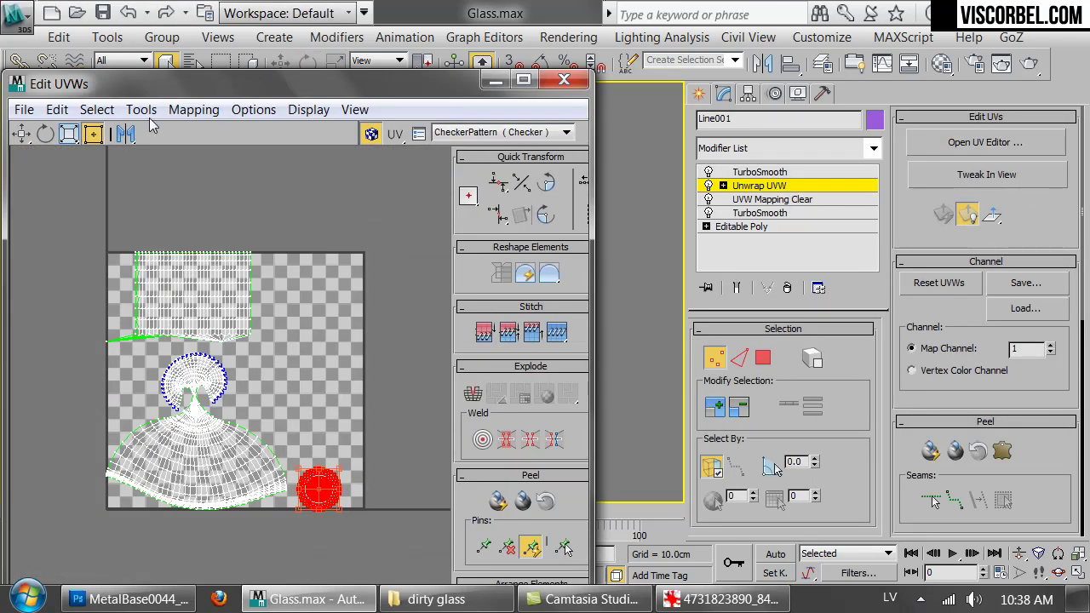
left_click_drag(212, 89, 702, 105)
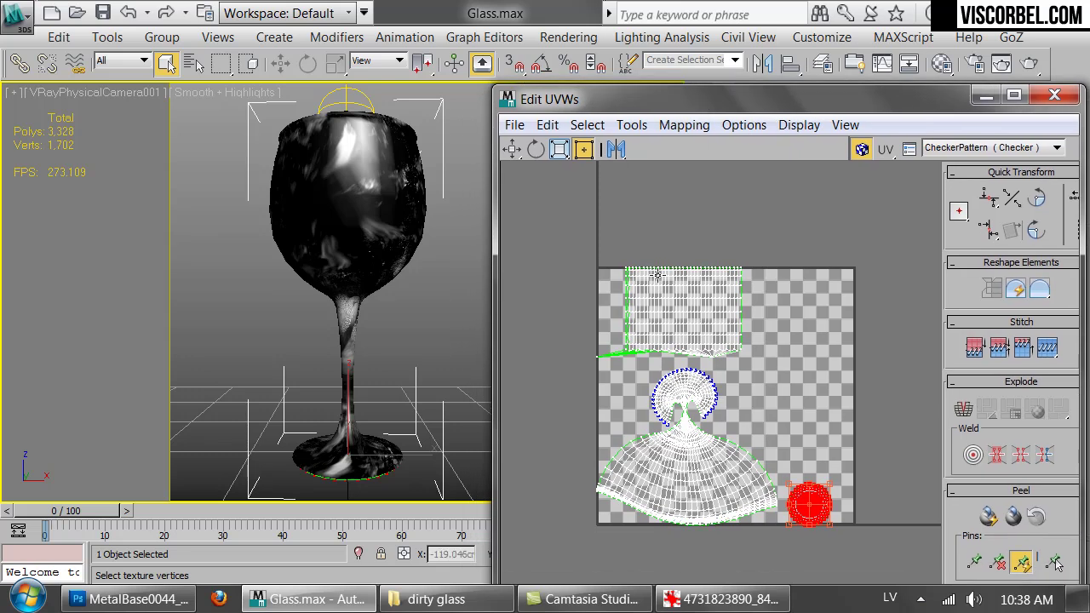
Step: Move the whole glass UV element up the checker map so smudges cross the bowl
left_click(671, 460)
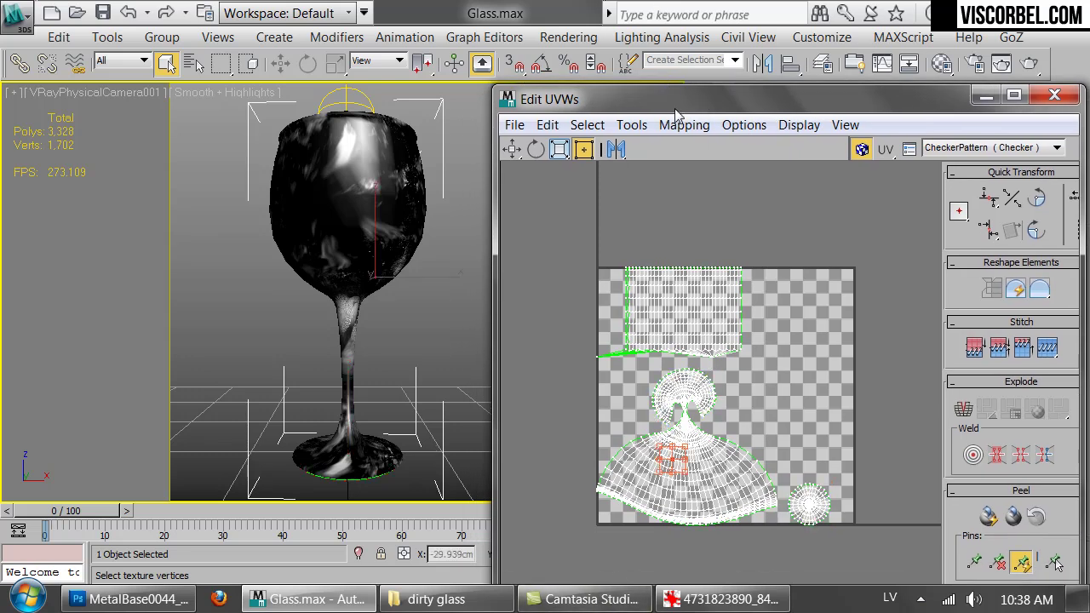
left_click_drag(685, 85, 685, 241)
left_click_drag(606, 241, 606, 74)
left_click(584, 466)
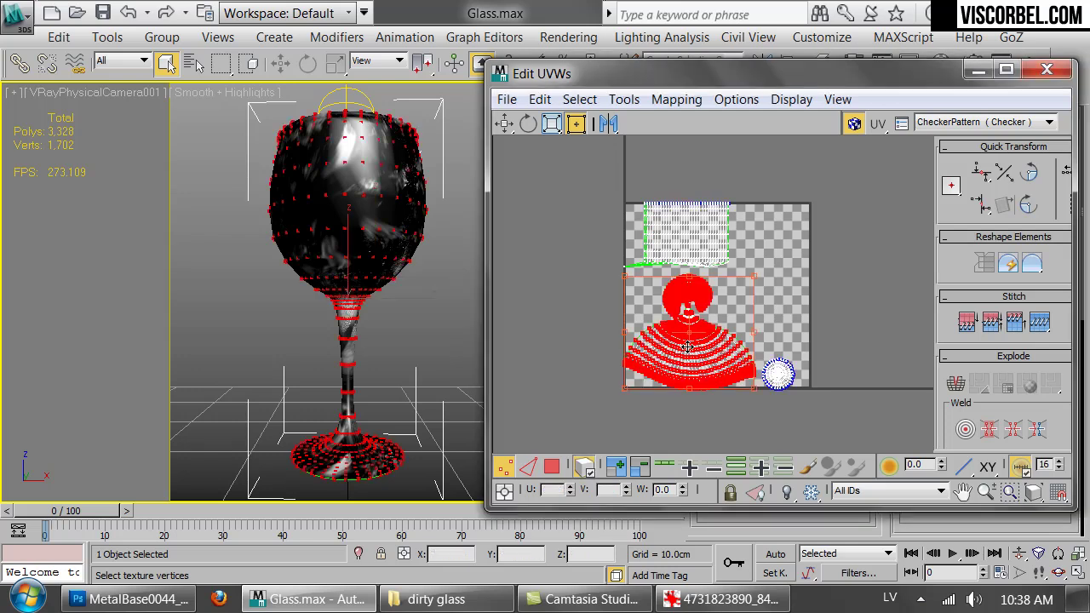
left_click_drag(687, 347, 696, 299)
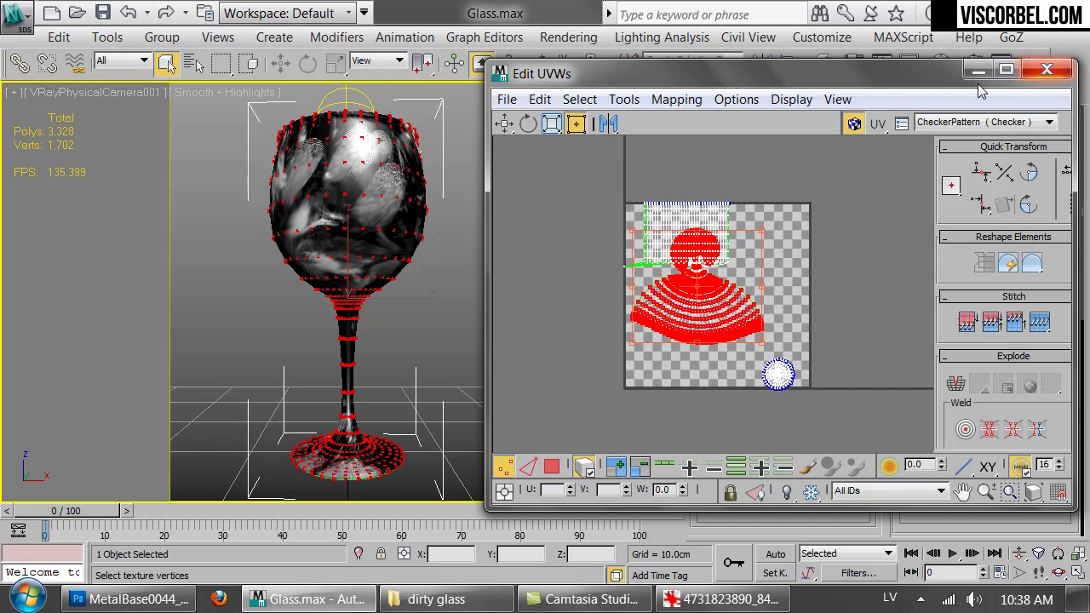
left_click(1046, 69)
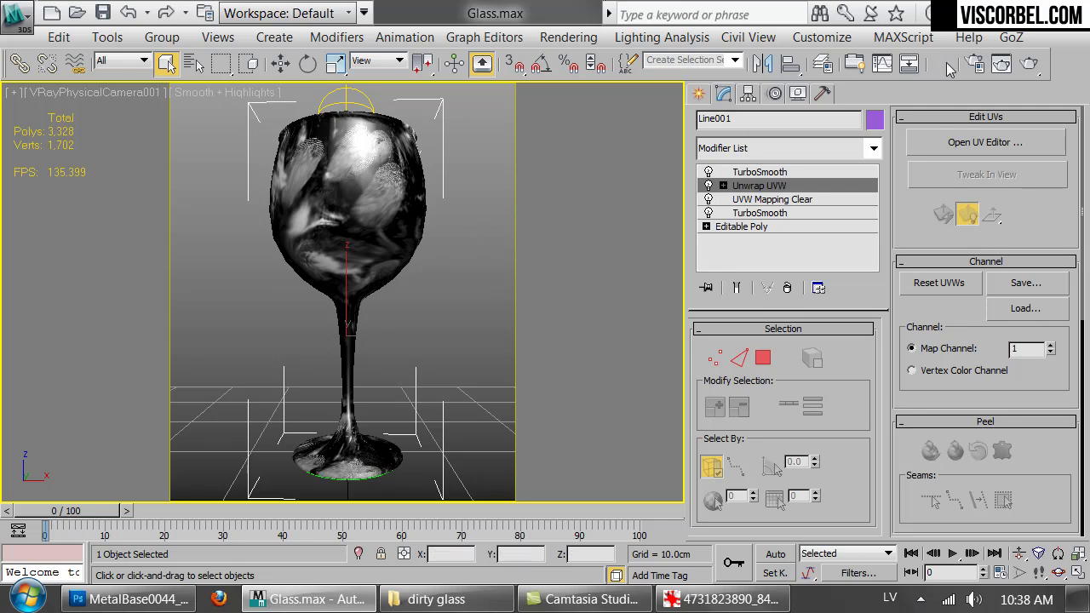
Step: Start a V-Ray test render of the glass, then cancel it partway through
left_click(1032, 67)
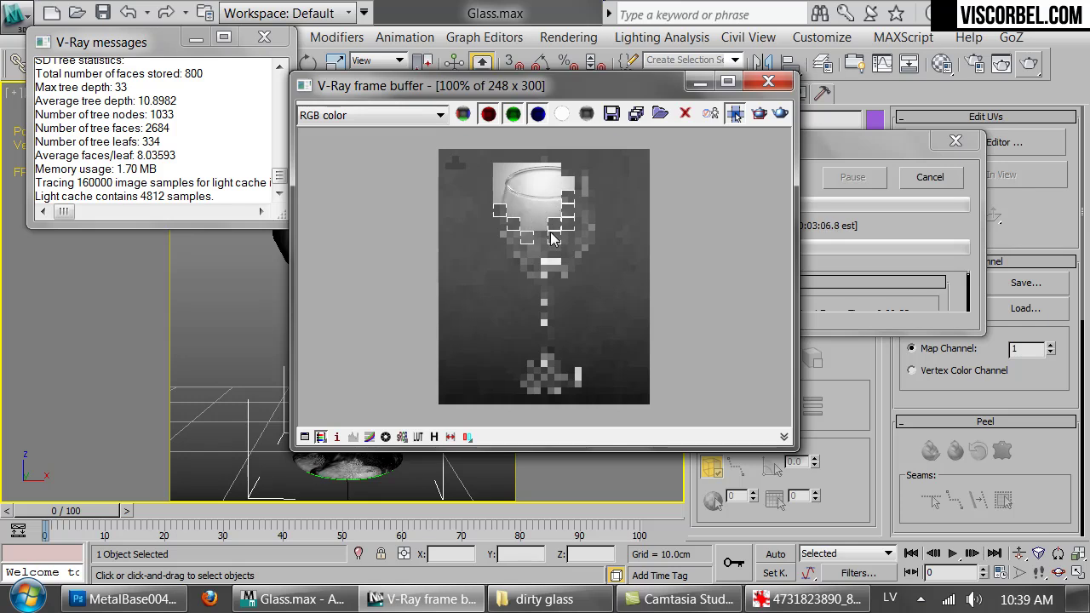
left_click(951, 177)
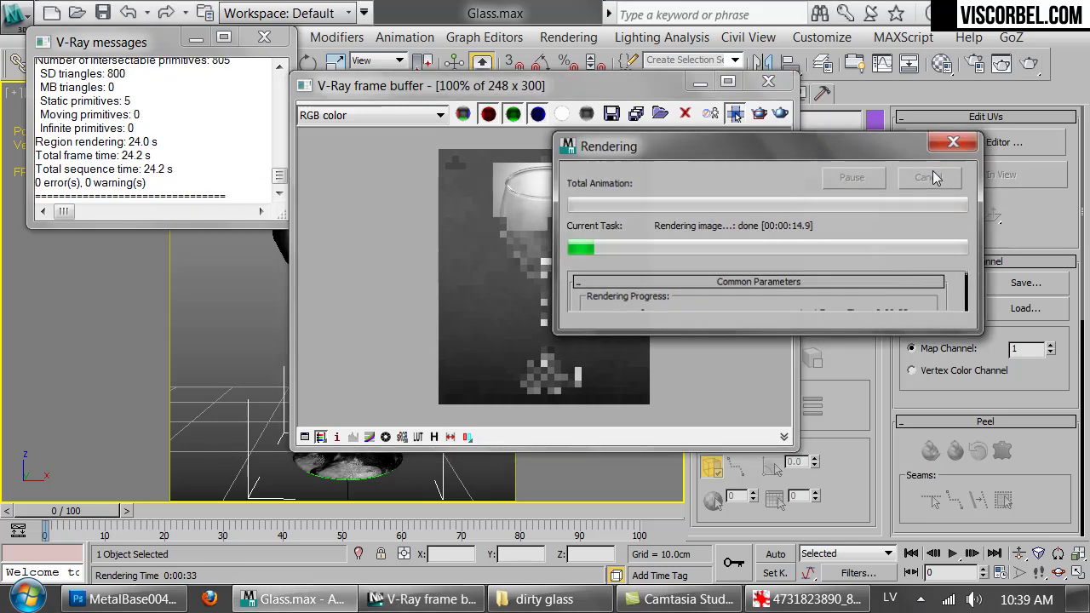
Step: Select VRayLight001 and run a full V-Ray render of the smudged glass, closing the frame buffer afterwards
left_click(769, 81)
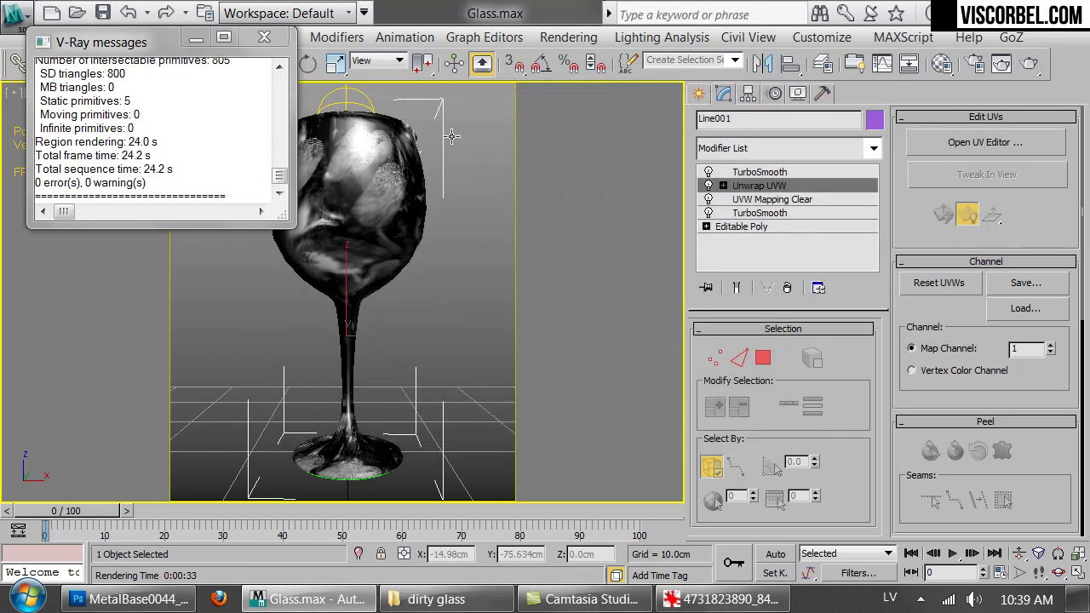
left_click(347, 103)
left_click(346, 104)
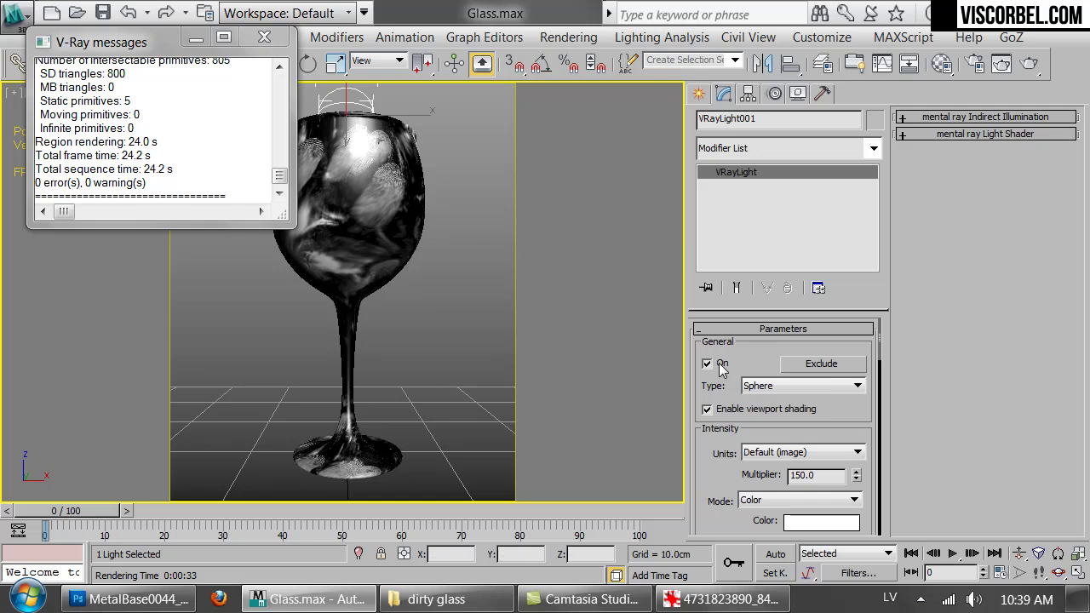
left_click(1028, 62)
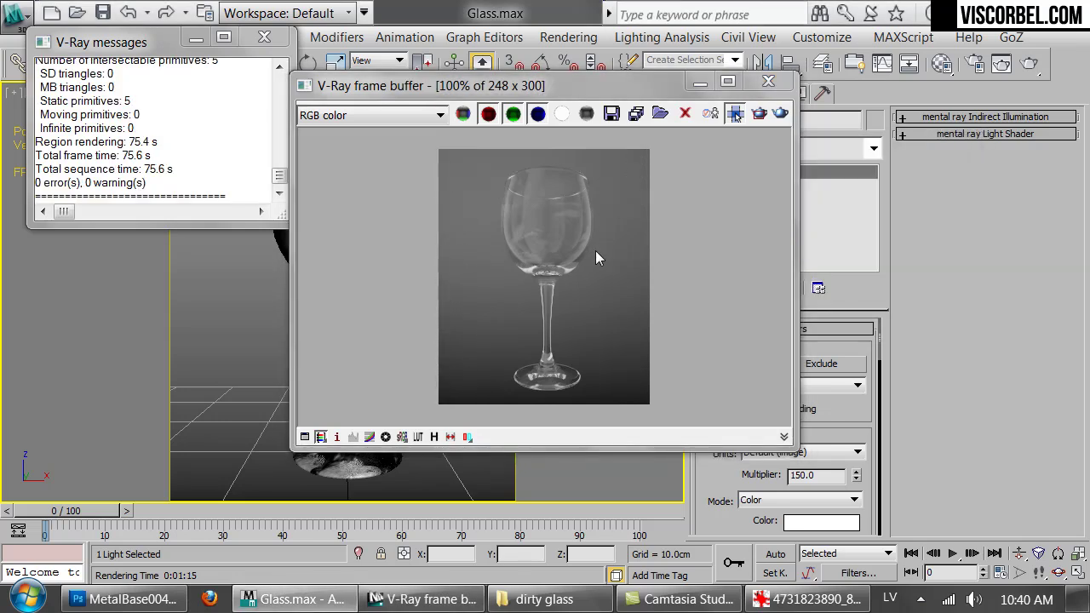
left_click(769, 83)
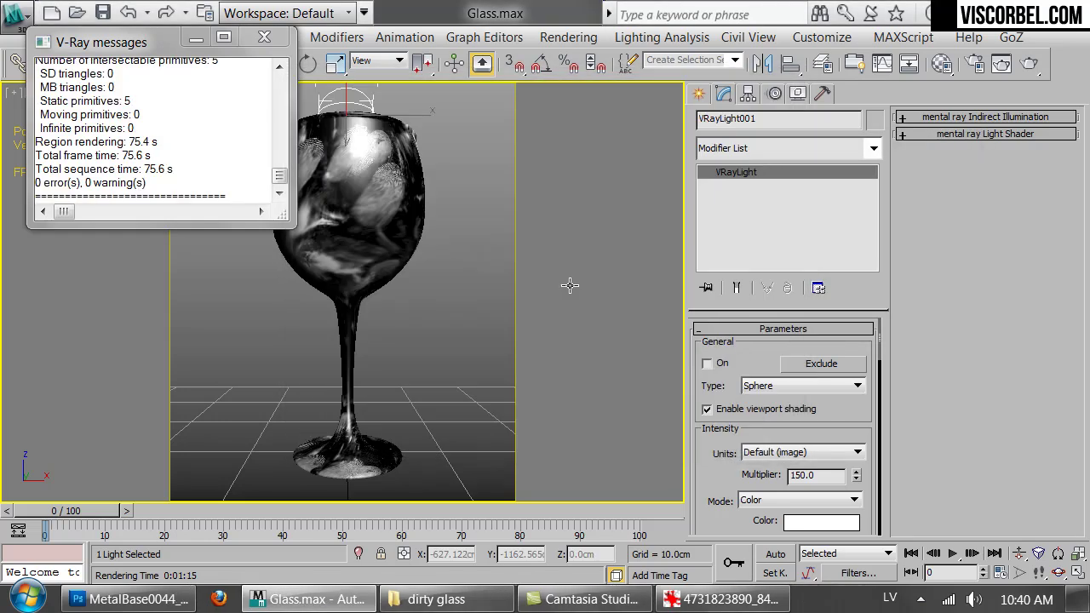